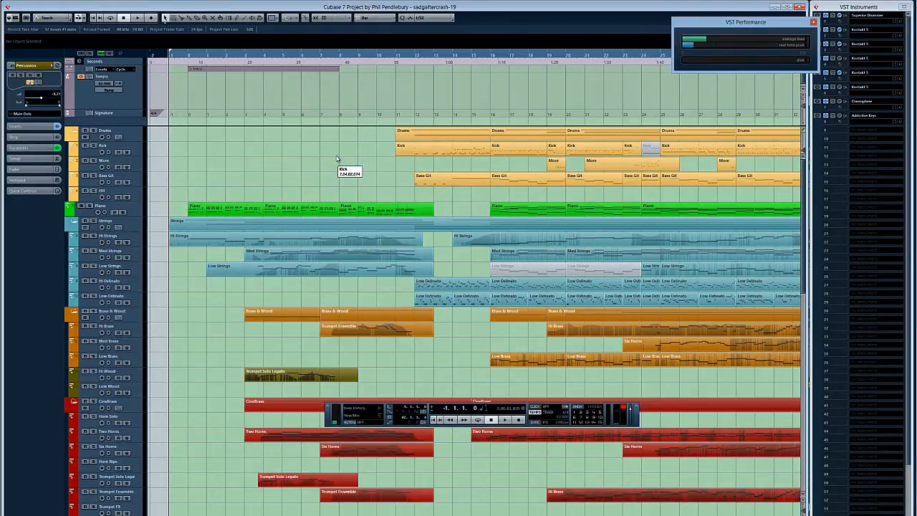
Start project playback and examine the notes of the first Piano part in the Key Editor, closing it when done
{"action": "key", "text": "space"}
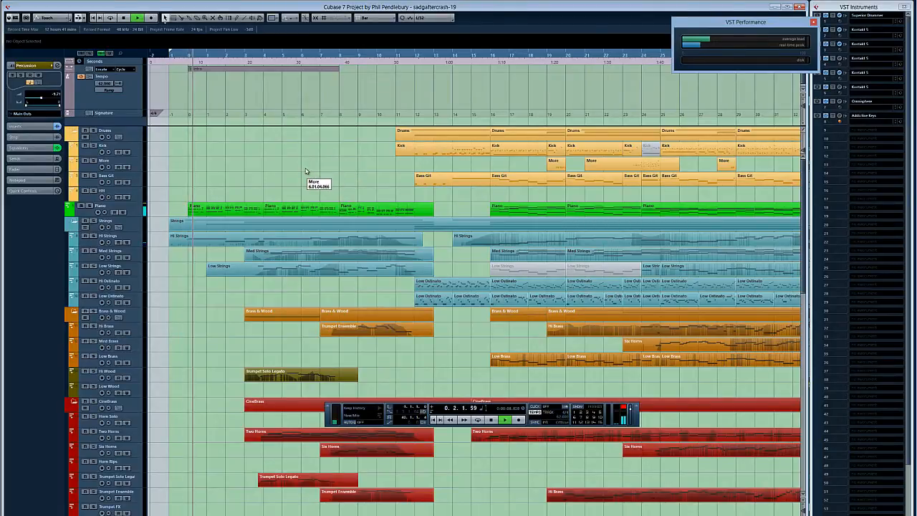
{"action": "left_click", "coordinate": [241, 215]}
{"action": "double_click", "coordinate": [241, 215]}
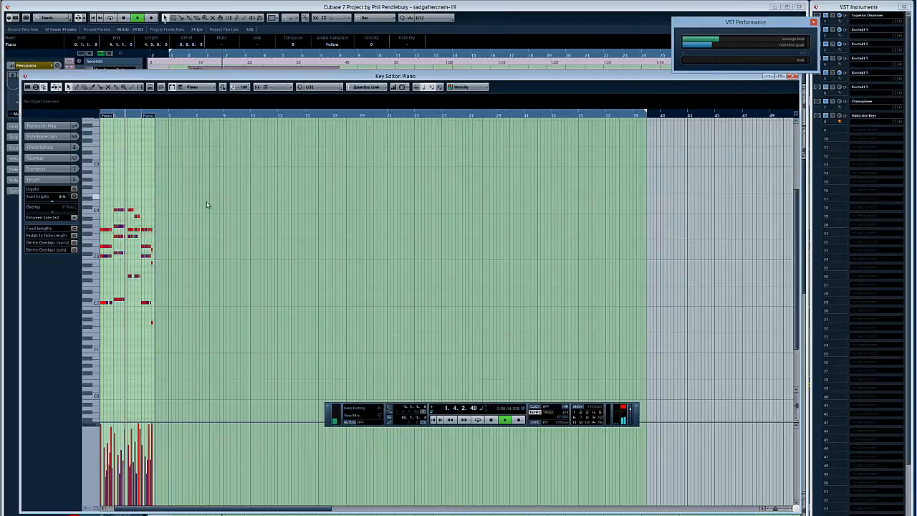
{"action": "key", "text": "h"}
{"action": "key", "text": "h"}
{"action": "key", "text": "h"}
{"action": "key", "text": "h"}
{"action": "key", "text": "h"}
{"action": "key", "text": "h"}
{"action": "key", "text": "h"}
{"action": "key", "text": "h"}
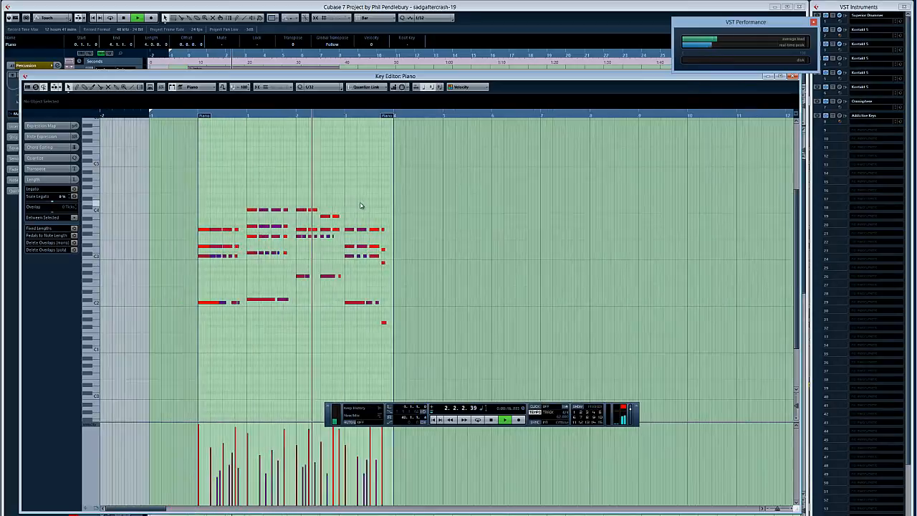
{"action": "key", "text": "h"}
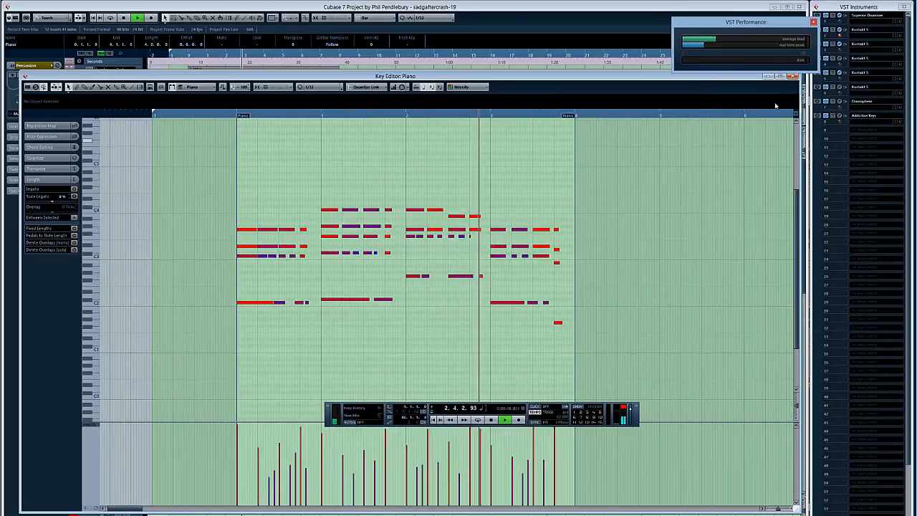
{"action": "left_click", "coordinate": [792, 76]}
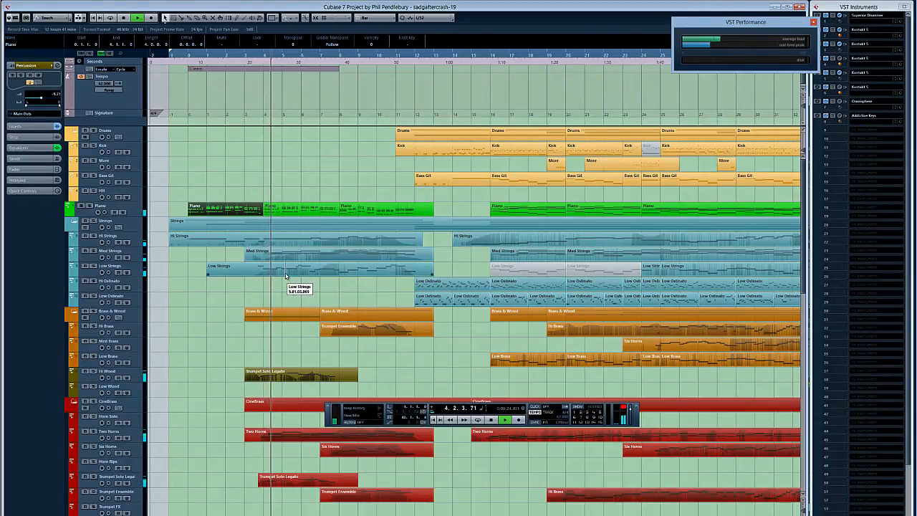
Examine the first Two Horns part and the first Six Horns part under CineBrass in the Key Editor during playback
{"action": "scroll", "coordinate": [309, 351], "scroll_direction": "down", "scroll_amount": 3}
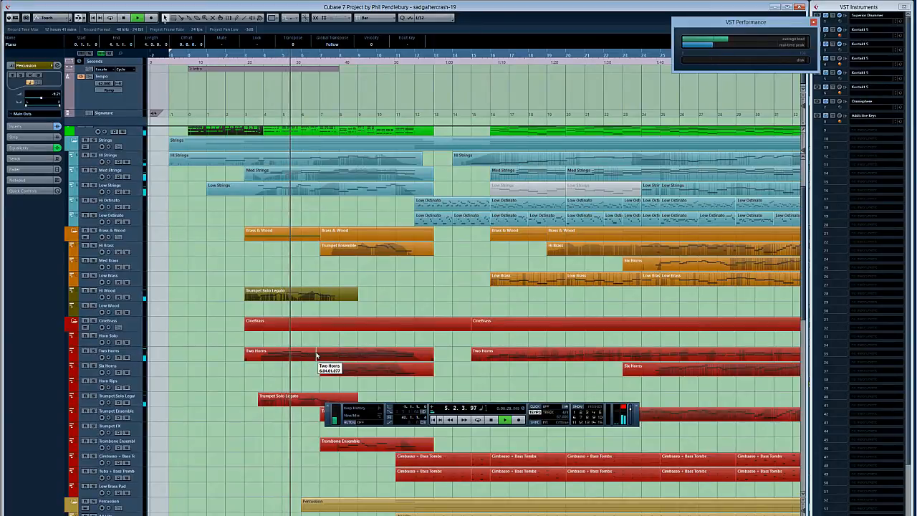
{"action": "double_click", "coordinate": [316, 354]}
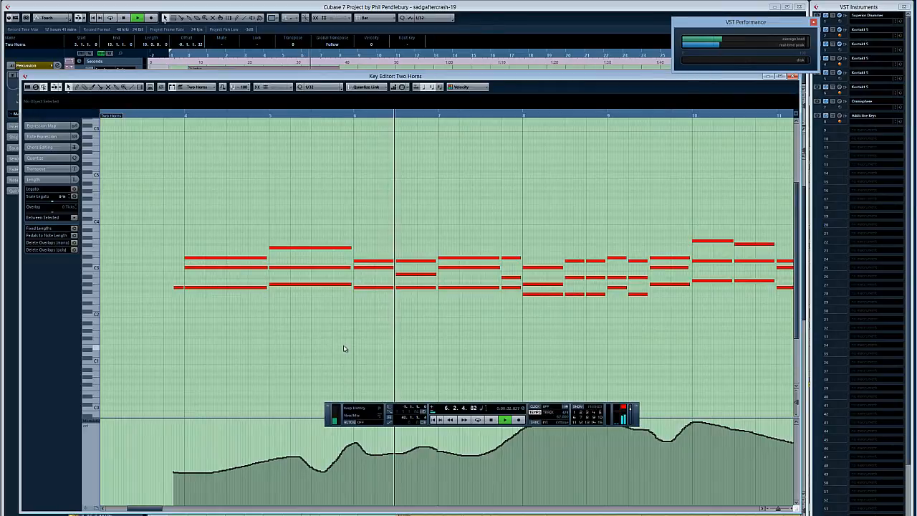
{"action": "key", "text": "F2"}
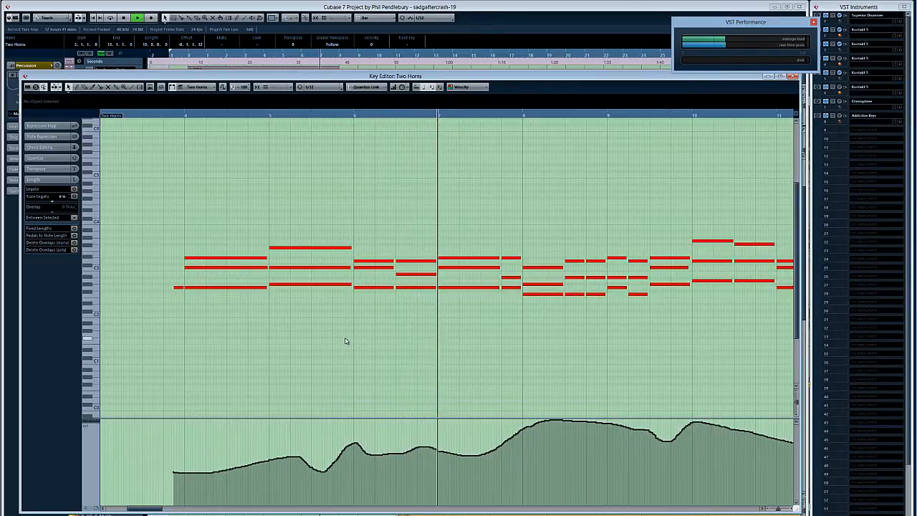
{"action": "key", "text": "Return"}
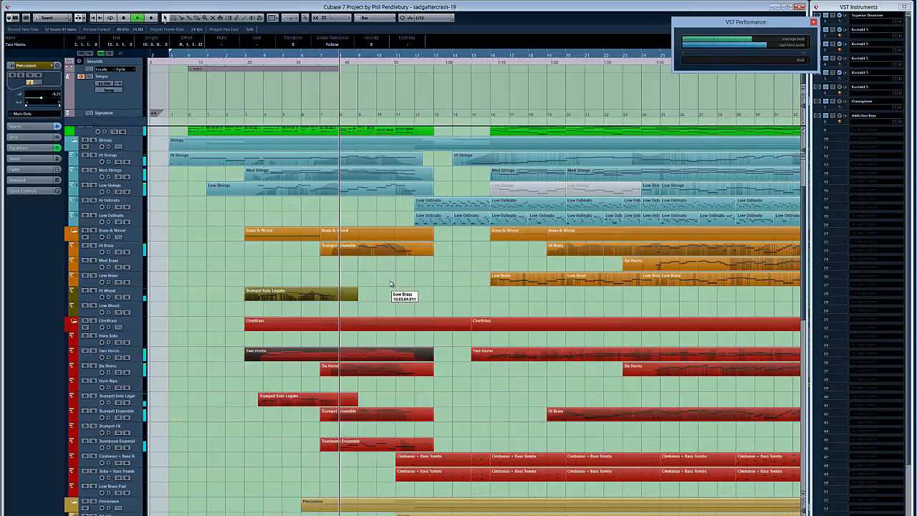
{"action": "double_click", "coordinate": [387, 370]}
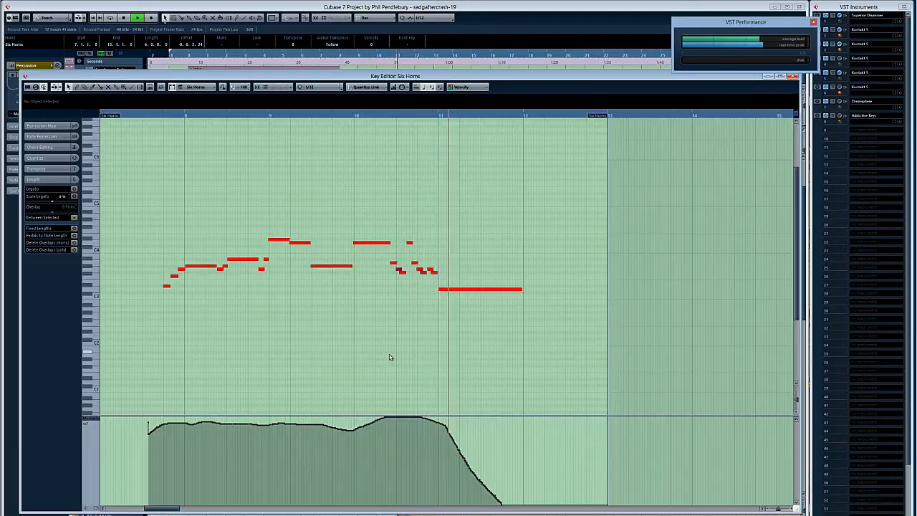
{"action": "key", "text": "Return"}
Examine the opening Low Ostinato parts at bar 12 on the Low Ostinato and Hi Ostinato tracks in the Key Editor
{"action": "scroll", "coordinate": [463, 262], "scroll_direction": "up", "scroll_amount": 4}
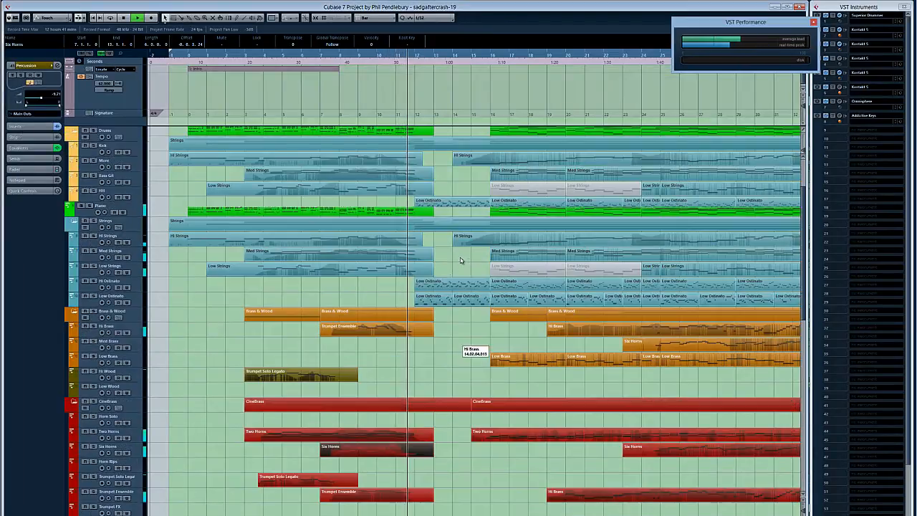
{"action": "double_click", "coordinate": [437, 304]}
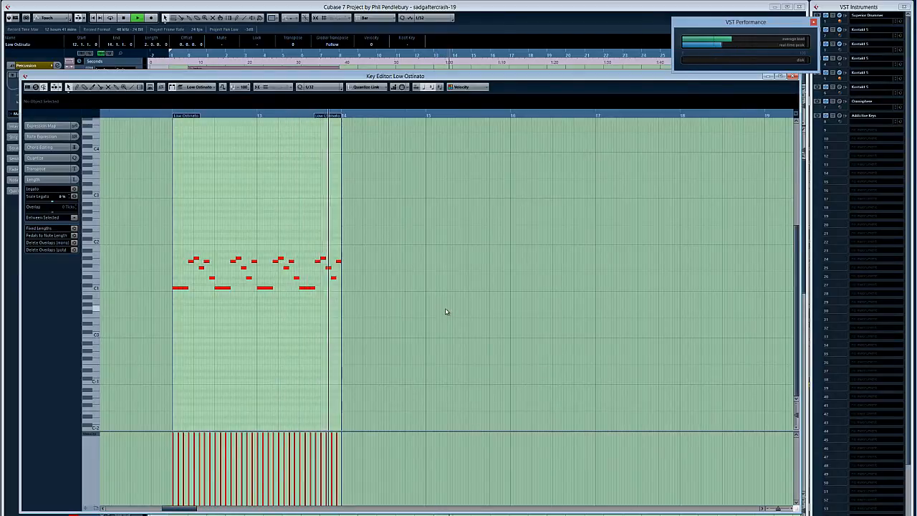
{"action": "key", "text": "Return"}
{"action": "double_click", "coordinate": [462, 290]}
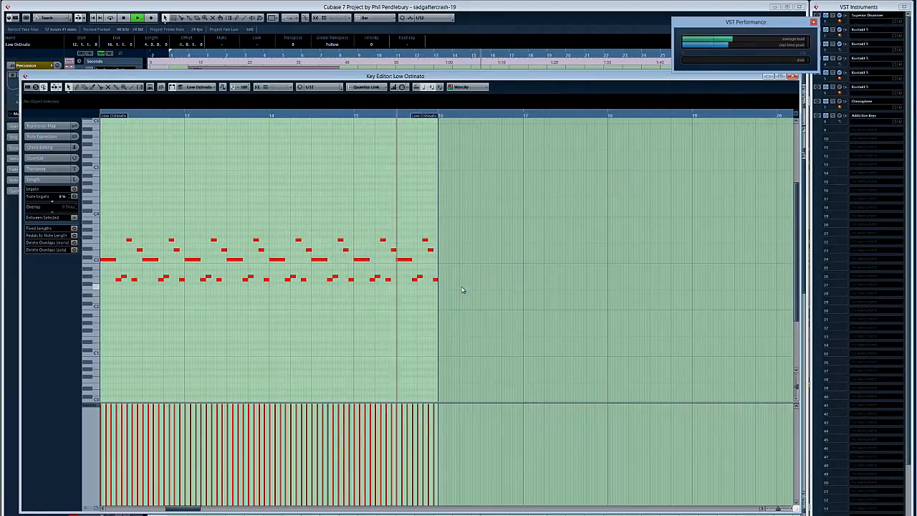
{"action": "key", "text": "Return"}
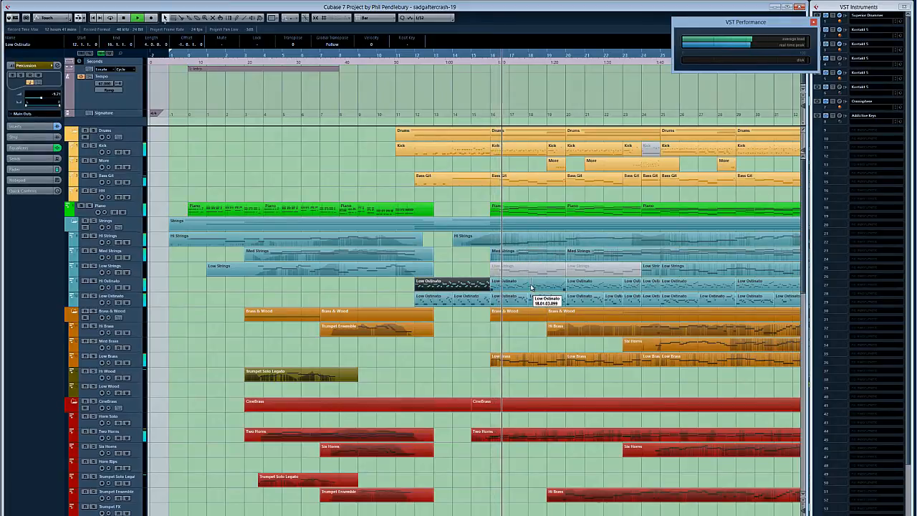
Review the Hi Ostinato track's part at bar 16 and the Kick part at bar 20 in the Key Editor
{"action": "scroll", "coordinate": [515, 293], "scroll_direction": "down", "scroll_amount": 10}
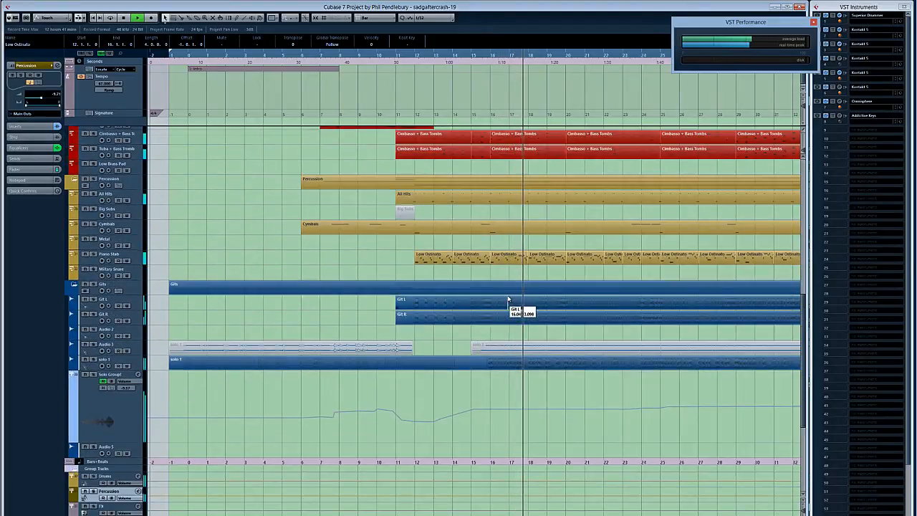
{"action": "scroll", "coordinate": [508, 300], "scroll_direction": "up", "scroll_amount": 10}
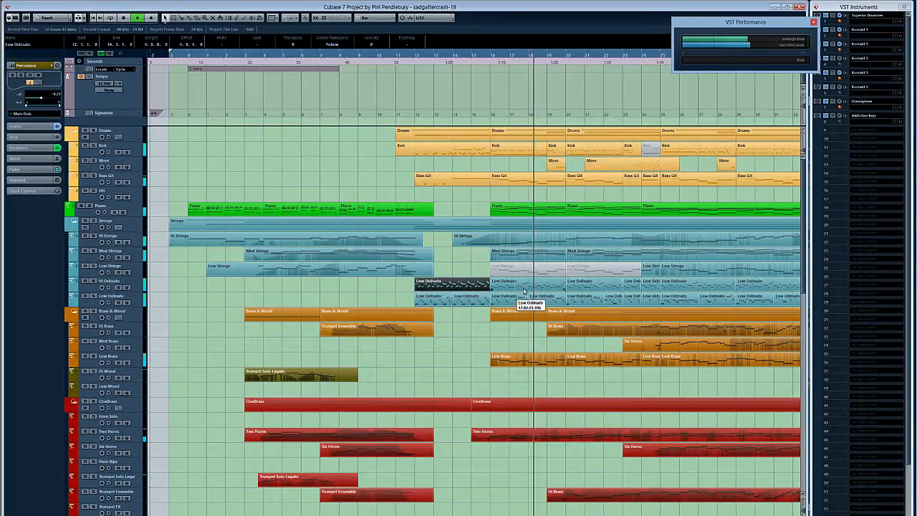
{"action": "double_click", "coordinate": [524, 286]}
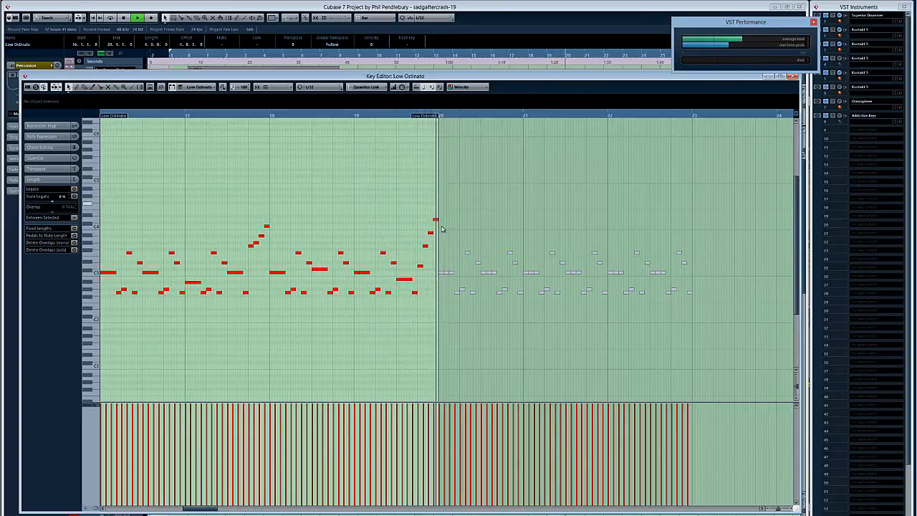
{"action": "key", "text": "Return"}
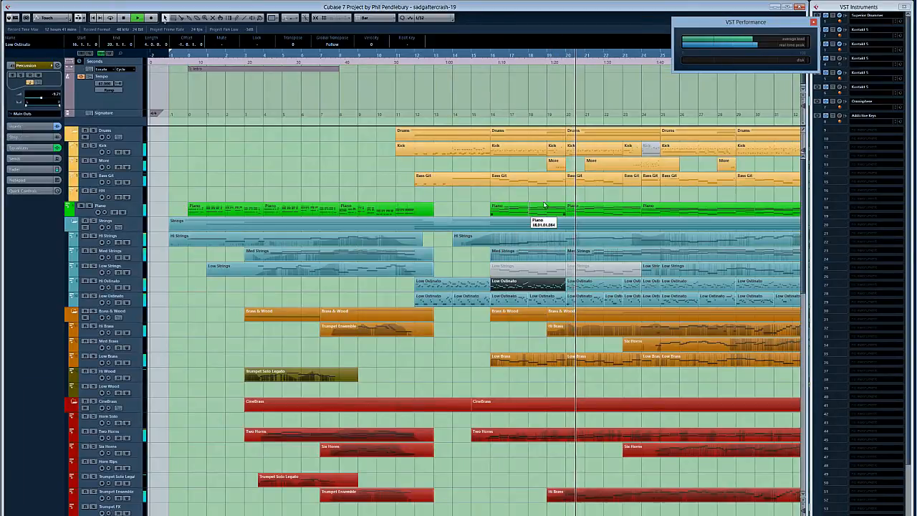
{"action": "double_click", "coordinate": [586, 150]}
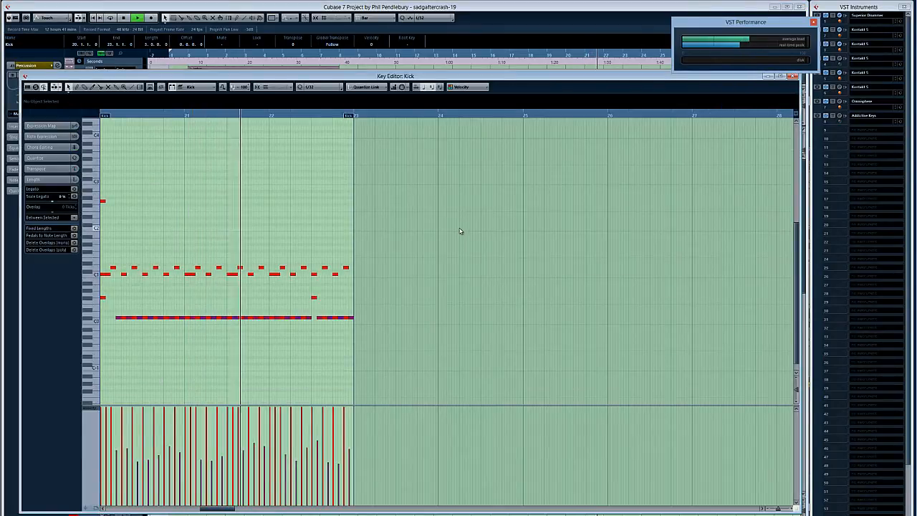
{"action": "key", "text": "Return"}
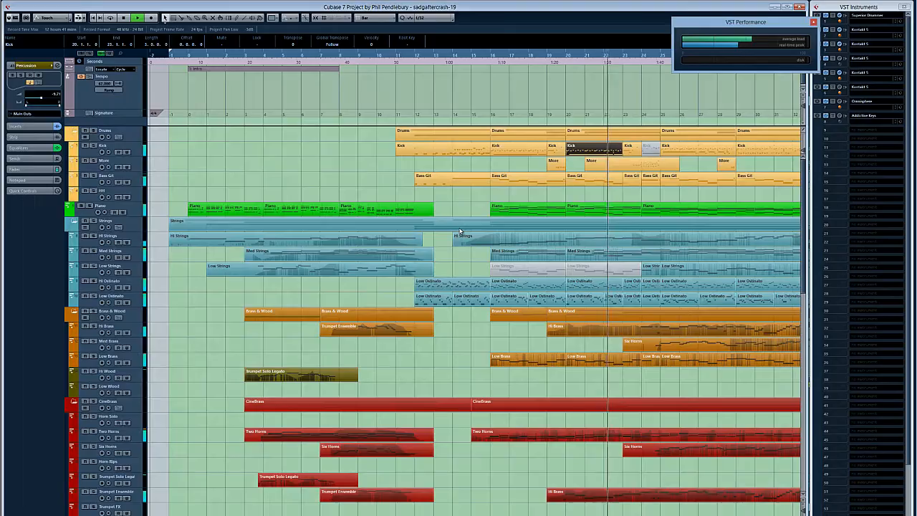
Examine the Six Horns part starting at bar 23 on the Med Brass track in the Key Editor
{"action": "scroll", "coordinate": [465, 261], "scroll_direction": "down", "scroll_amount": 3}
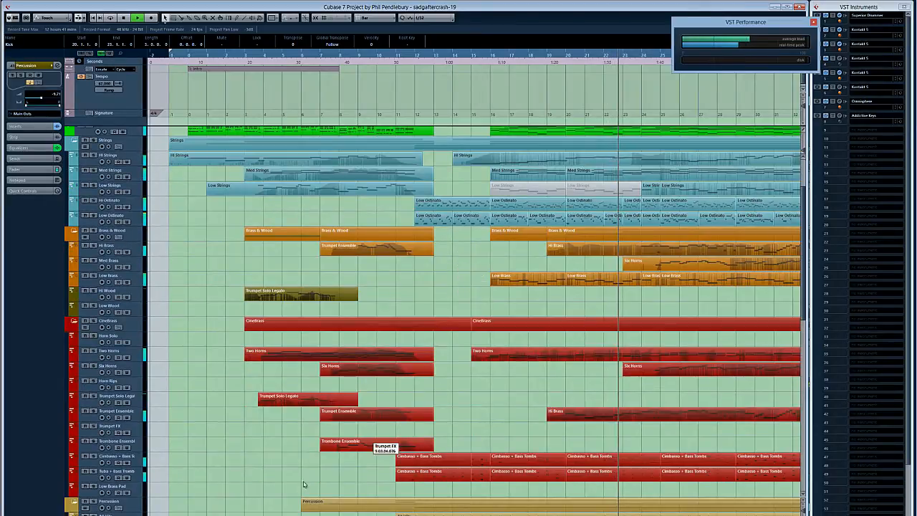
{"action": "scroll", "coordinate": [409, 337], "scroll_direction": "right", "scroll_amount": 5}
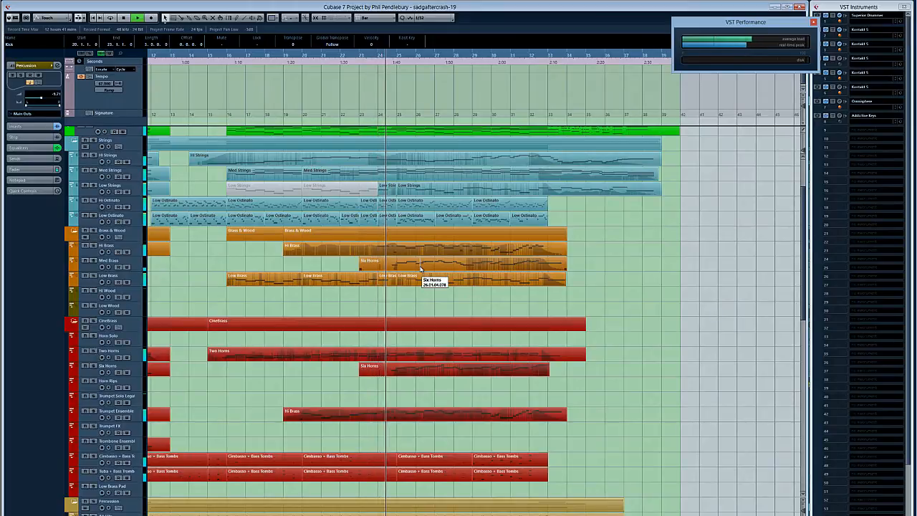
{"action": "double_click", "coordinate": [421, 269]}
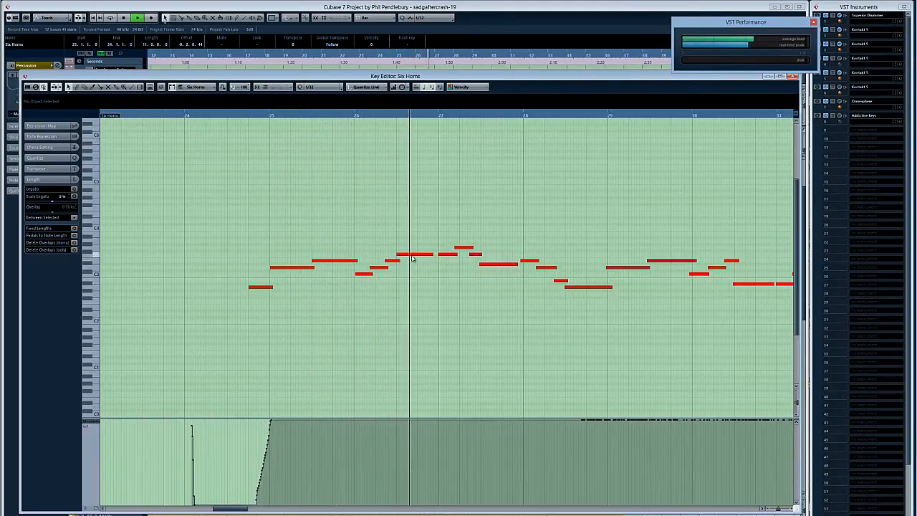
{"action": "key", "text": "Escape"}
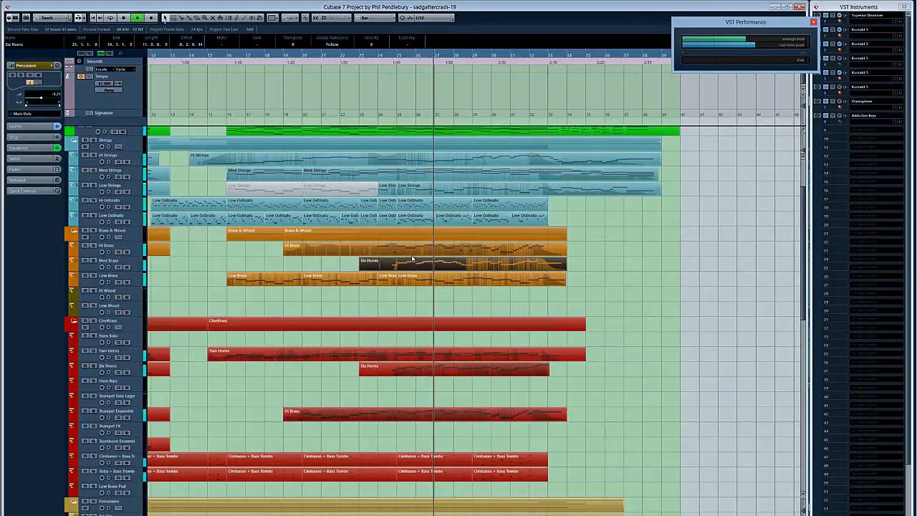
Look over the lower tracks, and review the last Kick part from bar 29 and the last Piano part in the Key Editor
{"action": "left_click", "coordinate": [473, 310]}
{"action": "scroll", "coordinate": [475, 315], "scroll_direction": "down", "scroll_amount": 5}
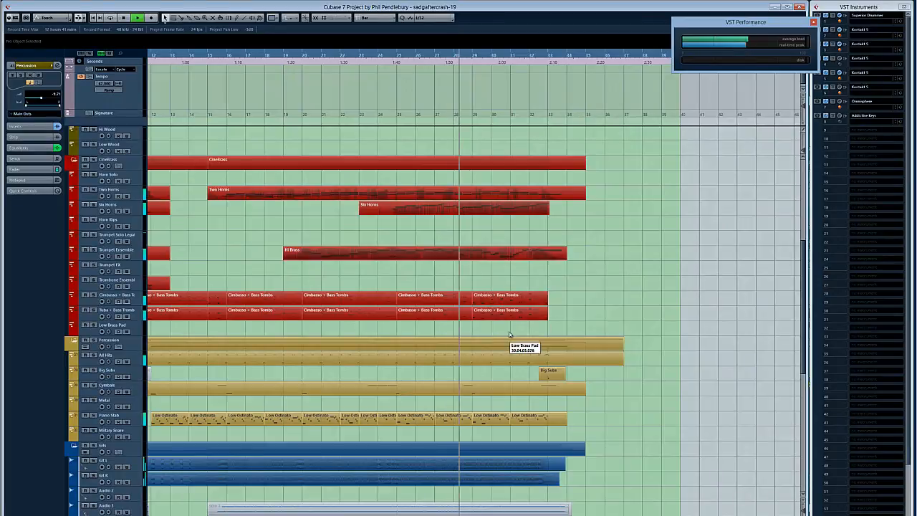
{"action": "scroll", "coordinate": [507, 326], "scroll_direction": "down", "scroll_amount": 3}
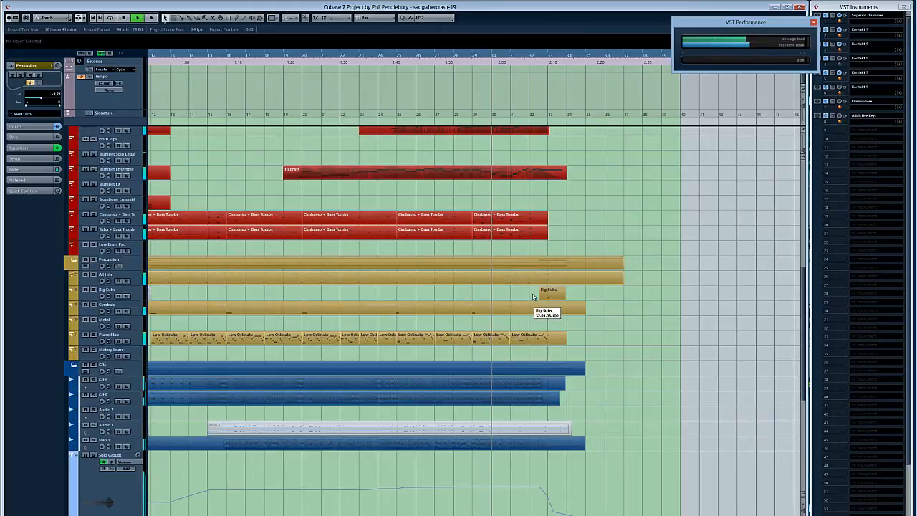
{"action": "scroll", "coordinate": [538, 302], "scroll_direction": "up", "scroll_amount": 12}
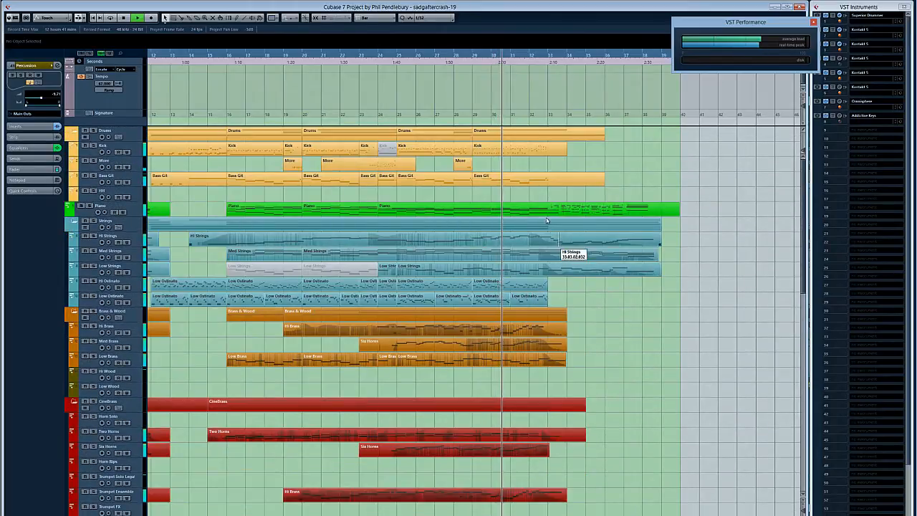
{"action": "left_click", "coordinate": [506, 152]}
{"action": "double_click", "coordinate": [507, 151]}
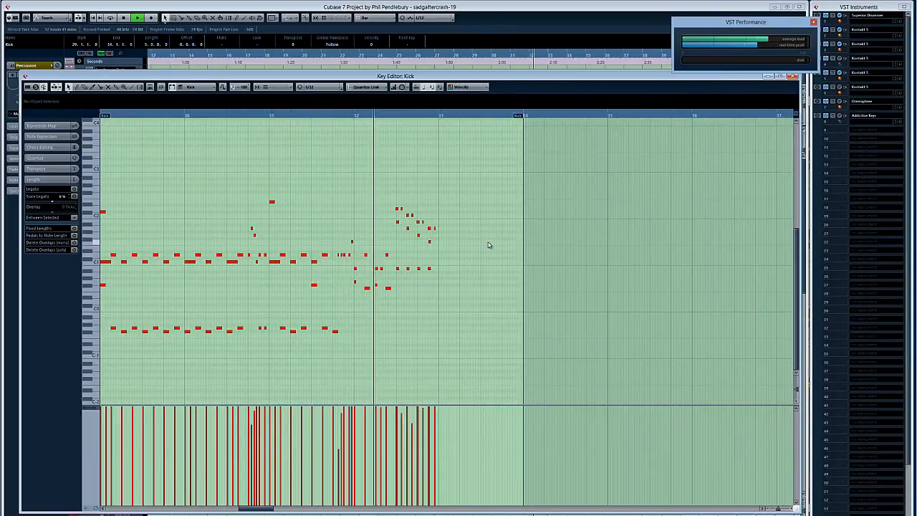
{"action": "key", "text": "Return"}
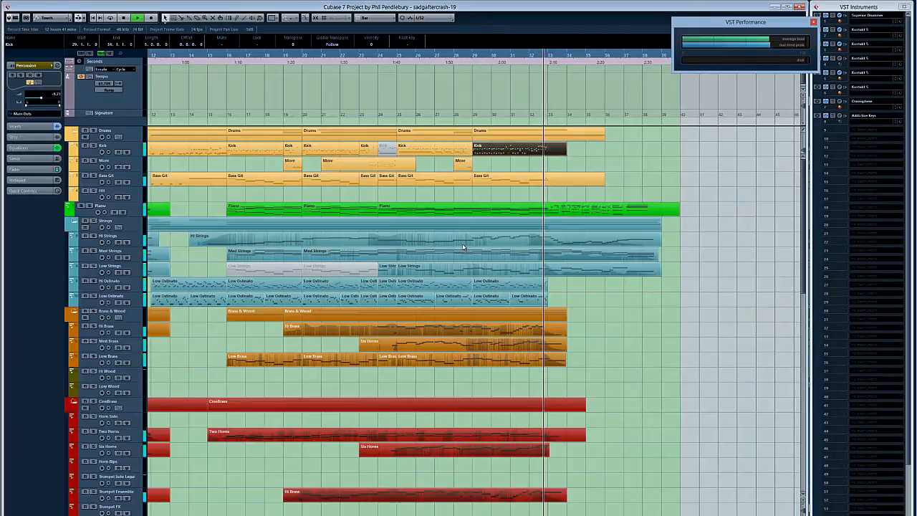
{"action": "double_click", "coordinate": [583, 209]}
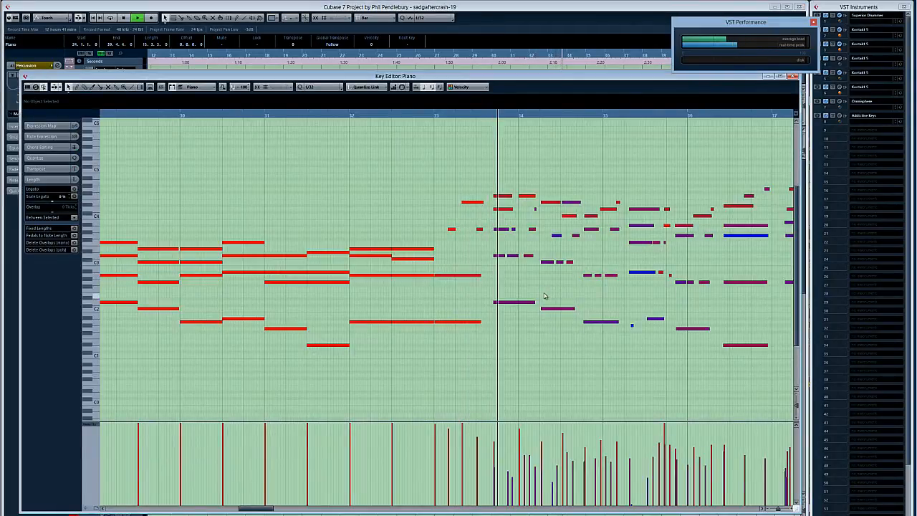
{"action": "key", "text": "Return"}
Examine the closing Hi, Med and Low Strings parts together in the Key Editor, and deselect them after closing it
{"action": "left_click_drag", "start_coordinate": [682, 281], "coordinate": [583, 238]}
{"action": "double_click", "coordinate": [589, 241]}
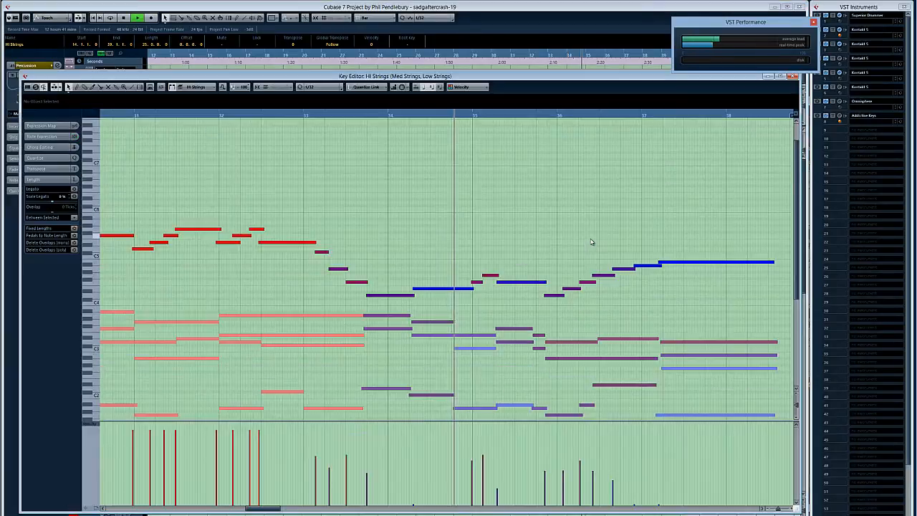
{"action": "scroll", "coordinate": [591, 242], "scroll_direction": "down", "scroll_amount": 5}
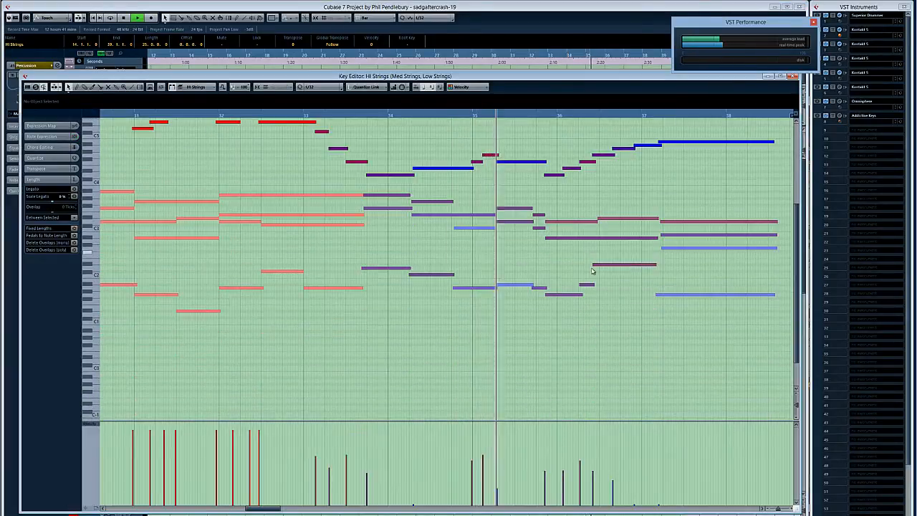
{"action": "scroll", "coordinate": [591, 261], "scroll_direction": "up", "scroll_amount": 3}
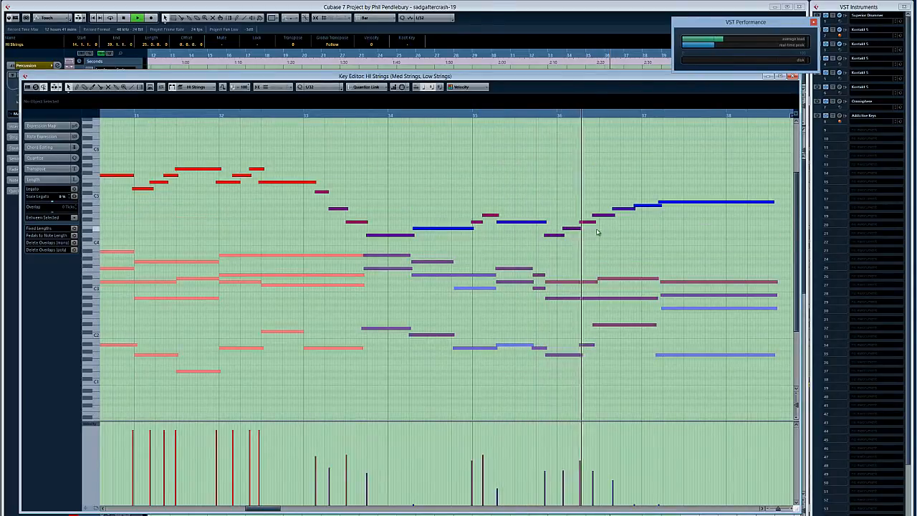
{"action": "left_click", "coordinate": [792, 76]}
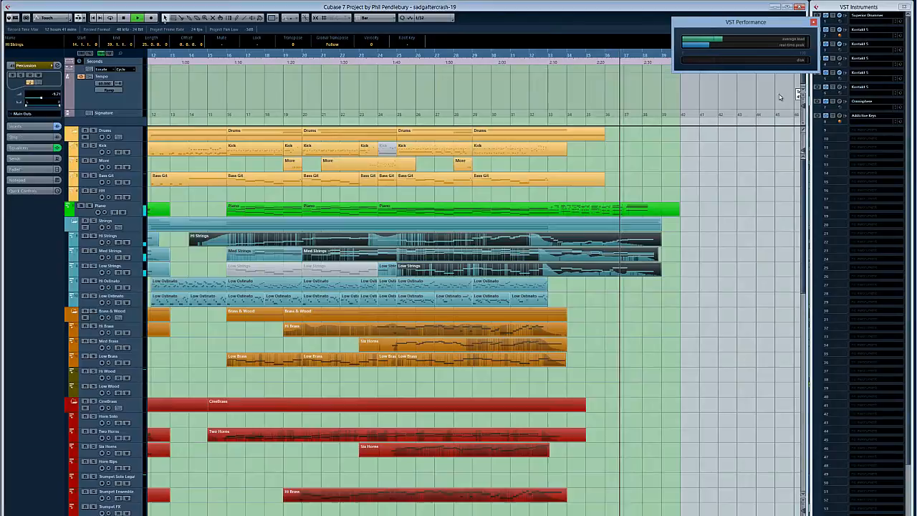
{"action": "left_click", "coordinate": [709, 209]}
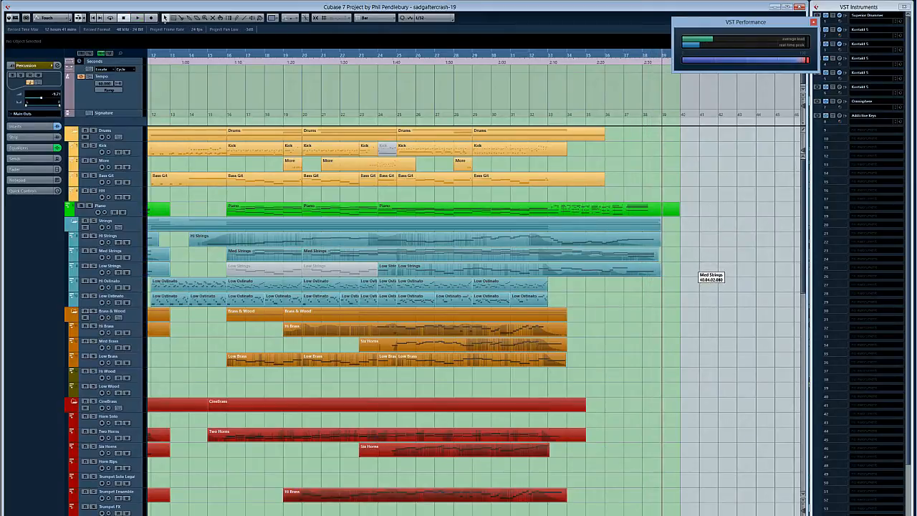
Look over the arrangement's opening section, from the drums and piano through strings and brass to percussion and guitars
{"action": "scroll", "coordinate": [235, 453], "scroll_direction": "left", "scroll_amount": 6}
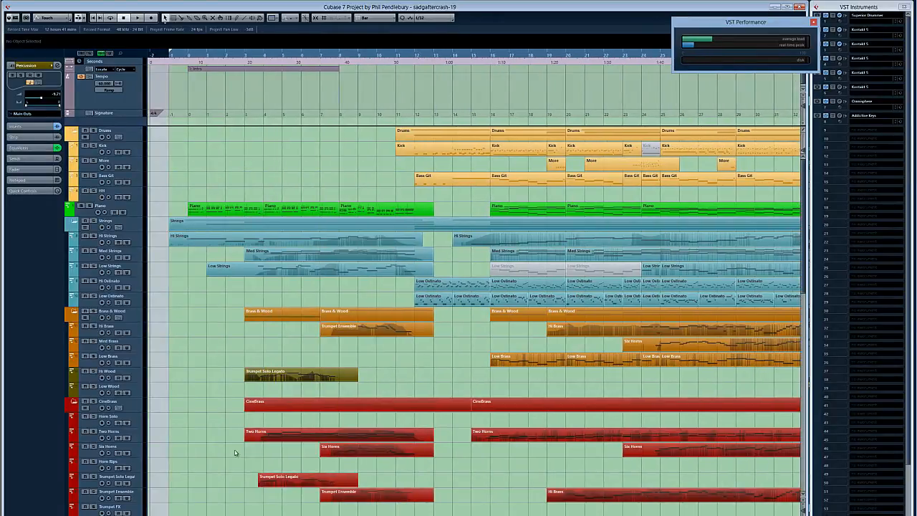
{"action": "scroll", "coordinate": [264, 372], "scroll_direction": "down", "scroll_amount": 5}
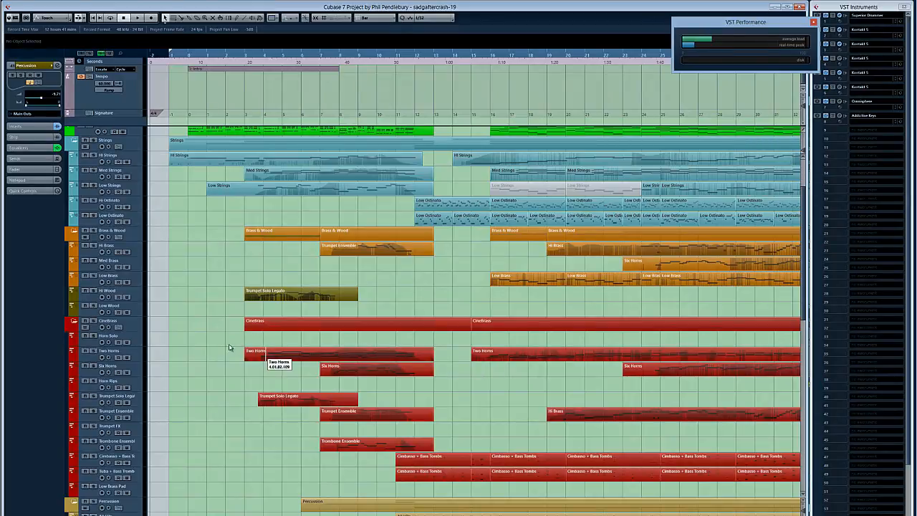
{"action": "scroll", "coordinate": [222, 350], "scroll_direction": "down", "scroll_amount": 15}
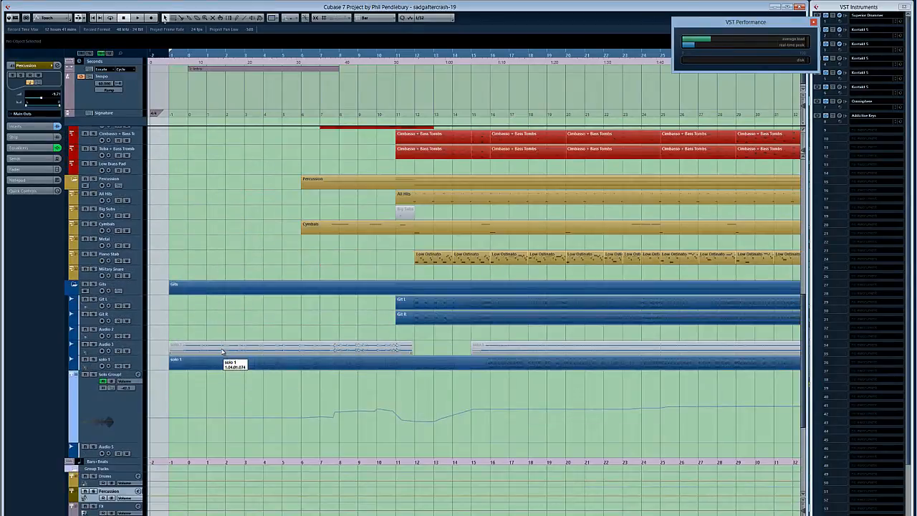
{"action": "scroll", "coordinate": [269, 326], "scroll_direction": "up", "scroll_amount": 4}
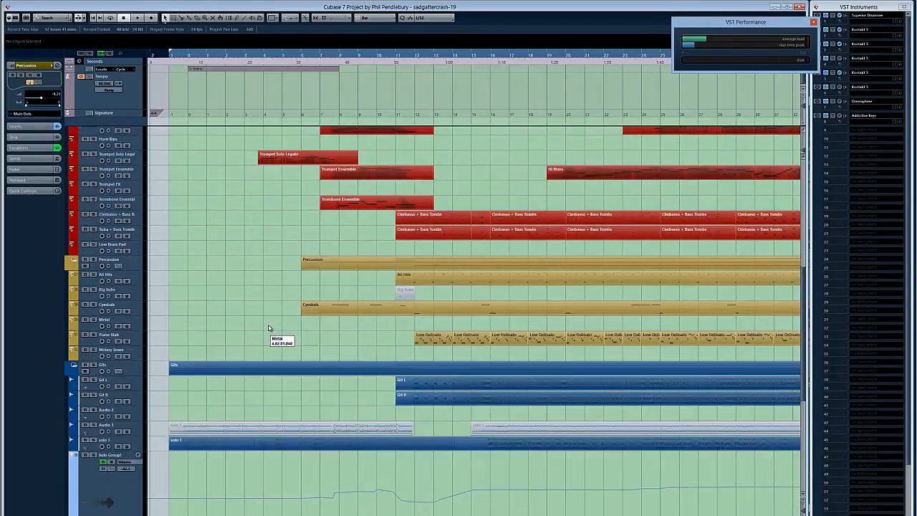
{"action": "scroll", "coordinate": [269, 328], "scroll_direction": "up", "scroll_amount": 12}
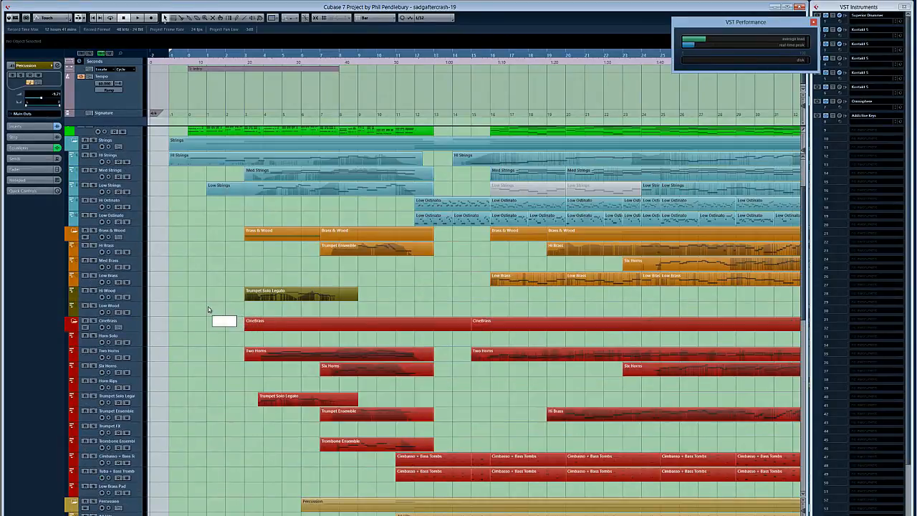
{"action": "scroll", "coordinate": [209, 309], "scroll_direction": "up", "scroll_amount": 4}
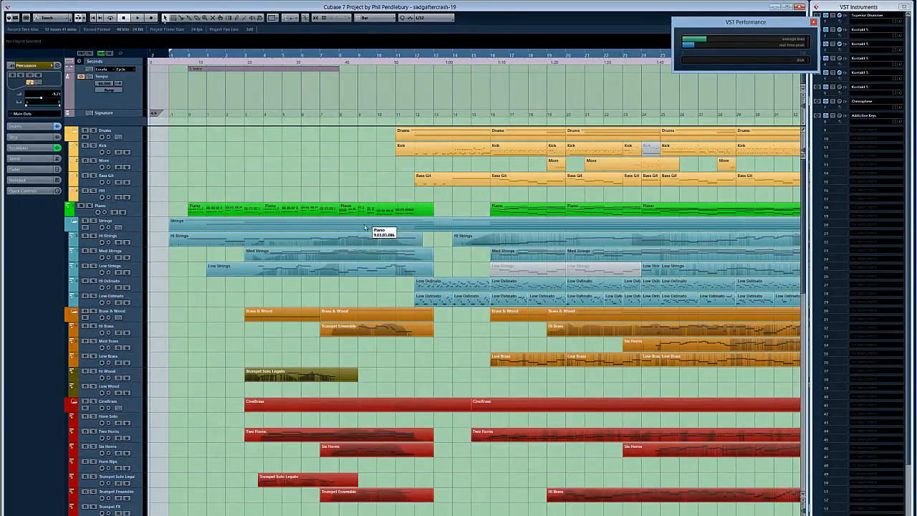
{"action": "scroll", "coordinate": [206, 300], "scroll_direction": "down", "scroll_amount": 8}
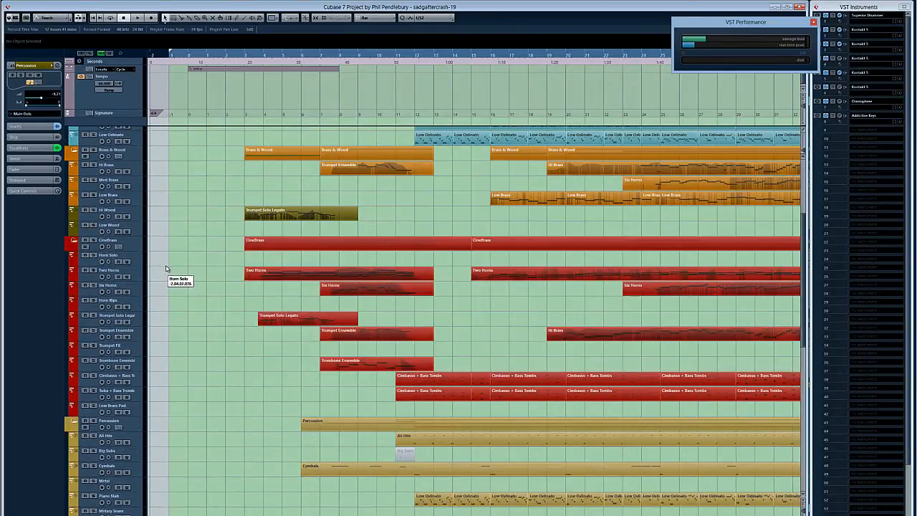
{"action": "scroll", "coordinate": [184, 267], "scroll_direction": "down", "scroll_amount": 8}
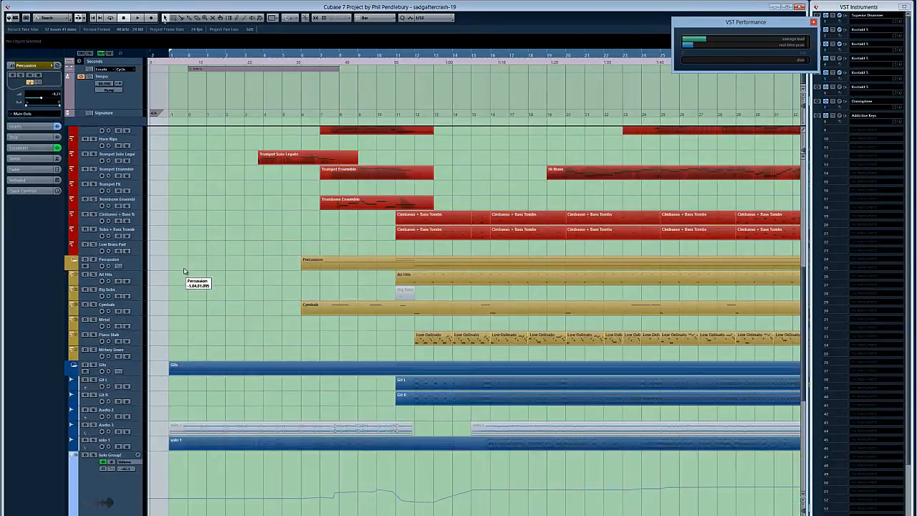
View the Addictive Keys instrument used for the piano, and close its window
{"action": "scroll", "coordinate": [184, 270], "scroll_direction": "up", "scroll_amount": 16}
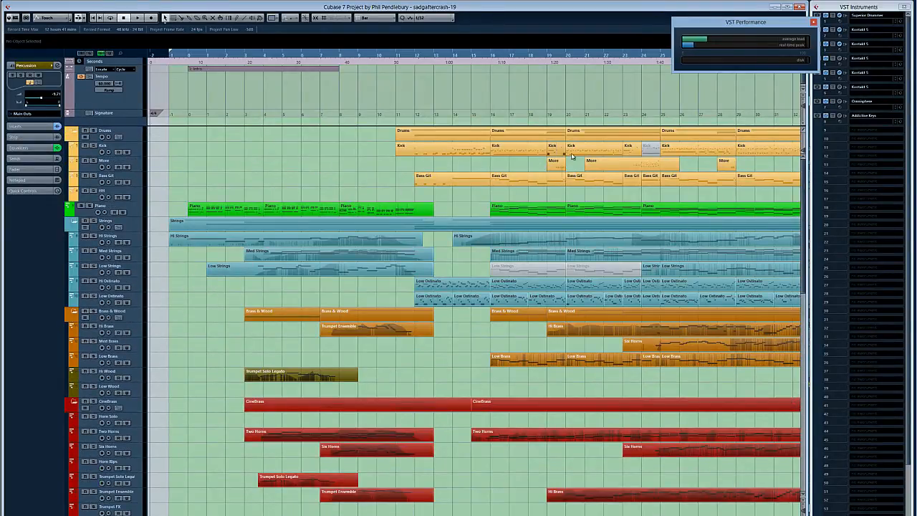
{"action": "left_click", "coordinate": [847, 117]}
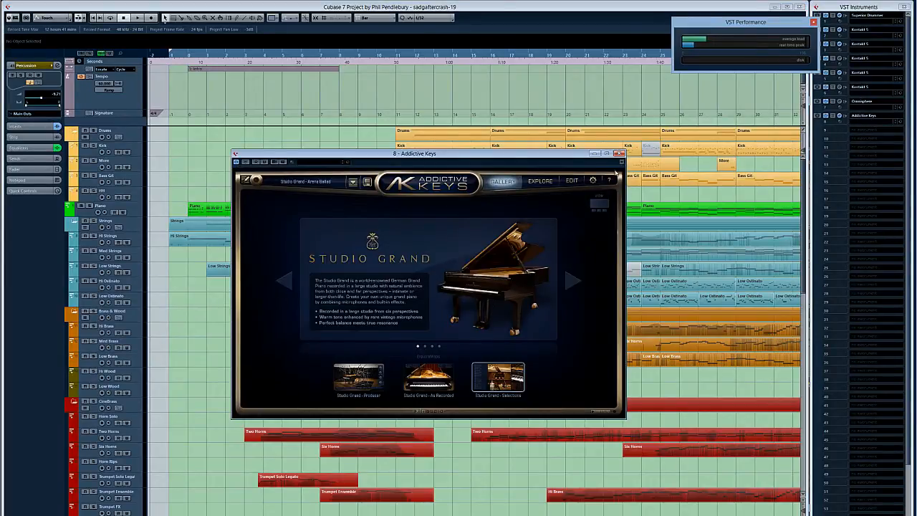
{"action": "left_click", "coordinate": [619, 154]}
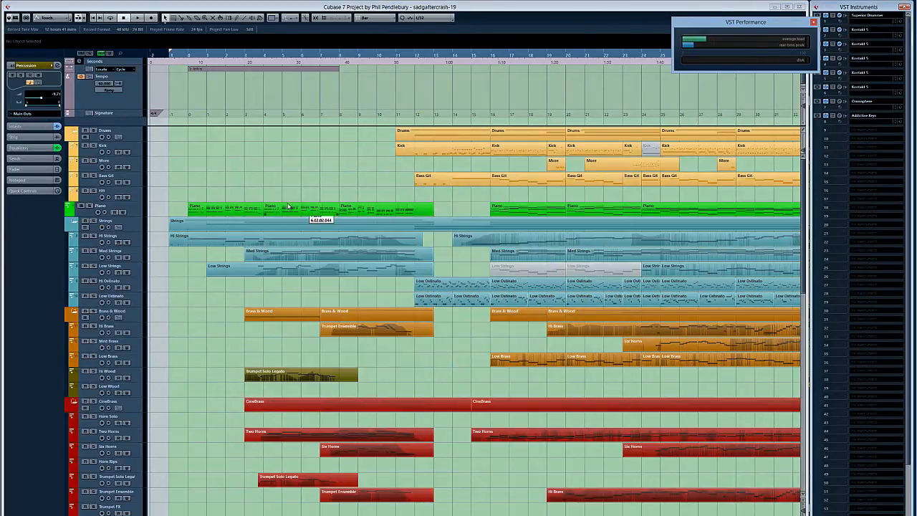
Compare the opening brass, CineBrass, percussion and guitar tracks in the arrangement
{"action": "scroll", "coordinate": [231, 236], "scroll_direction": "down", "scroll_amount": 3}
{"action": "scroll", "coordinate": [232, 240], "scroll_direction": "up", "scroll_amount": 3}
{"action": "scroll", "coordinate": [272, 233], "scroll_direction": "down", "scroll_amount": 6}
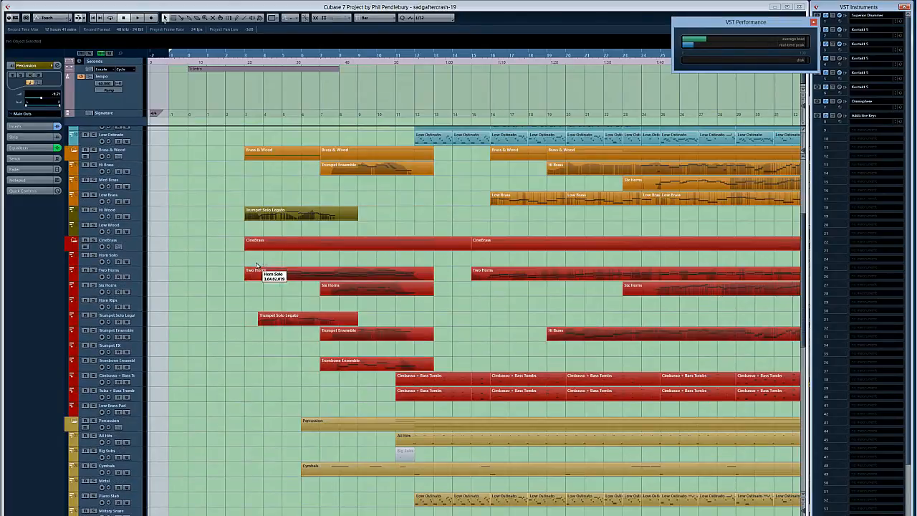
{"action": "scroll", "coordinate": [250, 267], "scroll_direction": "down", "scroll_amount": 6}
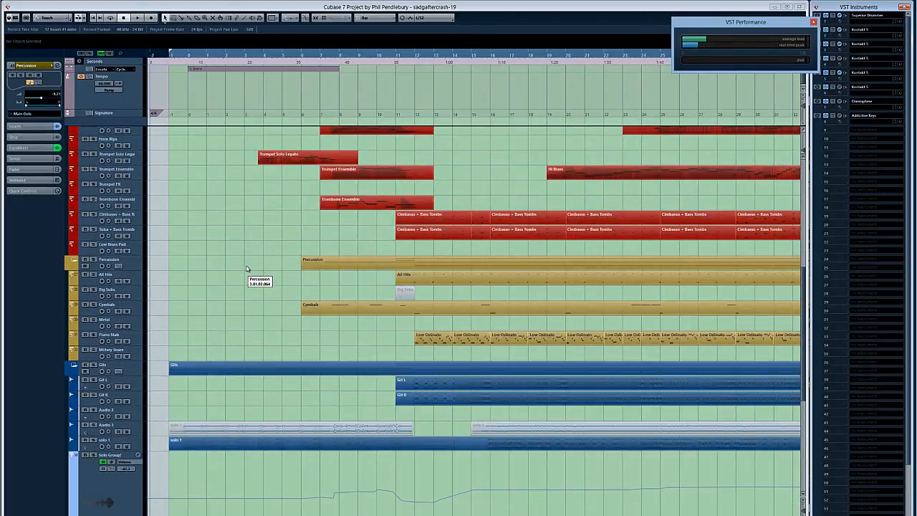
{"action": "scroll", "coordinate": [243, 267], "scroll_direction": "up", "scroll_amount": 6}
{"action": "scroll", "coordinate": [234, 268], "scroll_direction": "down", "scroll_amount": 3}
{"action": "scroll", "coordinate": [236, 270], "scroll_direction": "up", "scroll_amount": 3}
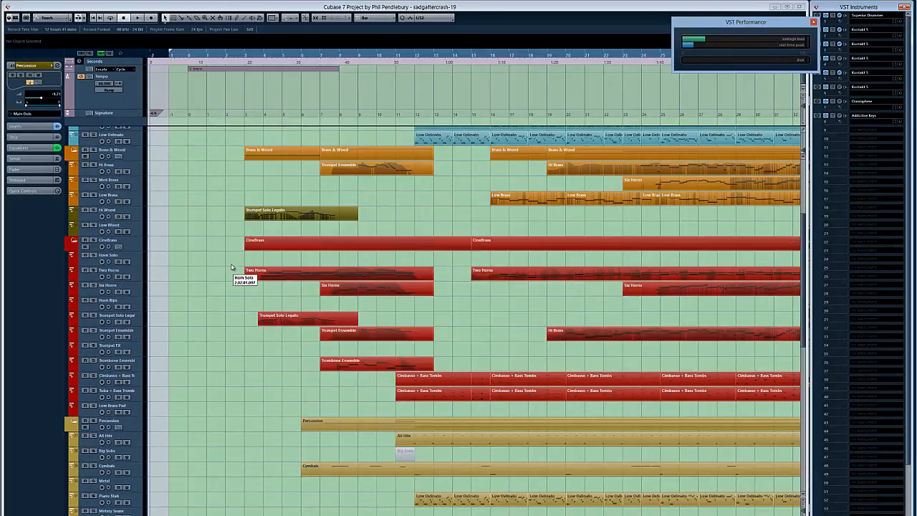
{"action": "scroll", "coordinate": [240, 275], "scroll_direction": "down", "scroll_amount": 6}
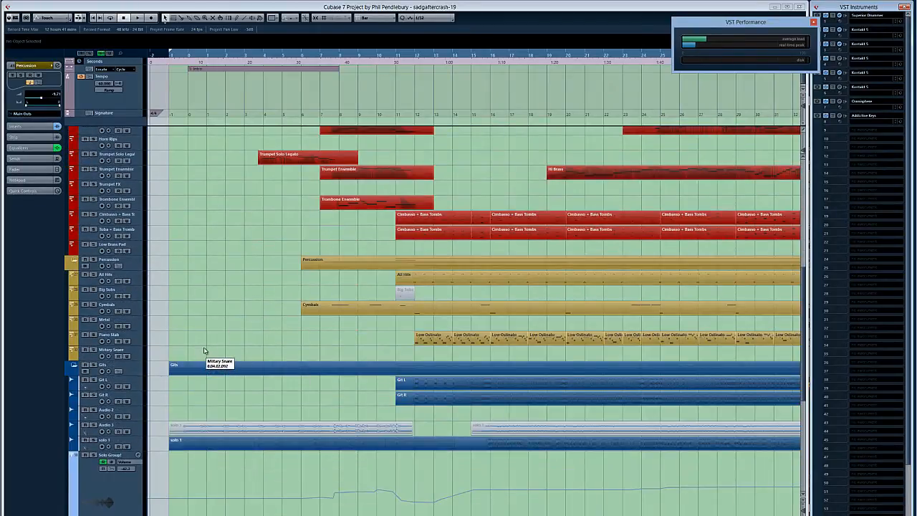
{"action": "scroll", "coordinate": [204, 351], "scroll_direction": "up", "scroll_amount": 5}
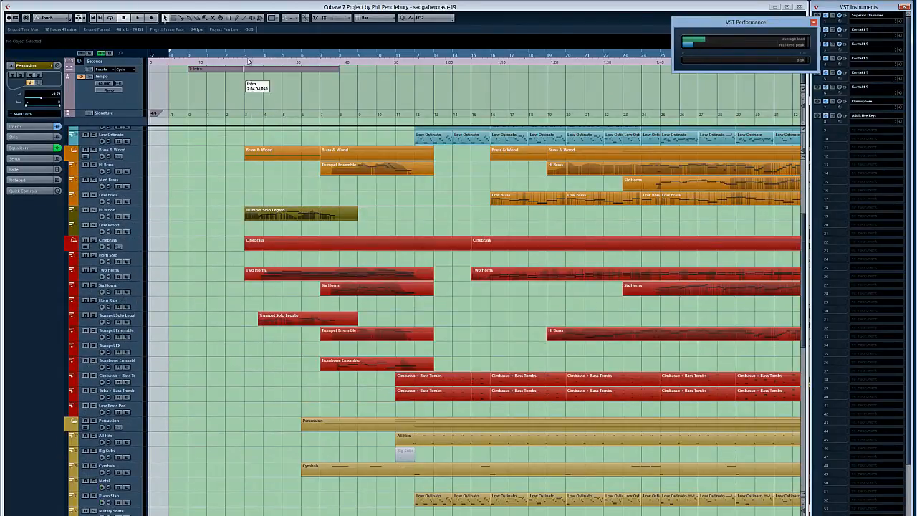
Solo the Piano track and start playback of its opening part
{"action": "left_click", "coordinate": [247, 57]}
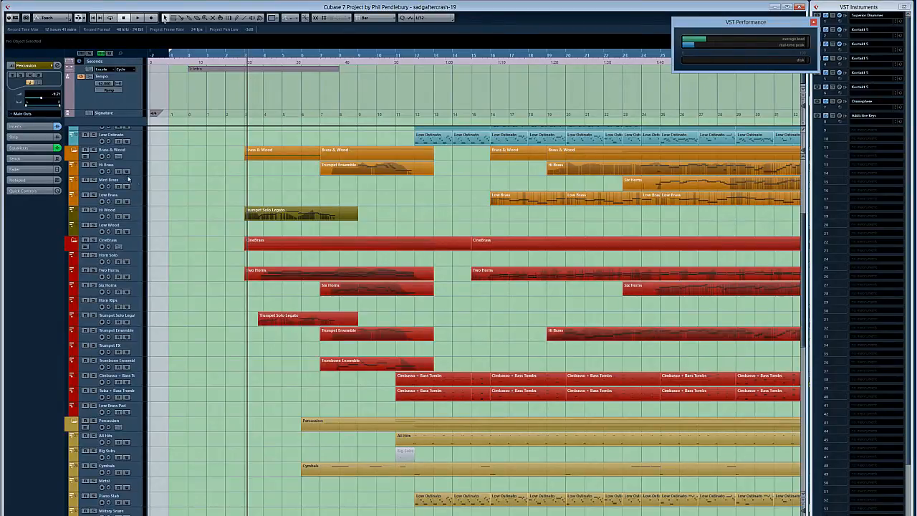
{"action": "scroll", "coordinate": [140, 179], "scroll_direction": "up", "scroll_amount": 5}
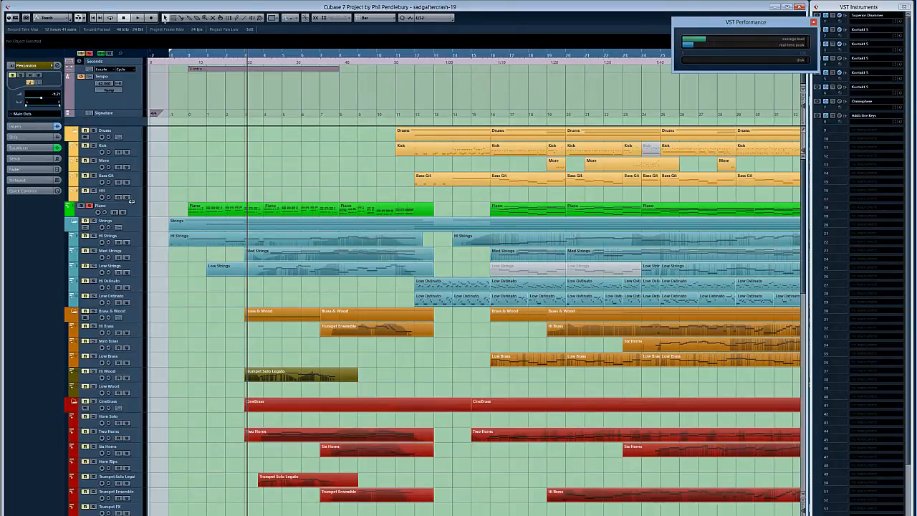
{"action": "key", "text": "KP_Subtract"}
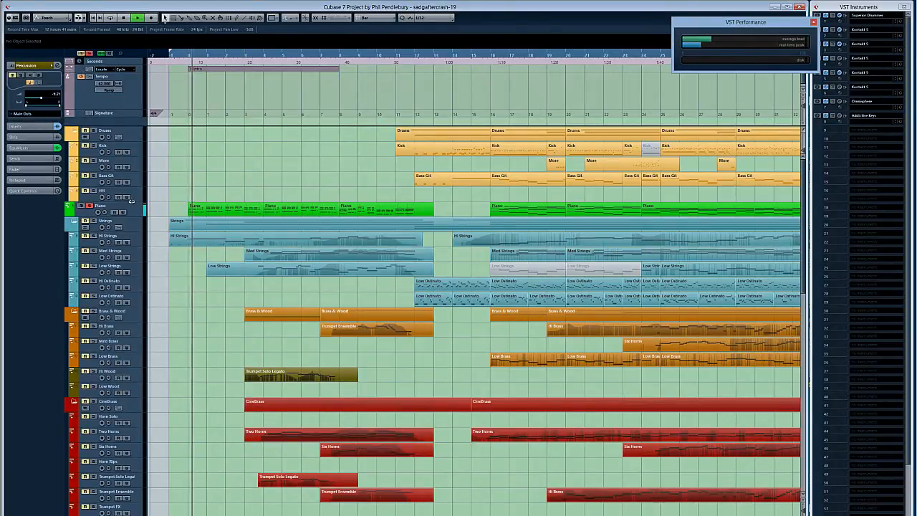
Play the soloed piano from bar 3, and examine the Piano part starting at bar 4 in the Key Editor
{"action": "left_click", "coordinate": [246, 57]}
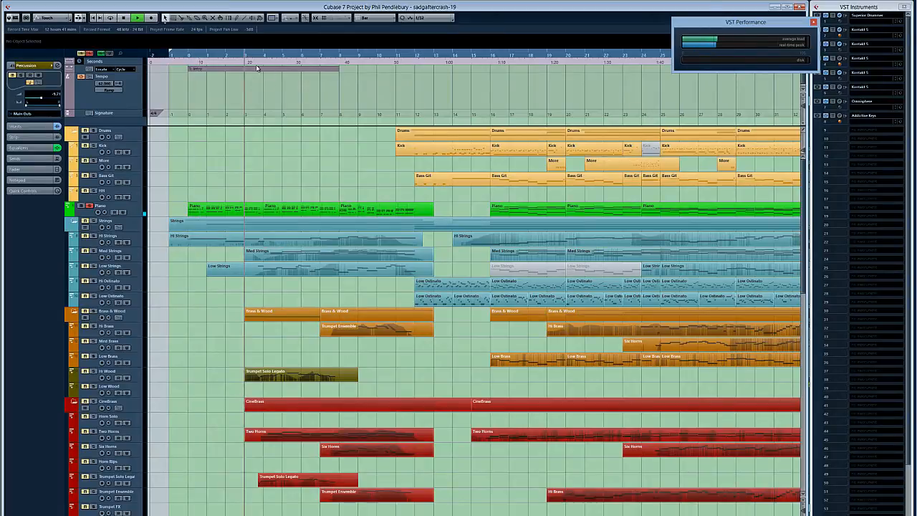
{"action": "double_click", "coordinate": [290, 208]}
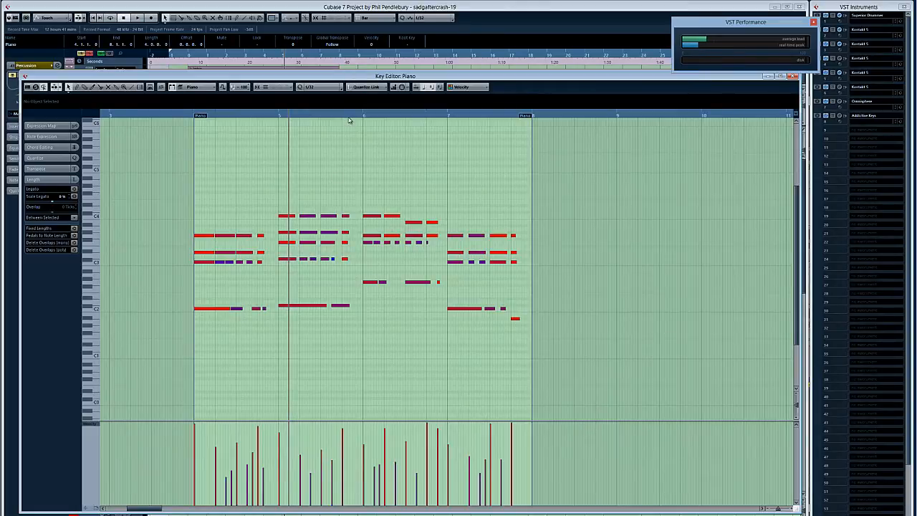
{"action": "key", "text": "Return"}
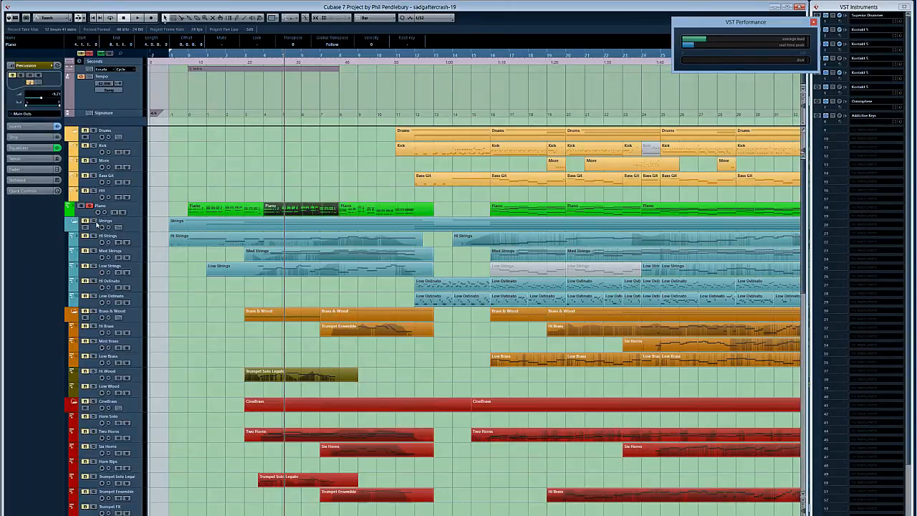
Solo the string tracks along with the Piano track and play them together
{"action": "key", "text": "KP_Subtract"}
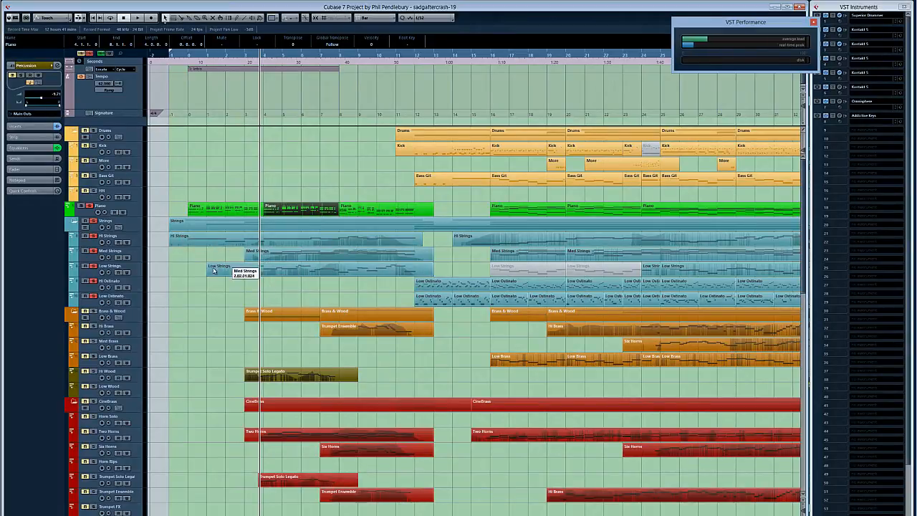
{"action": "key", "text": "KP_Subtract"}
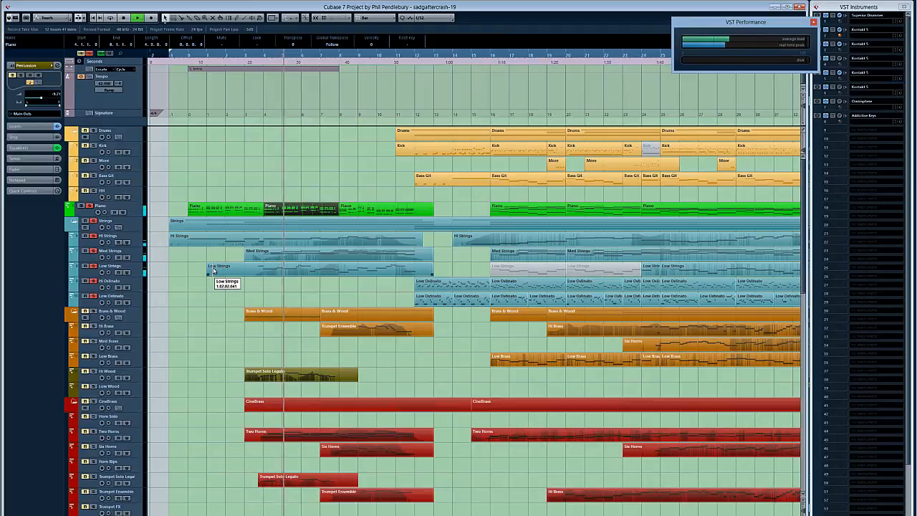
Examine the opening Low Strings and Hi Strings parts in the Key Editor one after the other during playback
{"action": "double_click", "coordinate": [324, 273]}
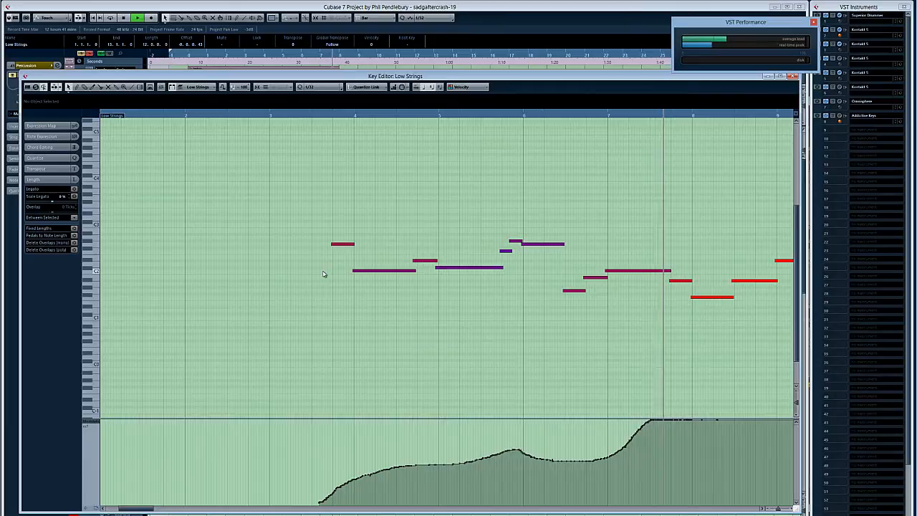
{"action": "key", "text": "Return"}
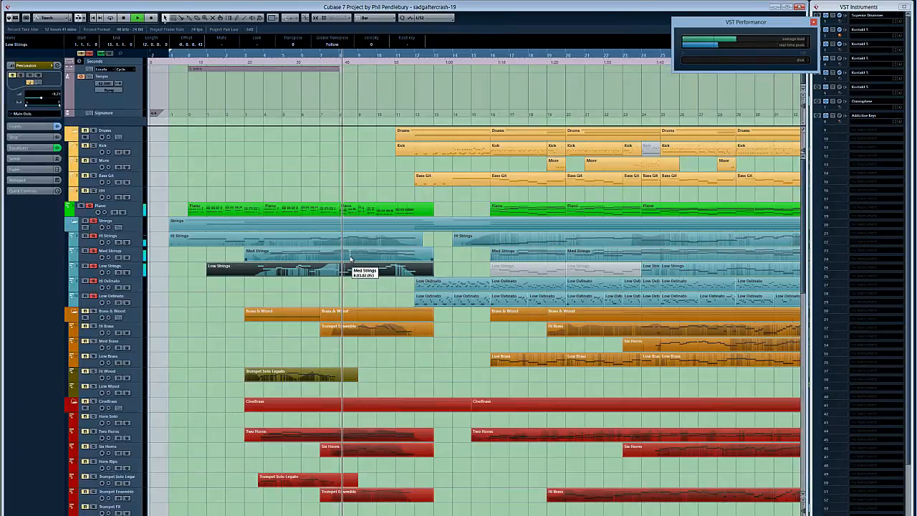
{"action": "double_click", "coordinate": [353, 246]}
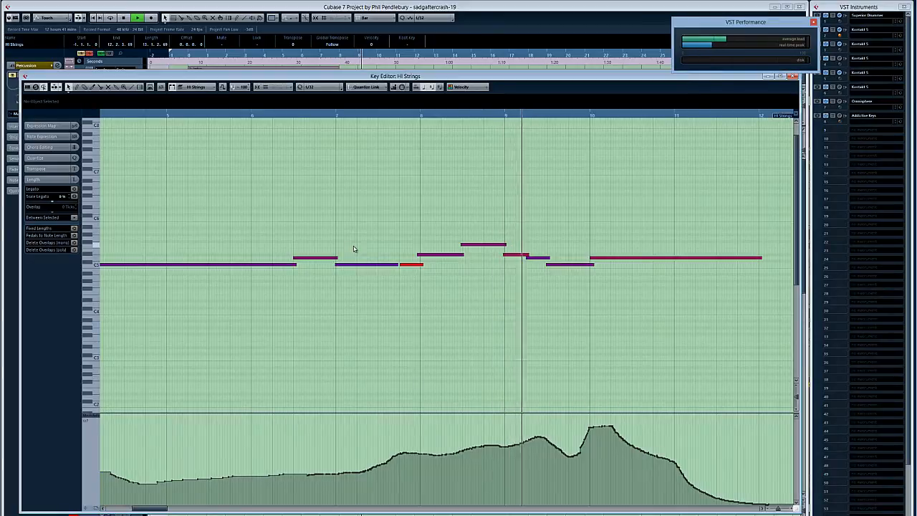
{"action": "key", "text": "Return"}
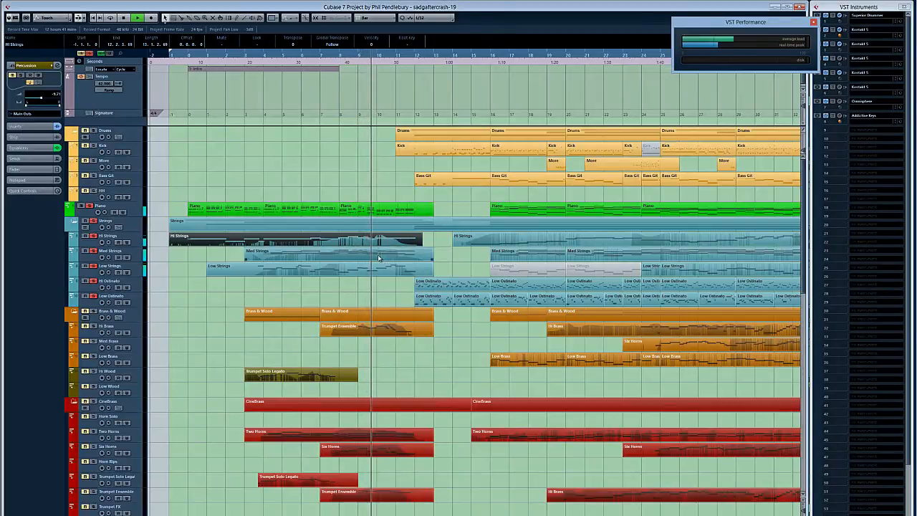
Stop playback and examine the notes and modulation curve of the opening Med Strings part in the Key Editor
{"action": "double_click", "coordinate": [355, 253]}
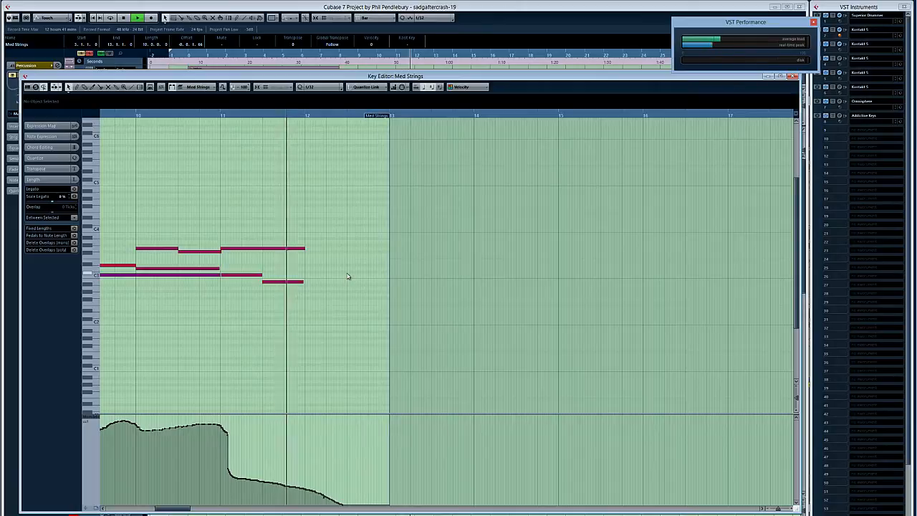
{"action": "key", "text": "space"}
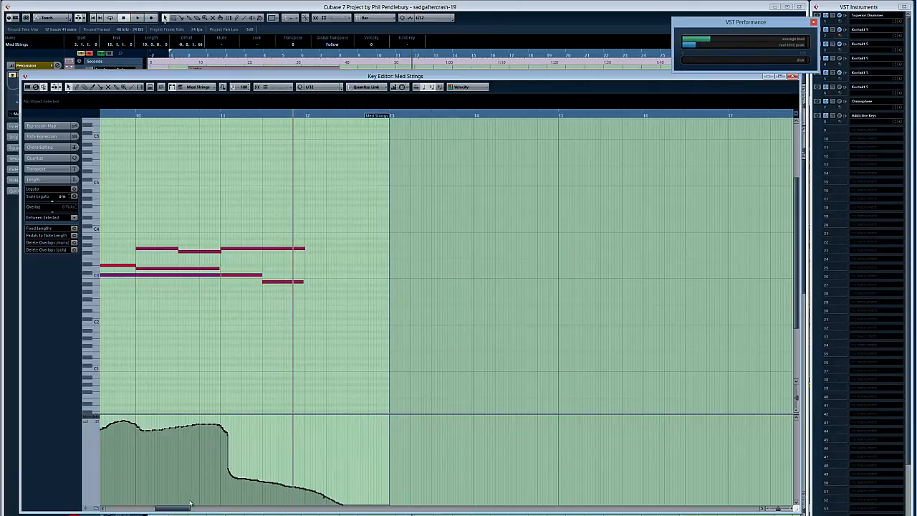
{"action": "left_click_drag", "start_coordinate": [177, 509], "coordinate": [154, 511]}
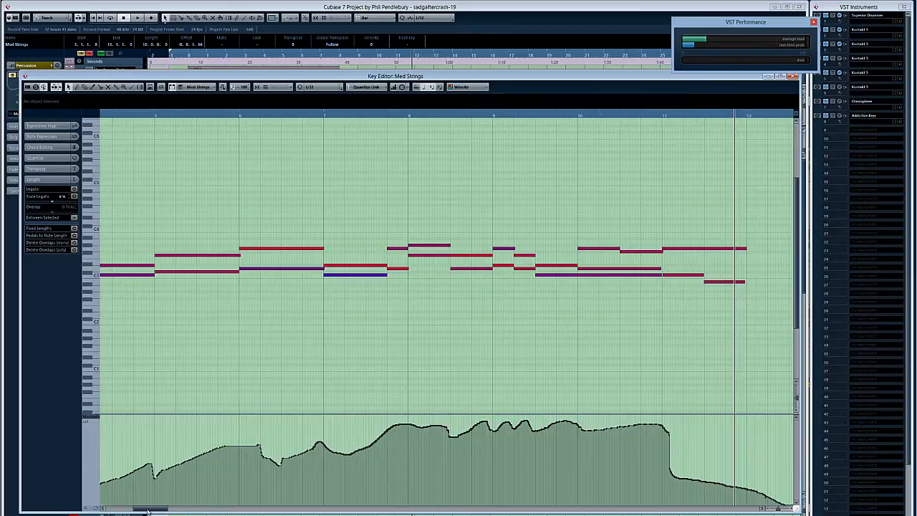
{"action": "mouse_move", "coordinate": [147, 511]}
{"action": "left_mouse_down"}
{"action": "mouse_move", "coordinate": [137, 511]}
{"action": "mouse_move", "coordinate": [156, 512]}
{"action": "left_mouse_up"}
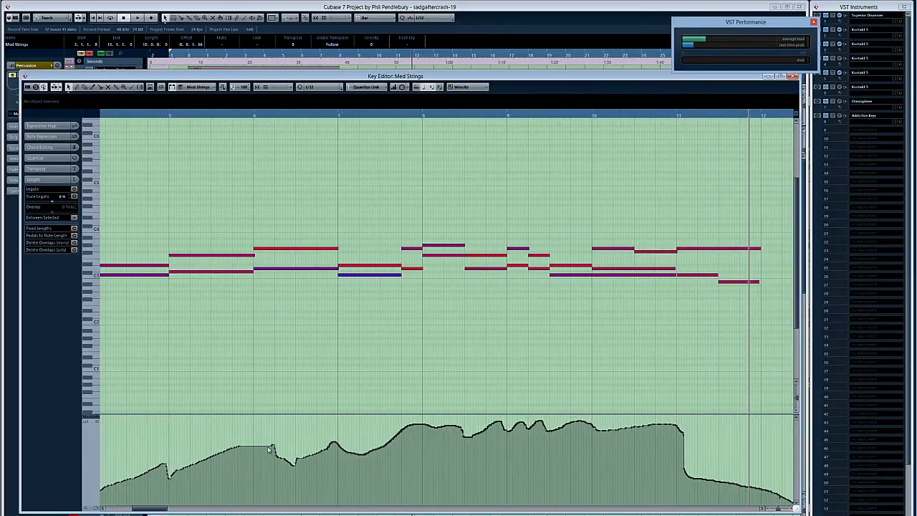
{"action": "key", "text": "Return"}
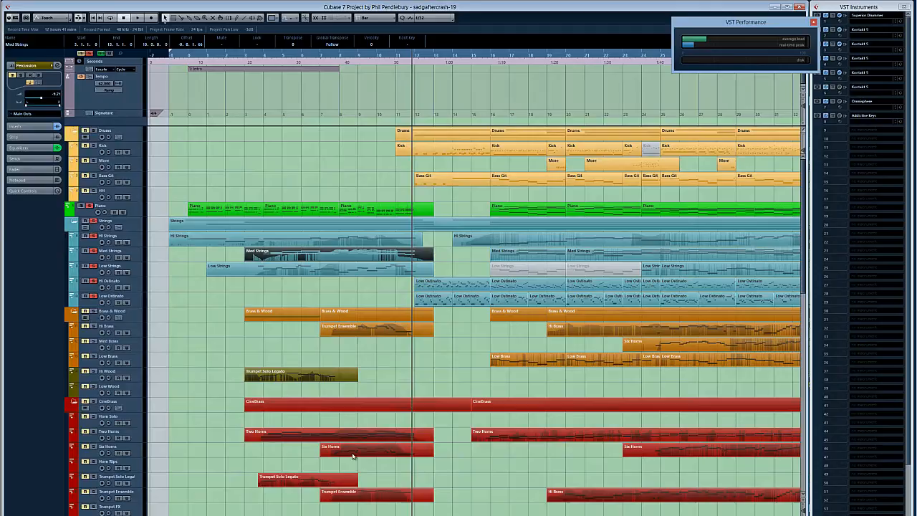
Examine the opening Low Strings part in the Key Editor while playing it from the middle of bar 5
{"action": "left_click", "coordinate": [294, 291]}
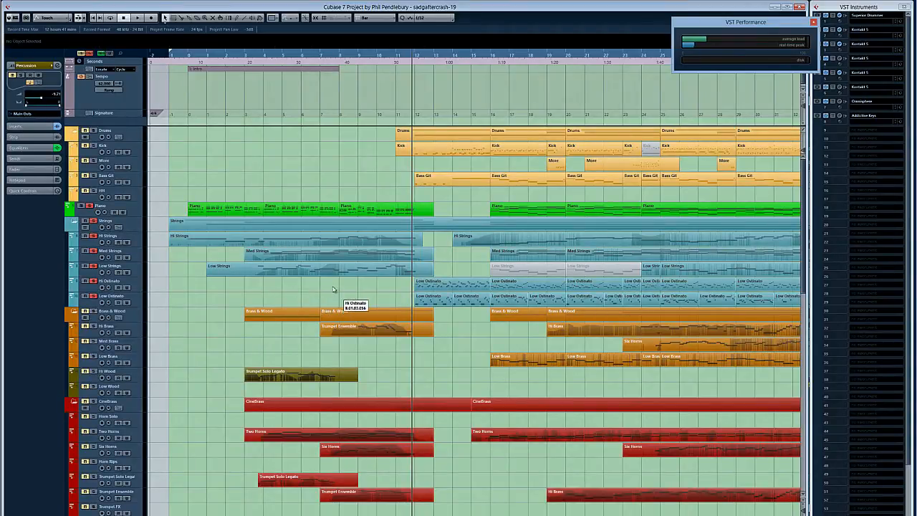
{"action": "double_click", "coordinate": [309, 275]}
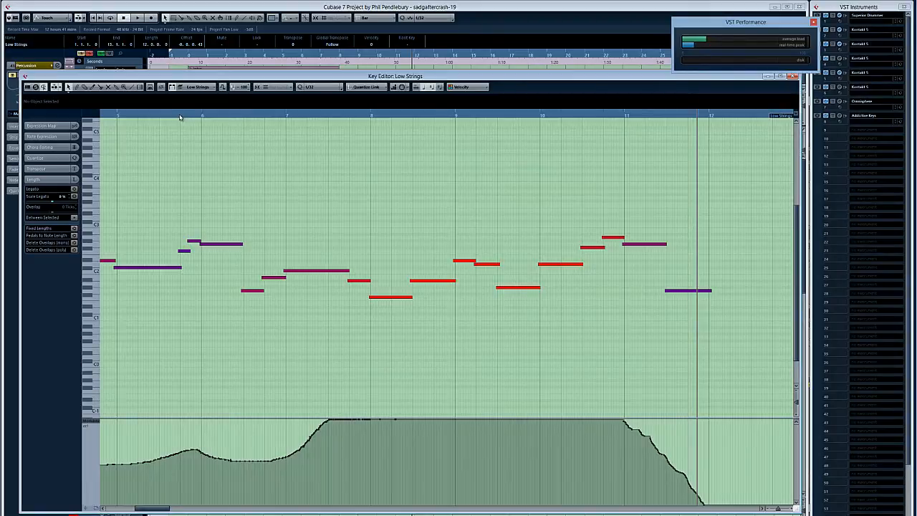
{"action": "left_click", "coordinate": [179, 117]}
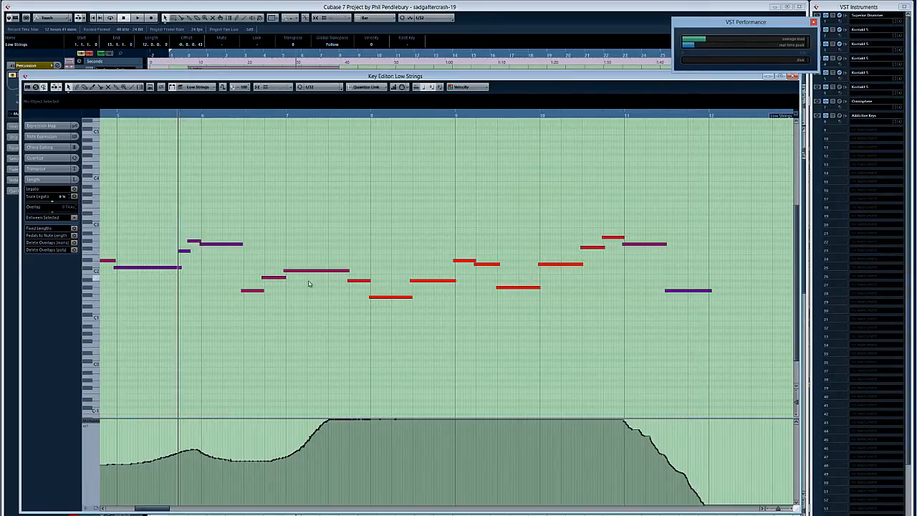
{"action": "key", "text": "space"}
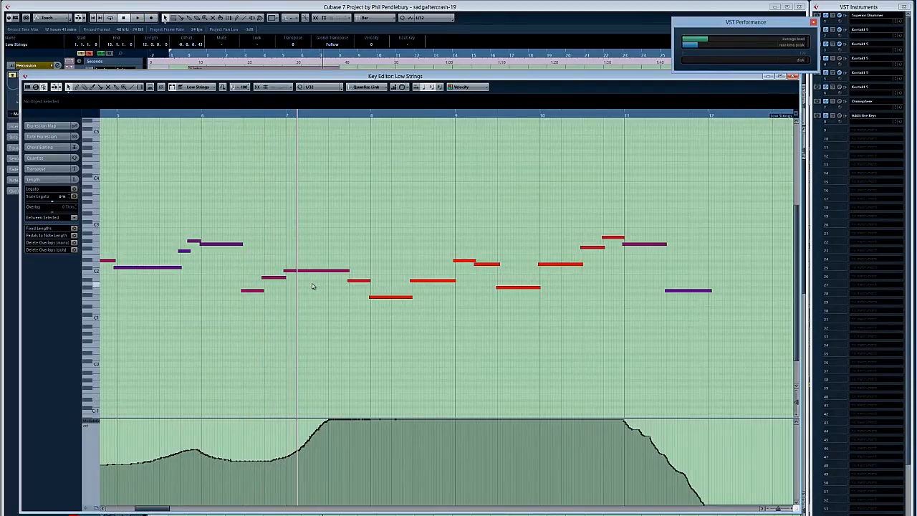
{"action": "key", "text": "Return"}
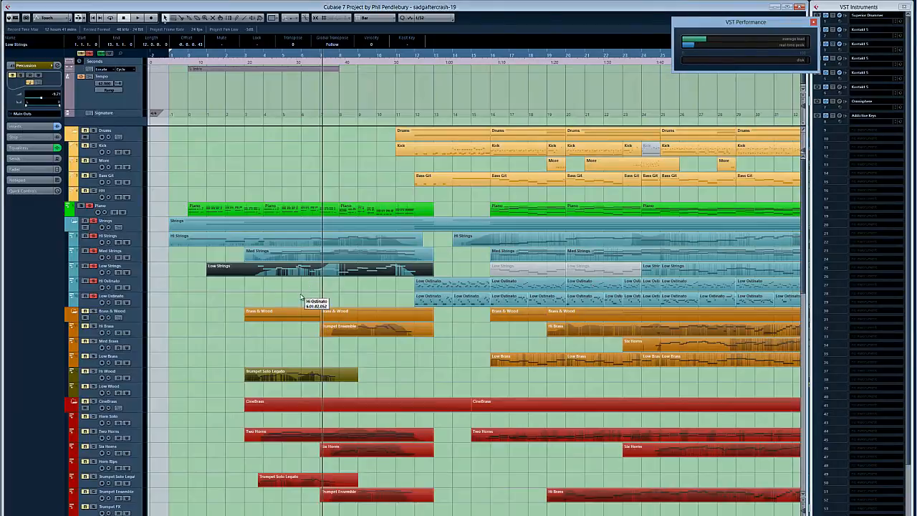
{"action": "left_click", "coordinate": [210, 344]}
Replace the current solos with the CineBrass folder's tracks and play their opening parts
{"action": "scroll", "coordinate": [210, 344], "scroll_direction": "down", "scroll_amount": 3}
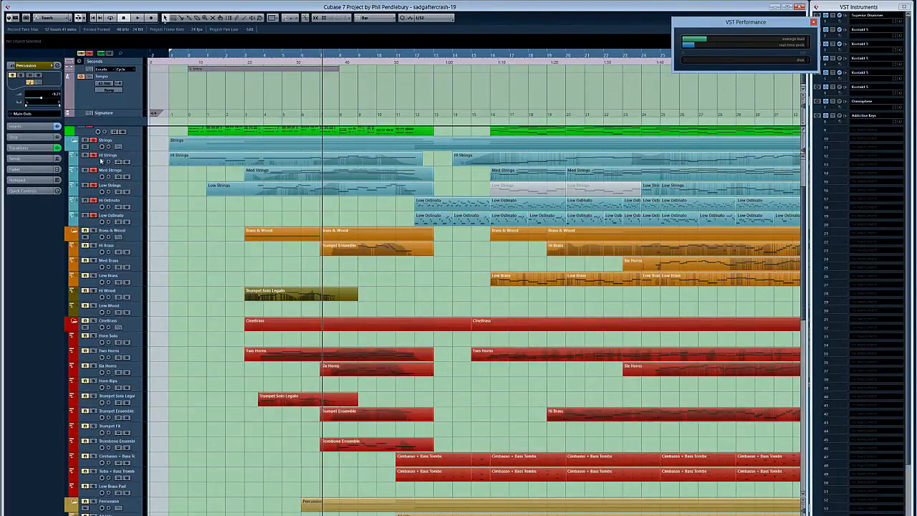
{"action": "scroll", "coordinate": [101, 161], "scroll_direction": "up", "scroll_amount": 3}
{"action": "scroll", "coordinate": [89, 206], "scroll_direction": "down", "scroll_amount": 3}
{"action": "scroll", "coordinate": [100, 248], "scroll_direction": "up", "scroll_amount": 3}
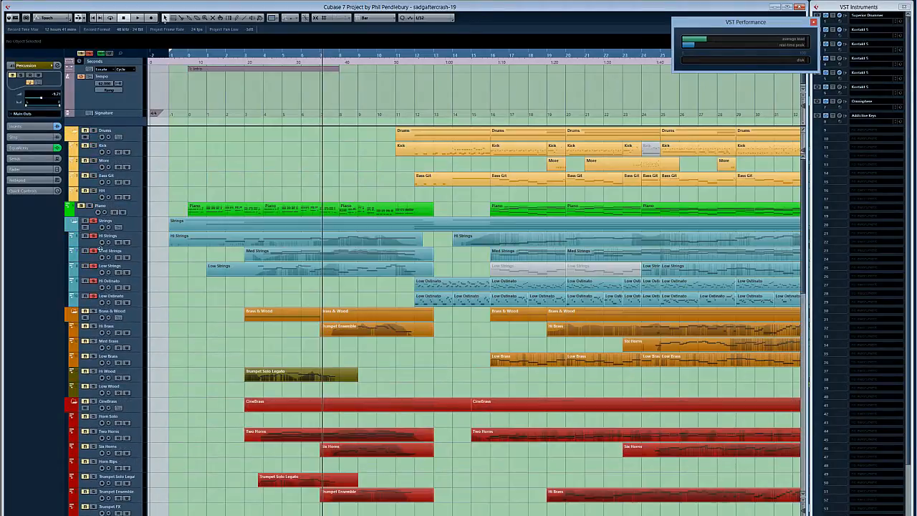
{"action": "scroll", "coordinate": [148, 258], "scroll_direction": "down", "scroll_amount": 9}
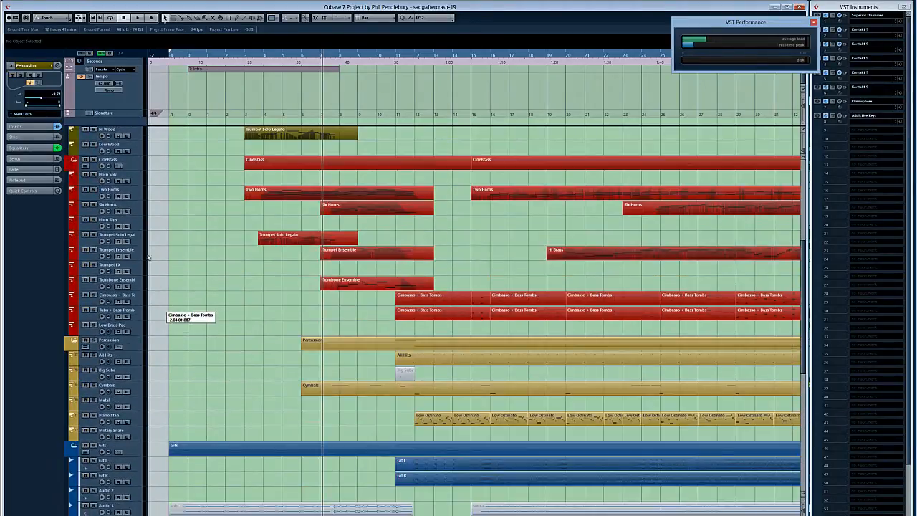
{"action": "key", "text": "KP_Subtract"}
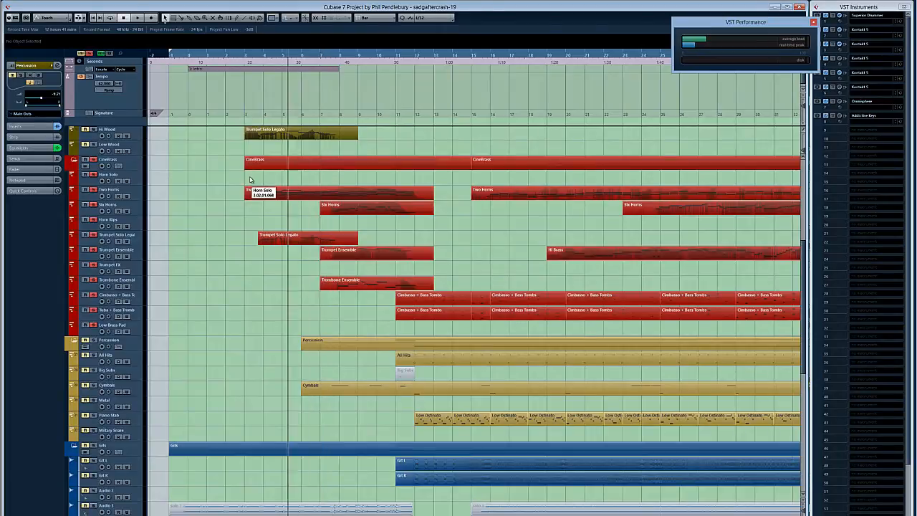
{"action": "key", "text": "space"}
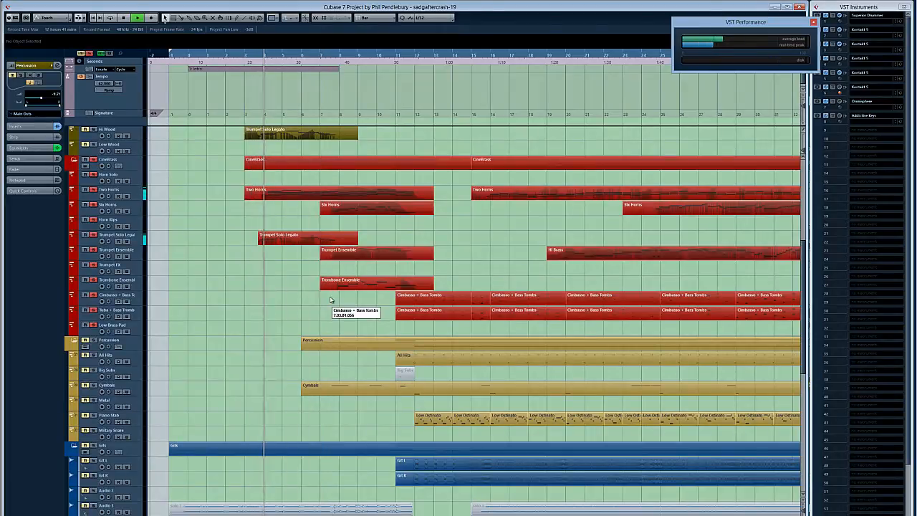
{"action": "scroll", "coordinate": [311, 305], "scroll_direction": "up", "scroll_amount": 3}
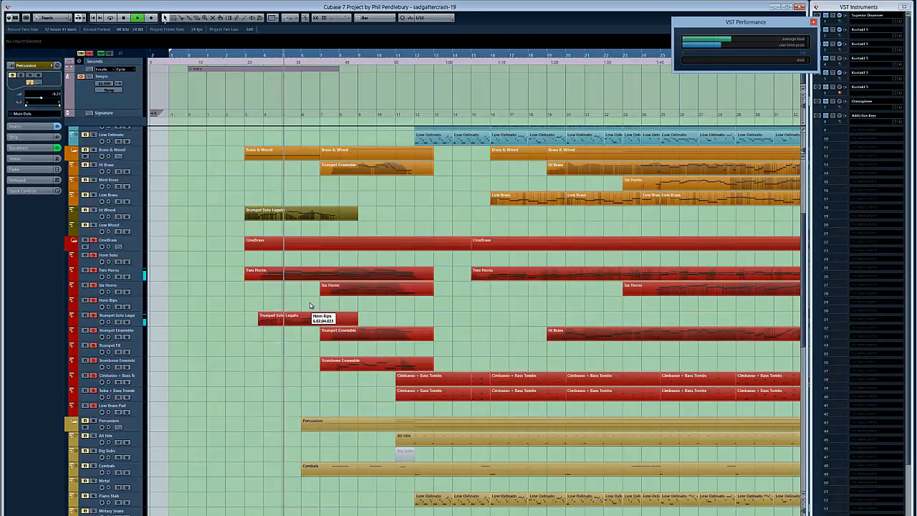
{"action": "scroll", "coordinate": [283, 342], "scroll_direction": "down", "scroll_amount": 3}
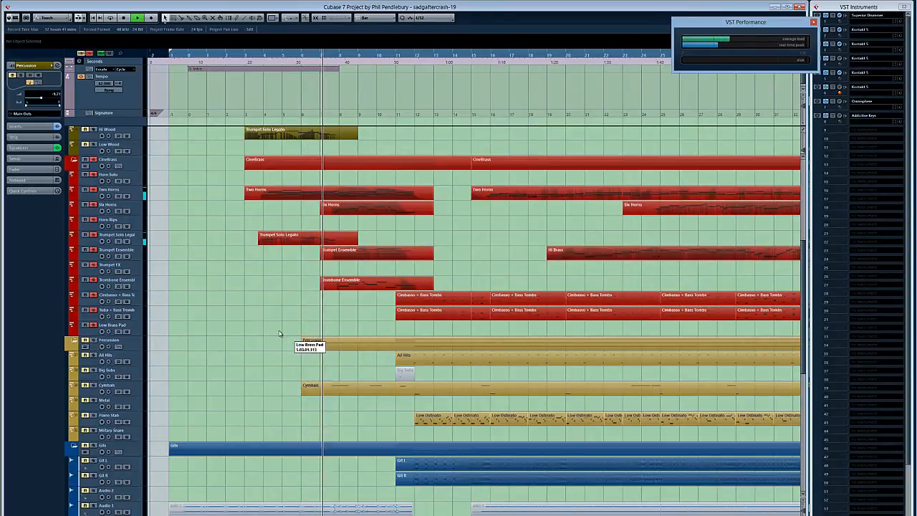
Solo the solo 1 audio track along with the CineBrass tracks and play them together
{"action": "scroll", "coordinate": [290, 330], "scroll_direction": "up", "scroll_amount": 3}
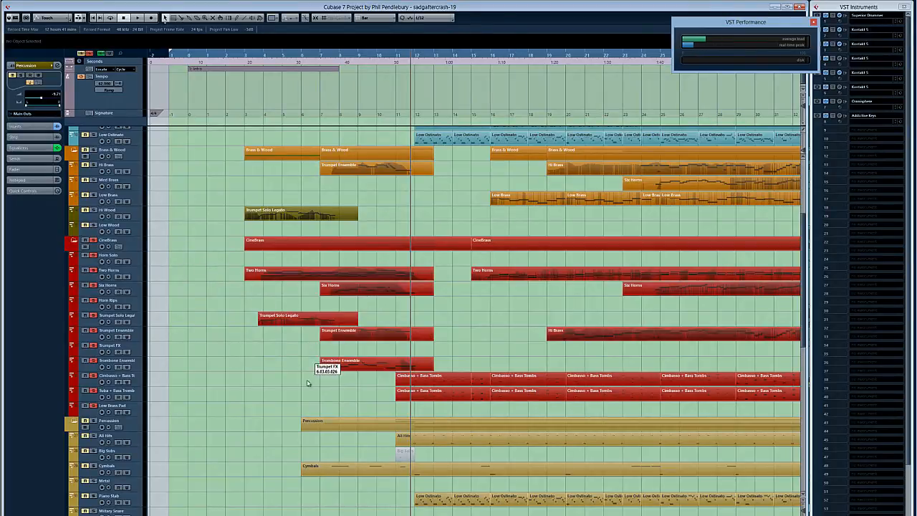
{"action": "scroll", "coordinate": [308, 383], "scroll_direction": "down", "scroll_amount": 5}
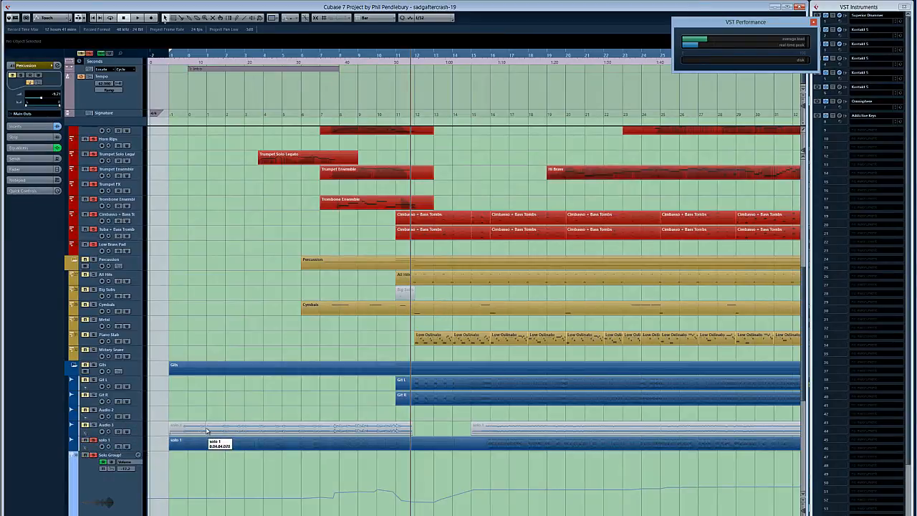
{"action": "key", "text": "KP_Subtract"}
{"action": "key", "text": "space"}
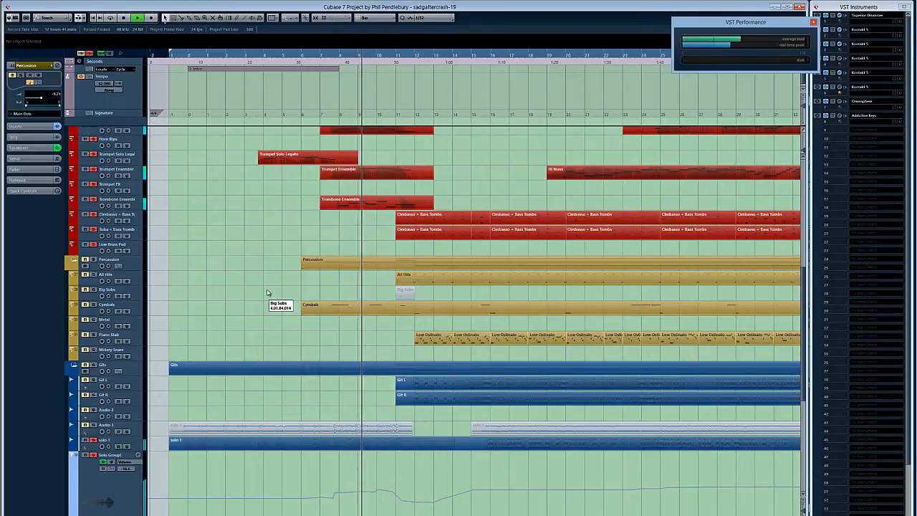
{"action": "scroll", "coordinate": [267, 292], "scroll_direction": "up", "scroll_amount": 3}
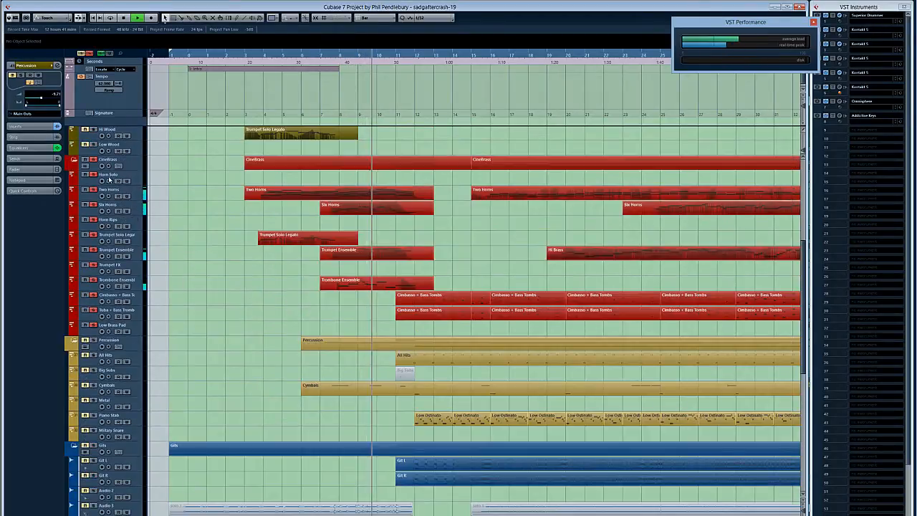
Add the Hi Brass track to the solos and examine its opening Trumpet Ensemble part in the Key Editor during playback
{"action": "scroll", "coordinate": [139, 205], "scroll_direction": "up", "scroll_amount": 6}
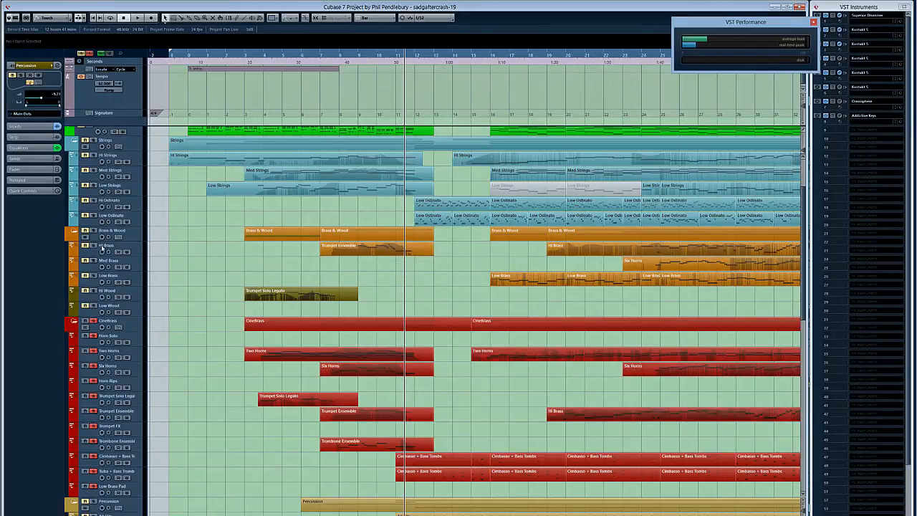
{"action": "double_click", "coordinate": [393, 252]}
{"action": "key", "text": "space"}
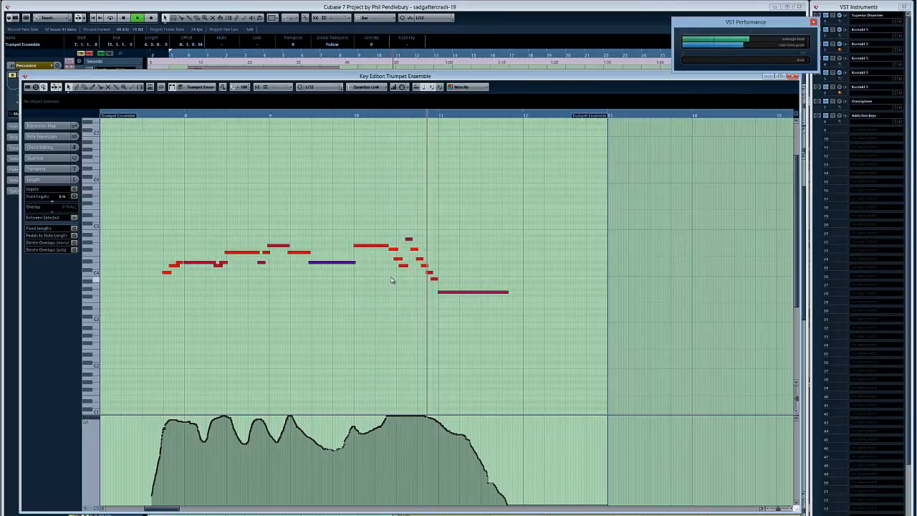
{"action": "key", "text": "space"}
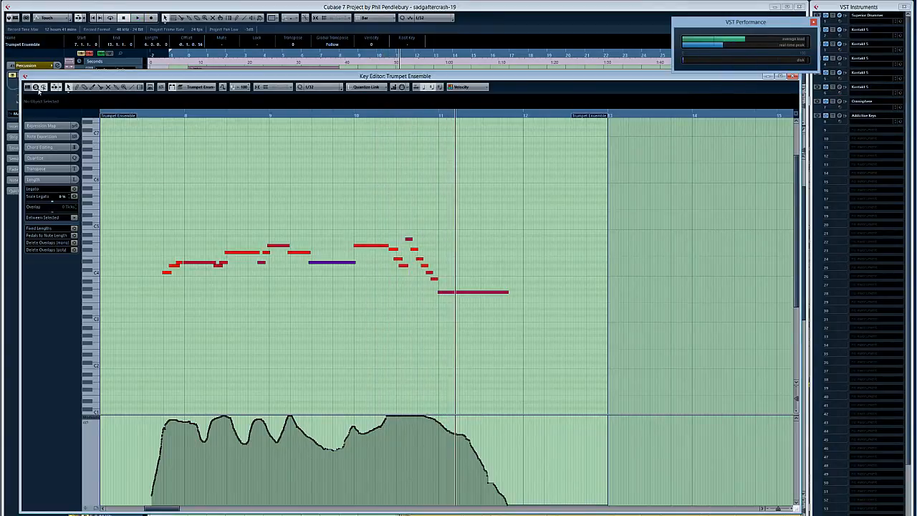
{"action": "key", "text": "KP_Subtract"}
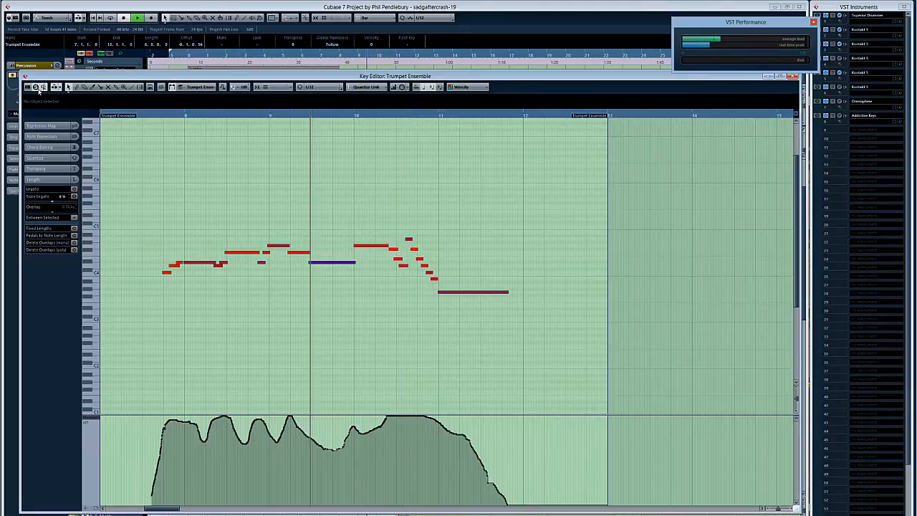
{"action": "key", "text": "space"}
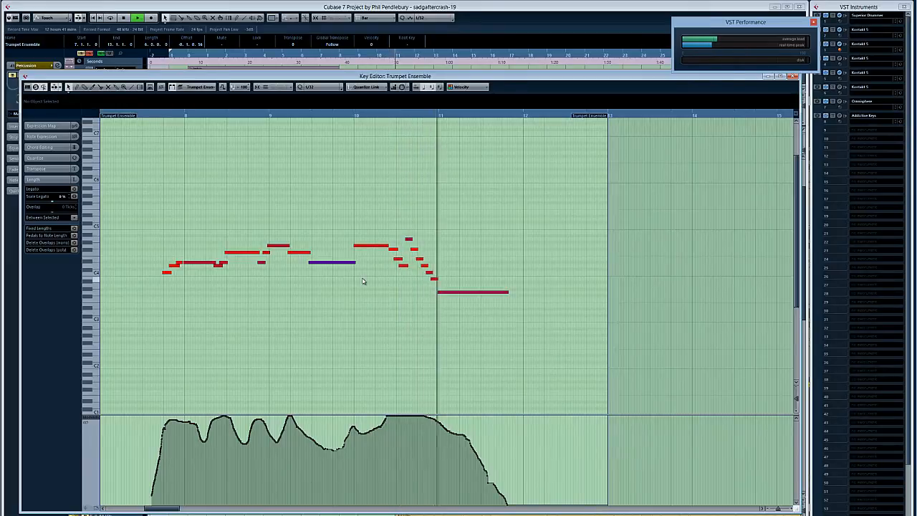
{"action": "key", "text": "space"}
{"action": "key", "text": "Return"}
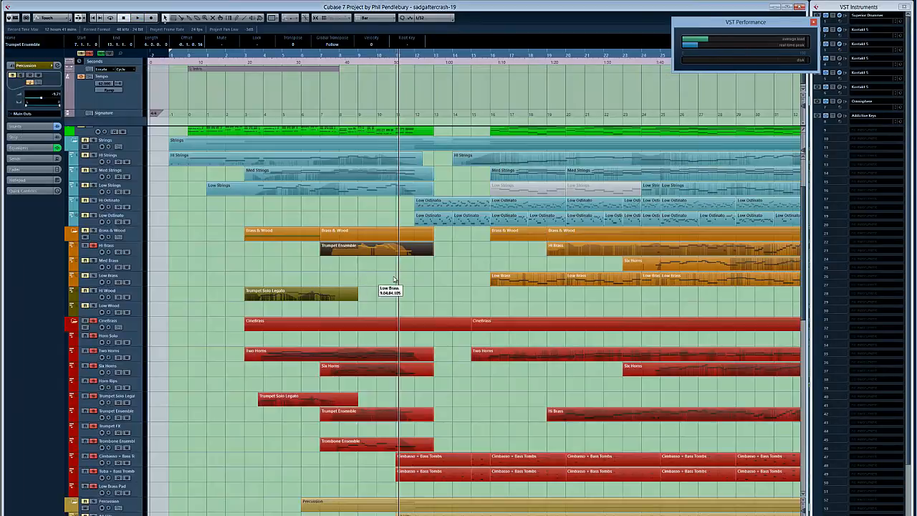
Clear all track solos and move the track selection from Hi Brass up to Hi Strings
{"action": "left_click", "coordinate": [354, 276]}
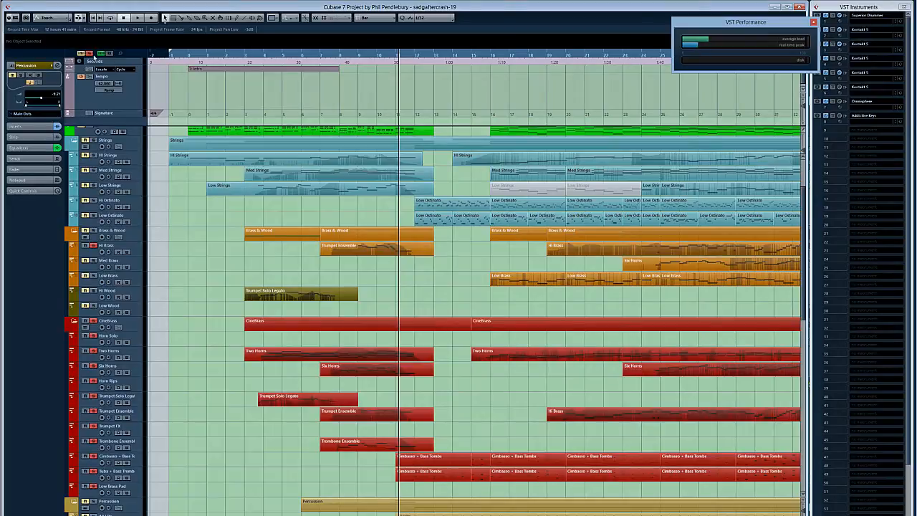
{"action": "left_click", "coordinate": [134, 247]}
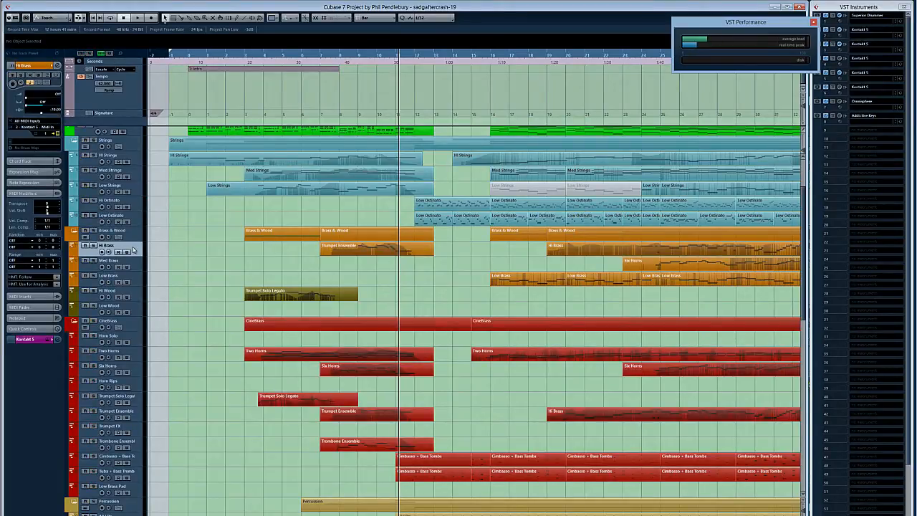
{"action": "key", "text": "Up"}
{"action": "key", "text": "Up"}
{"action": "key", "text": "Up"}
{"action": "key", "text": "Up"}
{"action": "key", "text": "Up"}
{"action": "key", "text": "Up"}
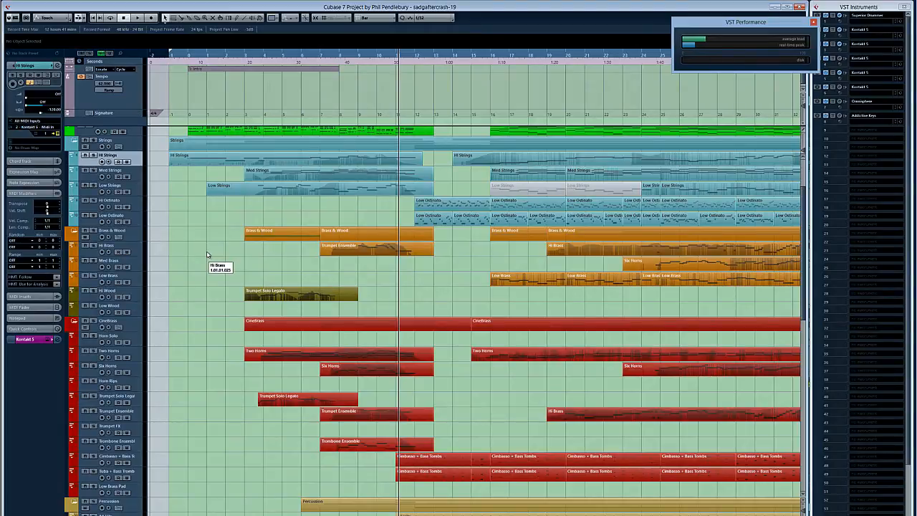
Step through the tracks from Hi Strings down to Horn Rips, examining each one's settings in the Inspector
{"action": "key", "text": "Down"}
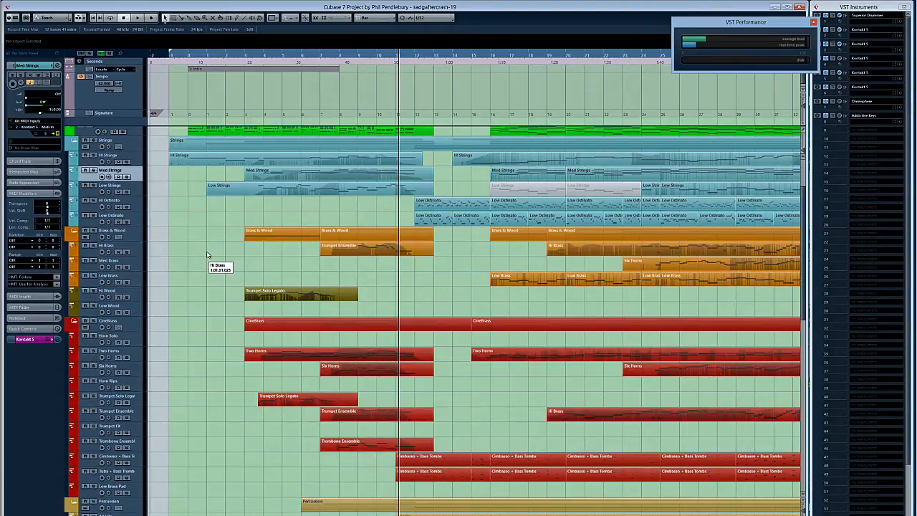
{"action": "key", "text": "Down"}
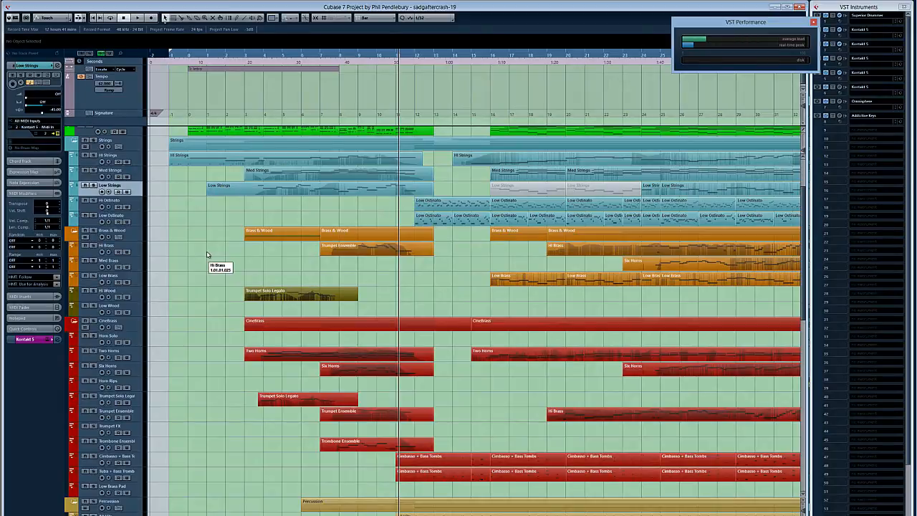
{"action": "key", "text": "Down"}
{"action": "key", "text": "Down"}
{"action": "key", "text": "Down"}
{"action": "key", "text": "Down"}
{"action": "key", "text": "Down"}
{"action": "key", "text": "Down"}
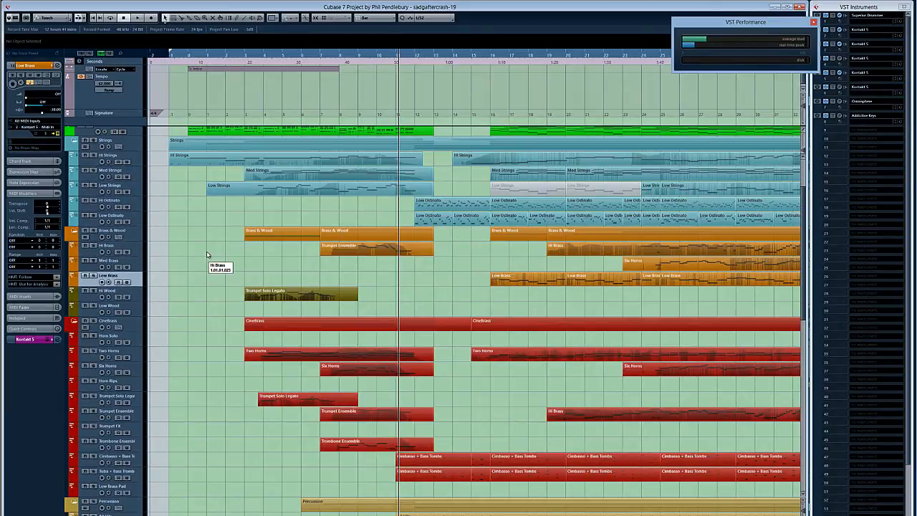
{"action": "key", "text": "Down"}
{"action": "key", "text": "Down"}
{"action": "key", "text": "Down"}
{"action": "key", "text": "Down"}
{"action": "key", "text": "Down"}
{"action": "key", "text": "Down"}
{"action": "key", "text": "Down"}
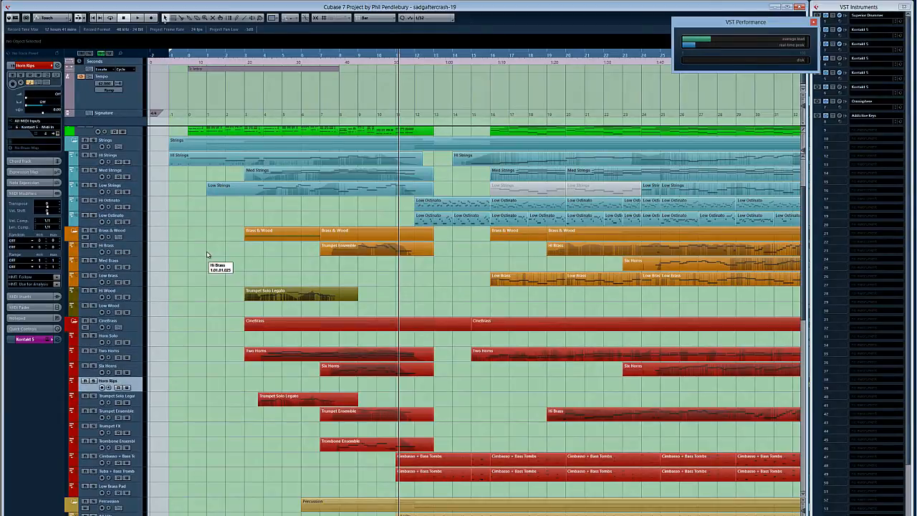
Look over the arrangement from the Drums folder down to the guitar tracks and Solo Group
{"action": "scroll", "coordinate": [178, 349], "scroll_direction": "down", "scroll_amount": 5}
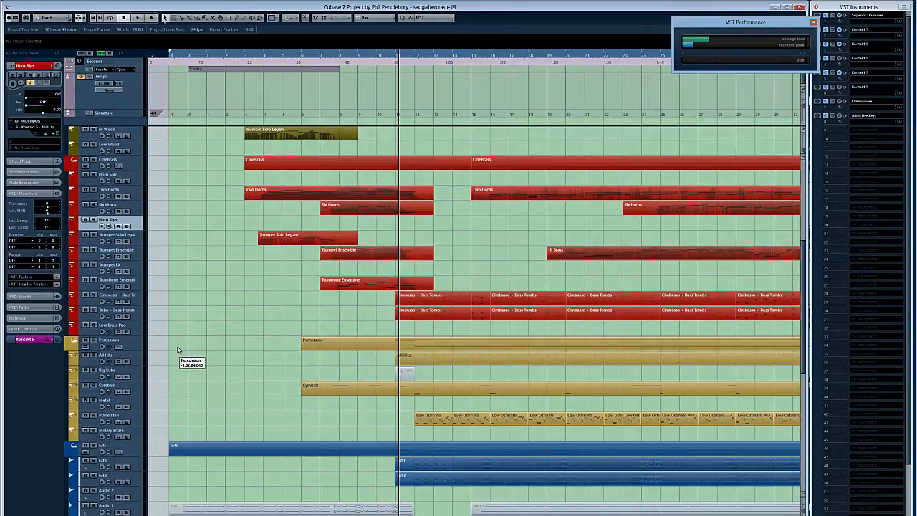
{"action": "scroll", "coordinate": [327, 317], "scroll_direction": "up", "scroll_amount": 8}
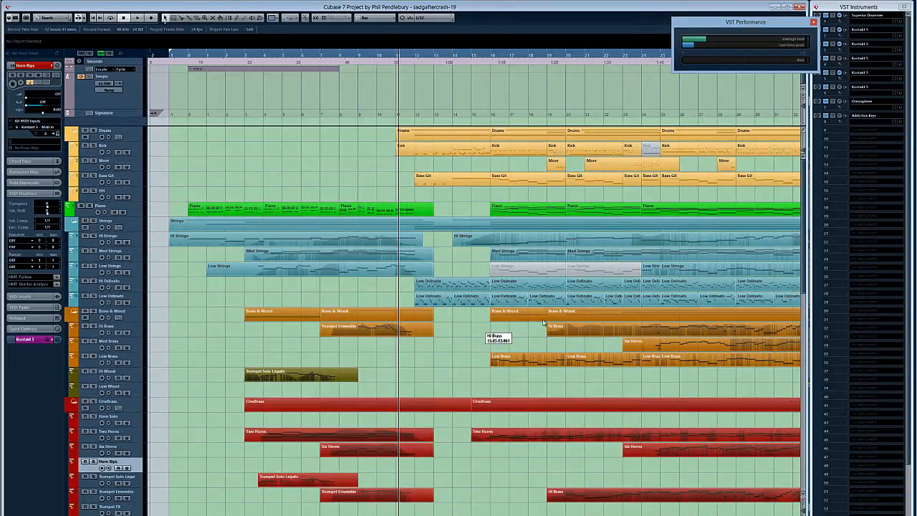
{"action": "scroll", "coordinate": [464, 347], "scroll_direction": "down", "scroll_amount": 8}
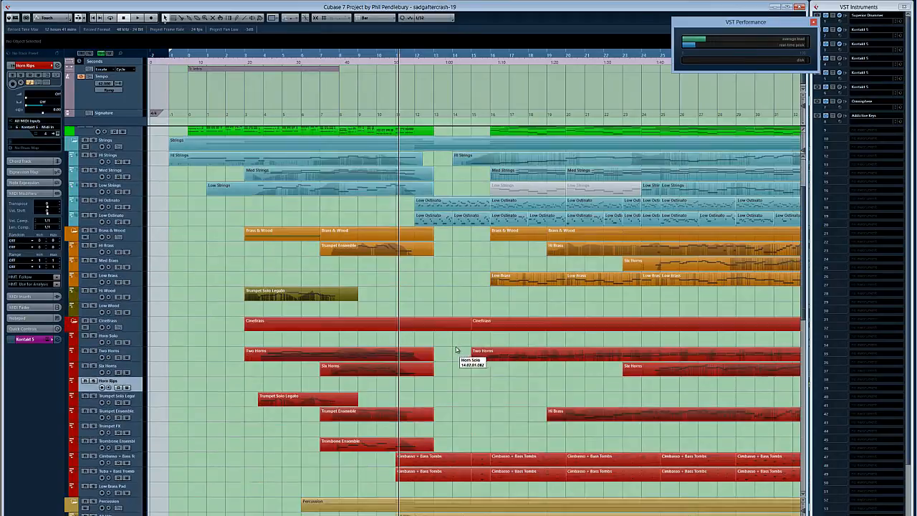
{"action": "scroll", "coordinate": [365, 345], "scroll_direction": "down", "scroll_amount": 3}
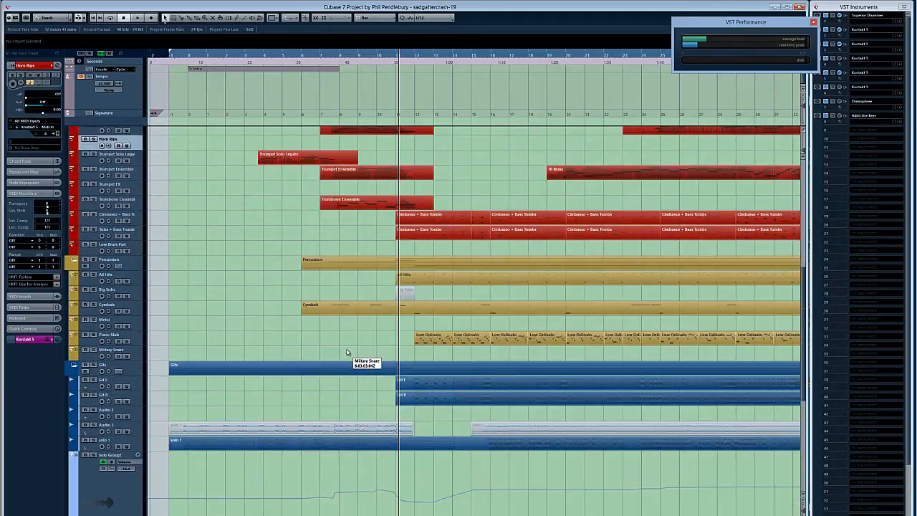
{"action": "scroll", "coordinate": [355, 361], "scroll_direction": "up", "scroll_amount": 5}
{"action": "scroll", "coordinate": [451, 335], "scroll_direction": "up", "scroll_amount": 5}
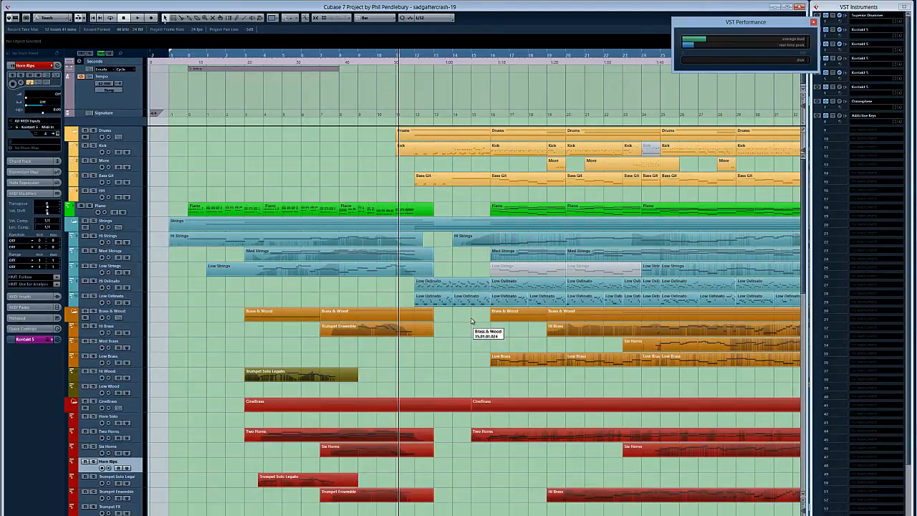
Move the playback position back two bars, play the arrangement from there, and view the guitar and Solo Group tracks
{"action": "key", "text": "KP_Subtract"}
{"action": "key", "text": "KP_Subtract"}
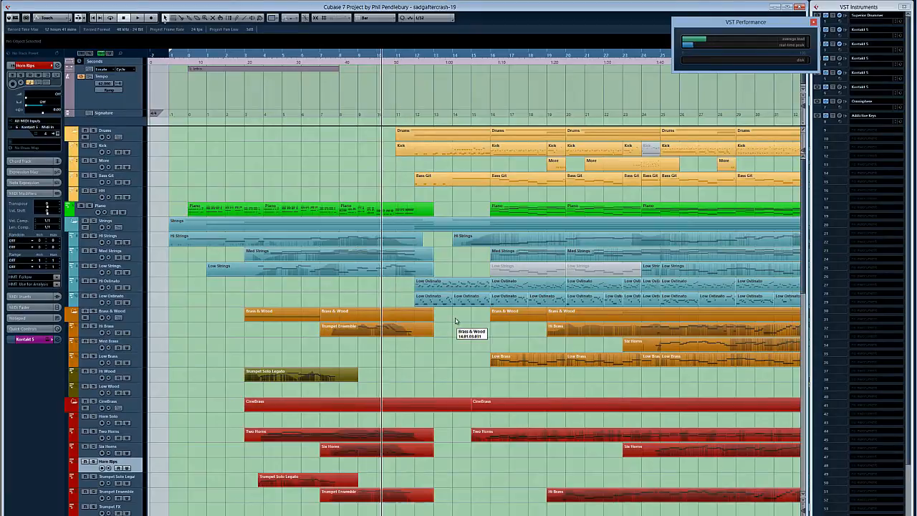
{"action": "key", "text": "space"}
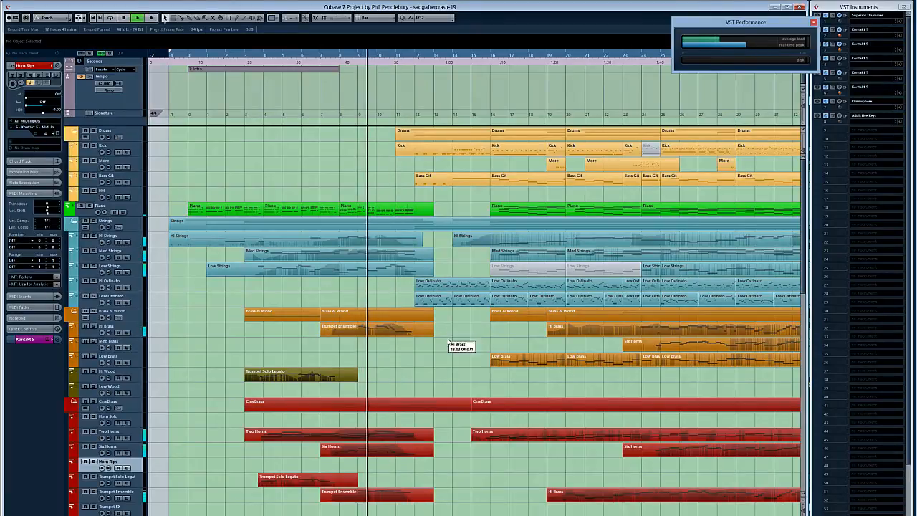
{"action": "scroll", "coordinate": [448, 342], "scroll_direction": "down", "scroll_amount": 5}
{"action": "scroll", "coordinate": [448, 342], "scroll_direction": "down", "scroll_amount": 3}
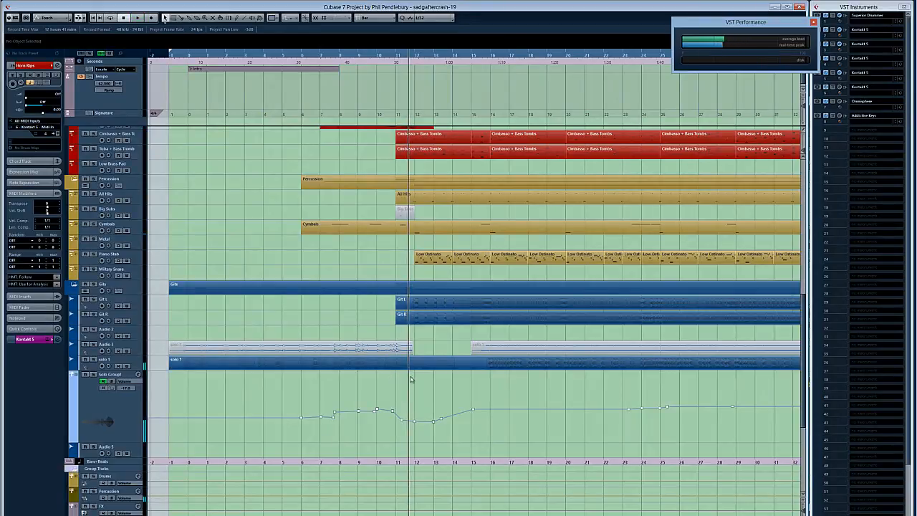
Open the MixConsole and inspect the Guitar Rig 5 insert on the solo 1 channel, closing the plug-in when done
{"action": "key", "text": "F3"}
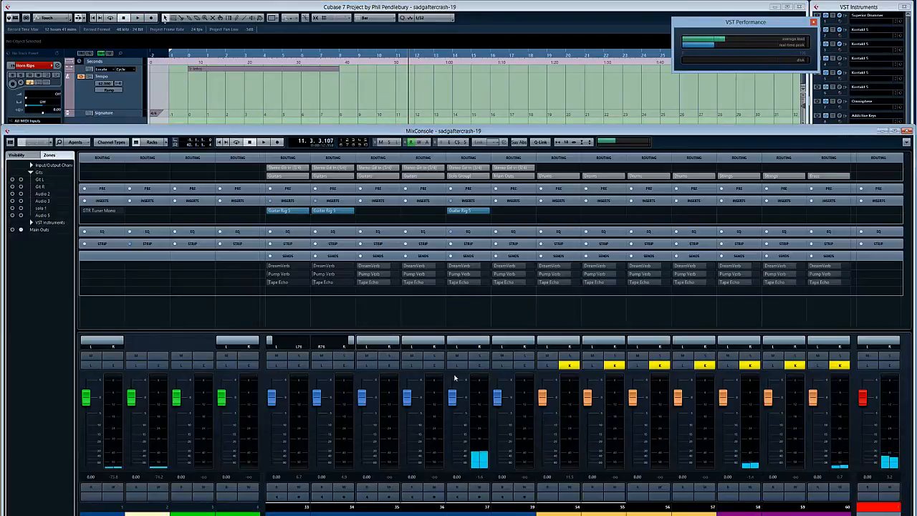
{"action": "left_click", "coordinate": [466, 211]}
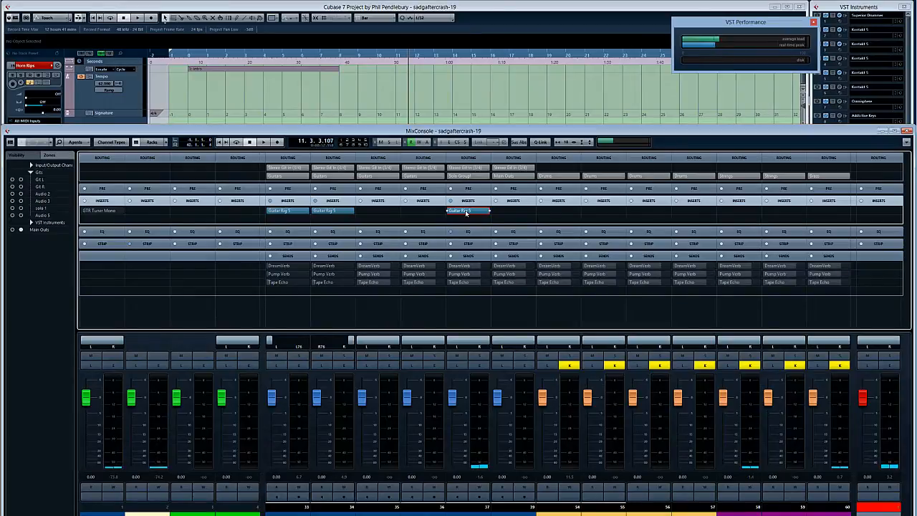
{"action": "left_click", "coordinate": [464, 212]}
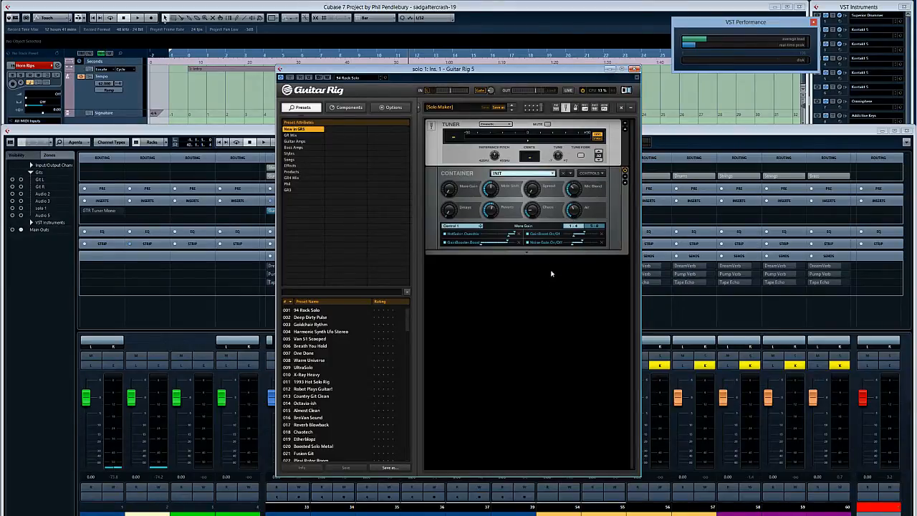
{"action": "left_click", "coordinate": [634, 69]}
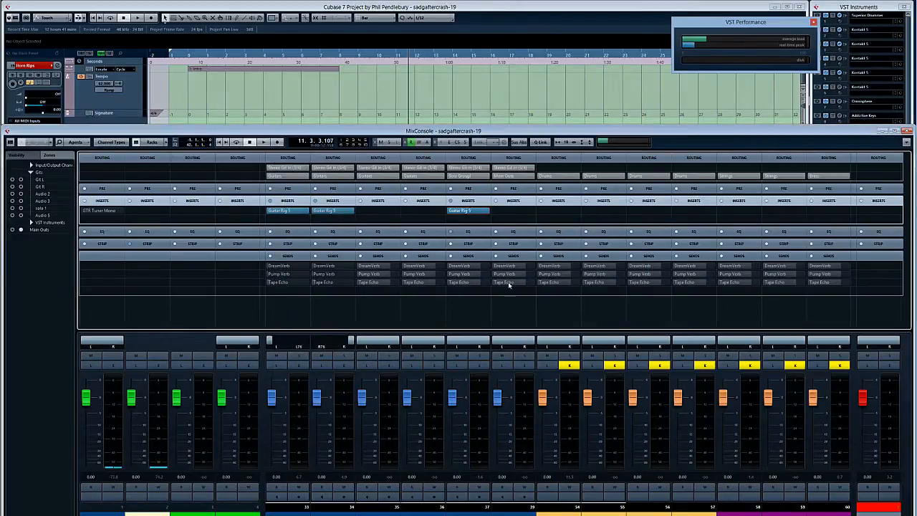
Return to the arrangement and look over its tracks from the Drums folder down to the group tracks
{"action": "left_click", "coordinate": [395, 121]}
{"action": "scroll", "coordinate": [374, 298], "scroll_direction": "up", "scroll_amount": 6}
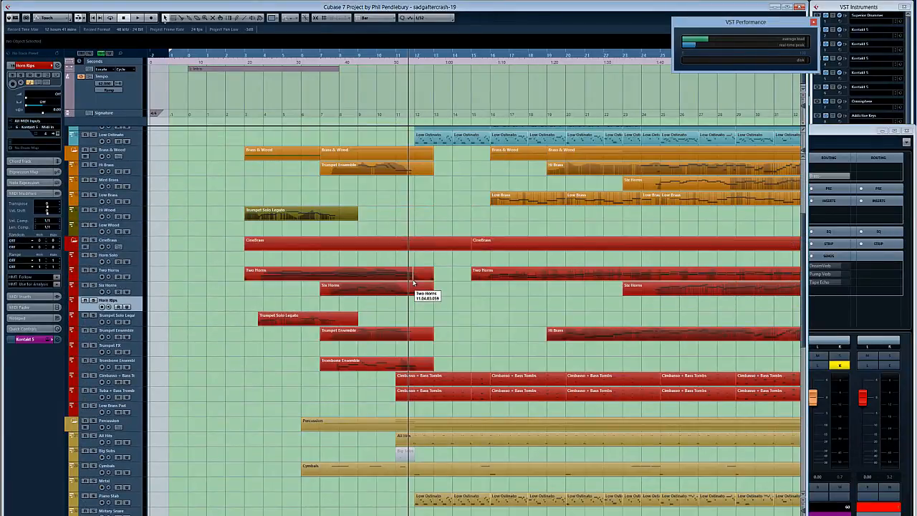
{"action": "scroll", "coordinate": [414, 287], "scroll_direction": "up", "scroll_amount": 5}
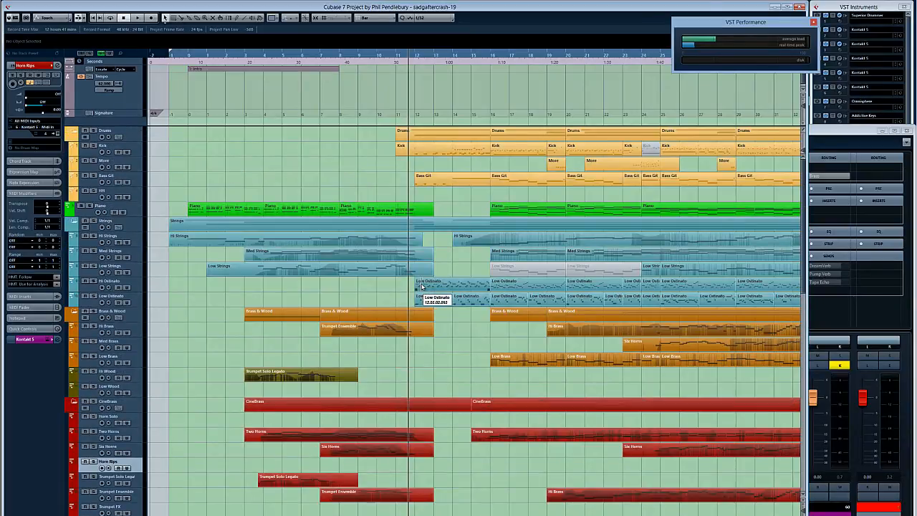
{"action": "scroll", "coordinate": [423, 286], "scroll_direction": "down", "scroll_amount": 5}
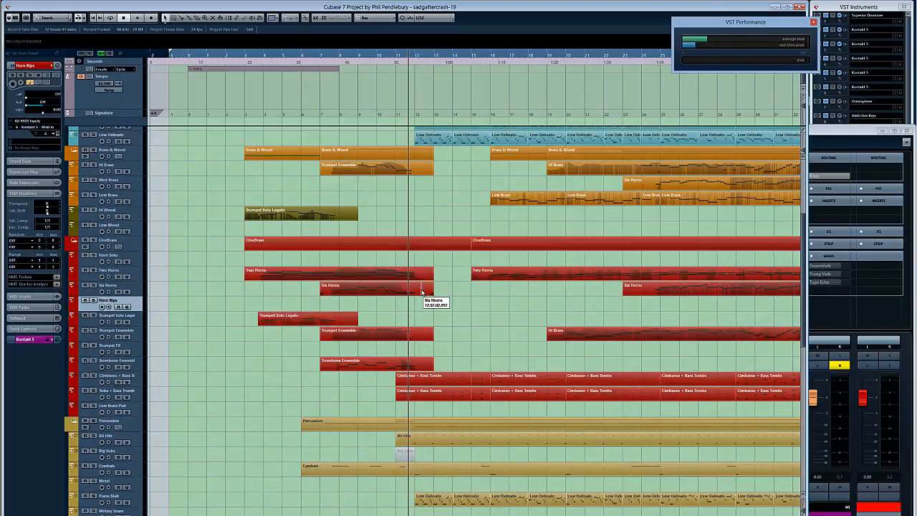
{"action": "scroll", "coordinate": [424, 292], "scroll_direction": "down", "scroll_amount": 10}
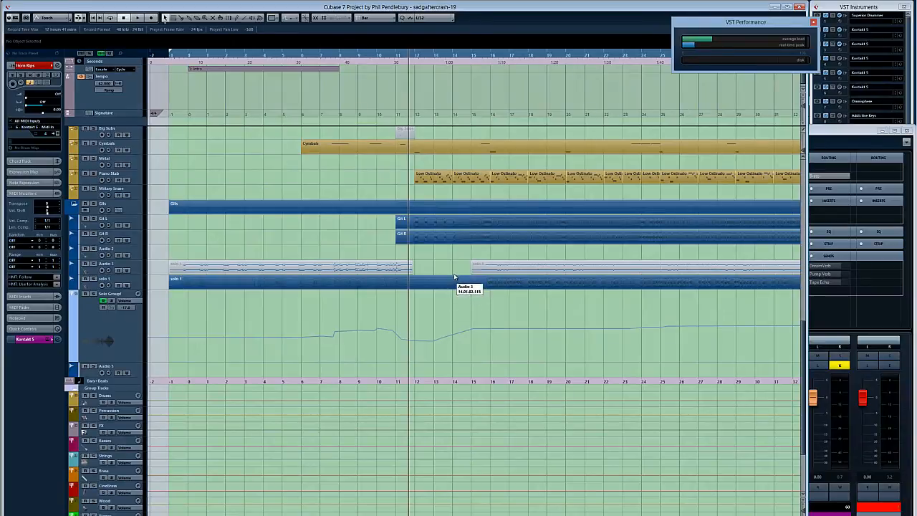
{"action": "scroll", "coordinate": [454, 276], "scroll_direction": "up", "scroll_amount": 5}
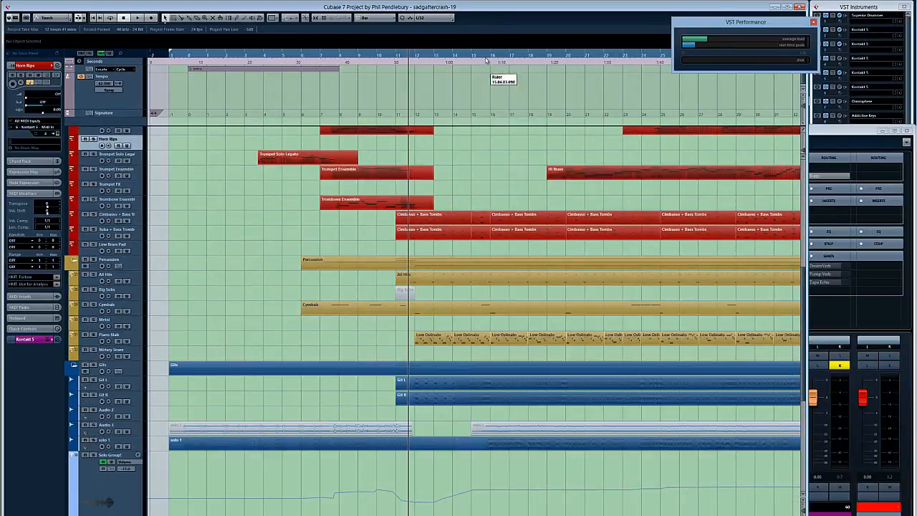
Solo the Kick track, play it from just before bar 16, and inspect its Superior Drummer instrument
{"action": "left_click", "coordinate": [485, 60]}
{"action": "scroll", "coordinate": [432, 274], "scroll_direction": "up", "scroll_amount": 10}
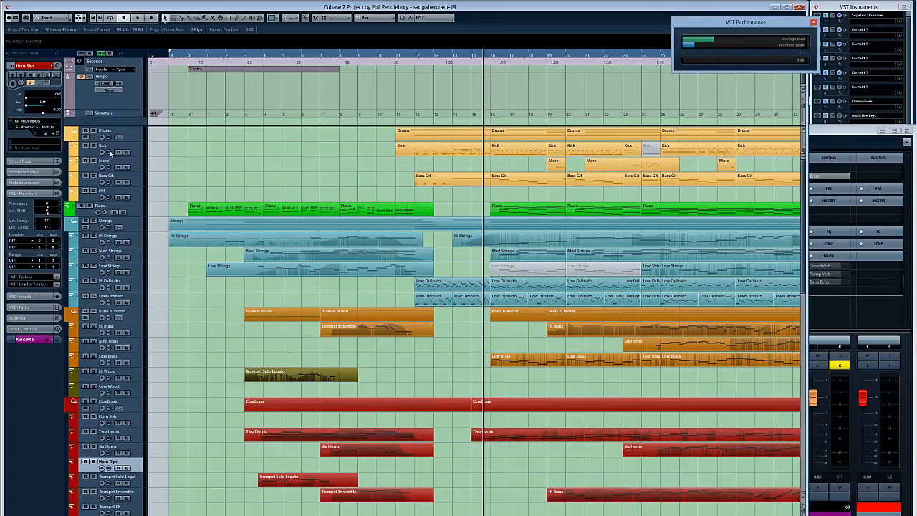
{"action": "left_click", "coordinate": [93, 145]}
{"action": "key", "text": "space"}
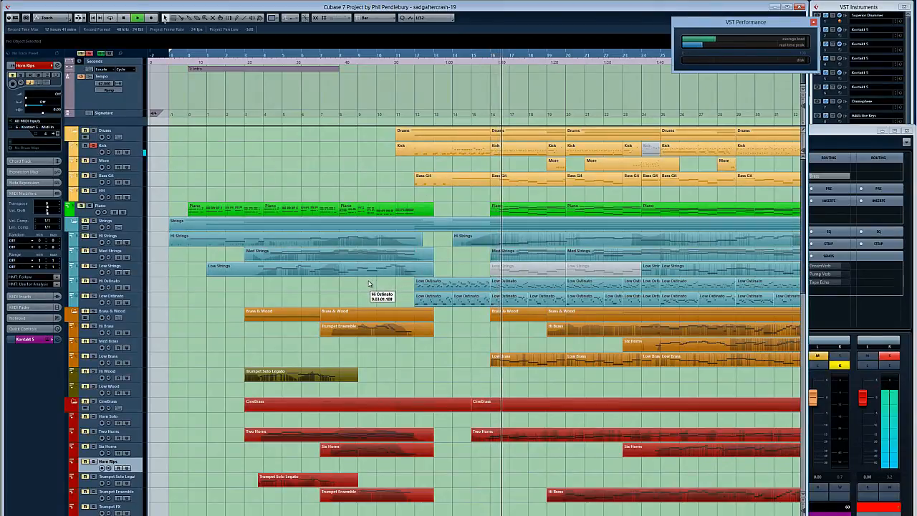
{"action": "left_click", "coordinate": [840, 18]}
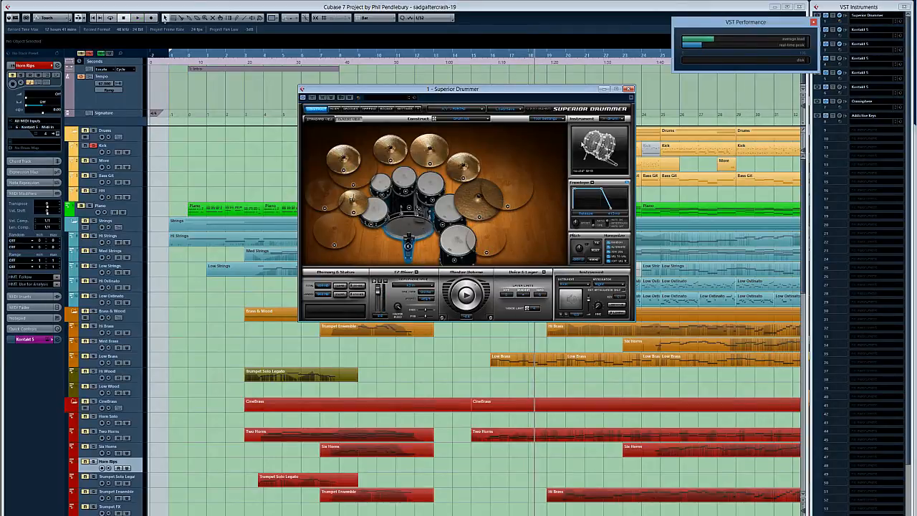
{"action": "left_click", "coordinate": [628, 89]}
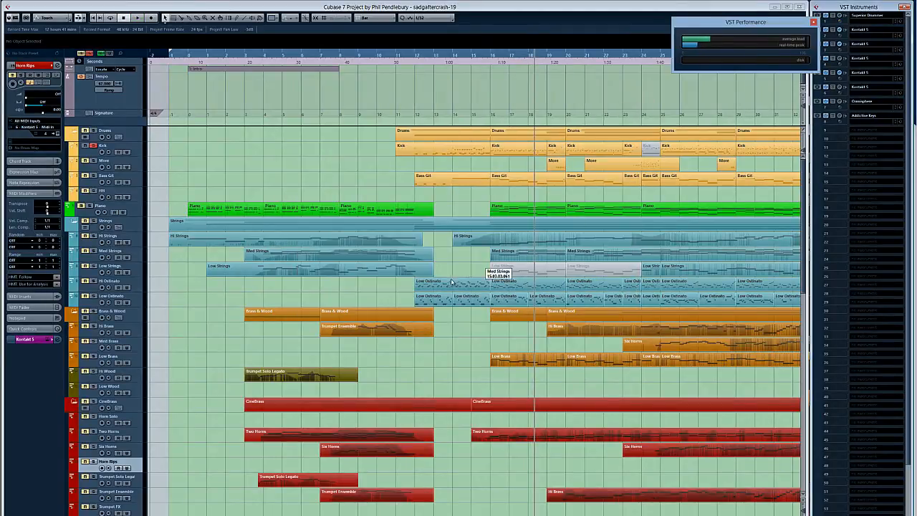
Add the solo 1 guitar track to the solos and play again from just before bar 16
{"action": "scroll", "coordinate": [419, 307], "scroll_direction": "down", "scroll_amount": 10}
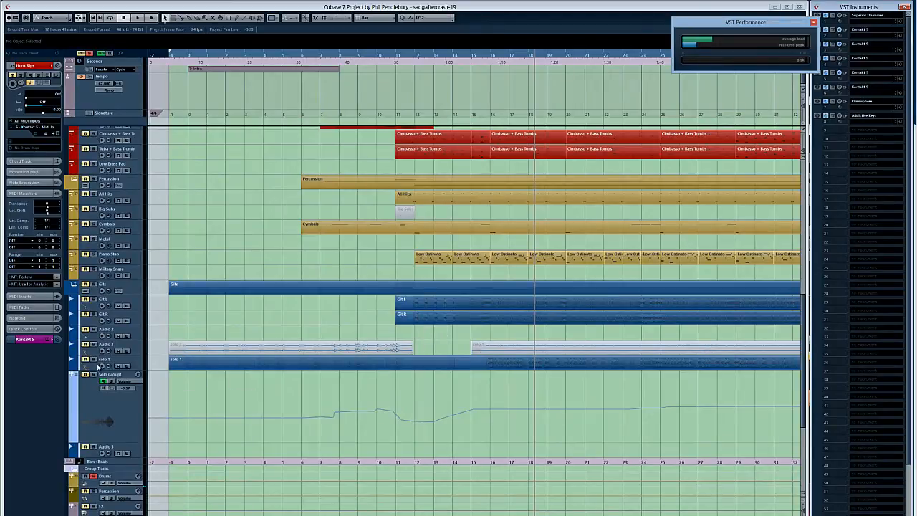
{"action": "left_click", "coordinate": [95, 360]}
{"action": "key", "text": "KP_Subtract"}
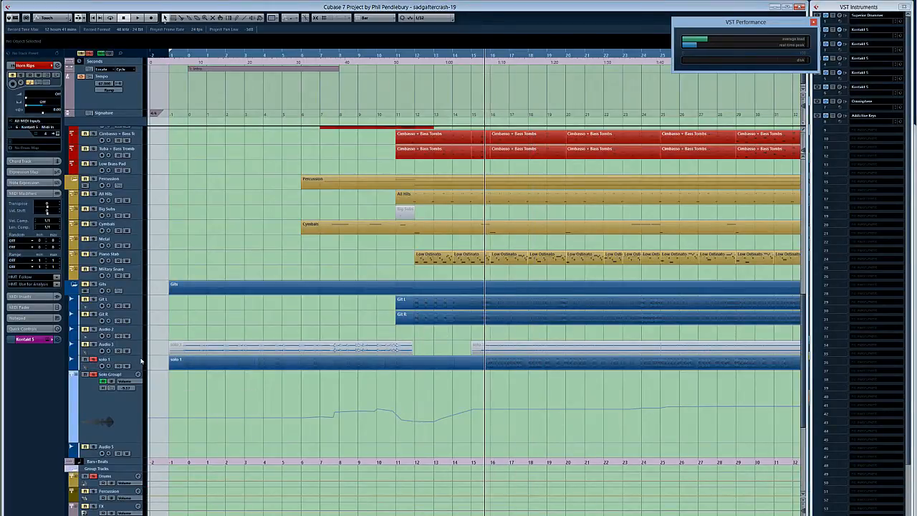
{"action": "key", "text": "space"}
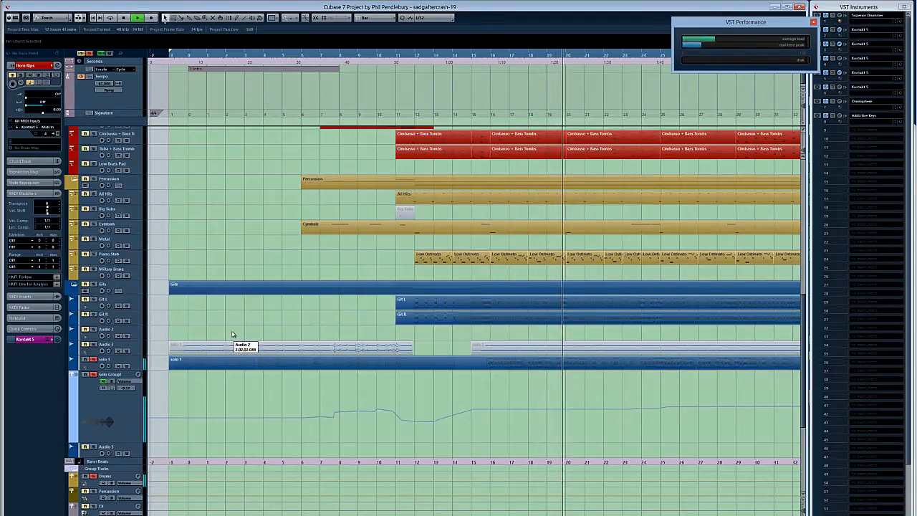
Add the More drum track to the solos during playback and listen on to bar 25, viewing the Solo Group automation
{"action": "scroll", "coordinate": [285, 313], "scroll_direction": "up", "scroll_amount": 10}
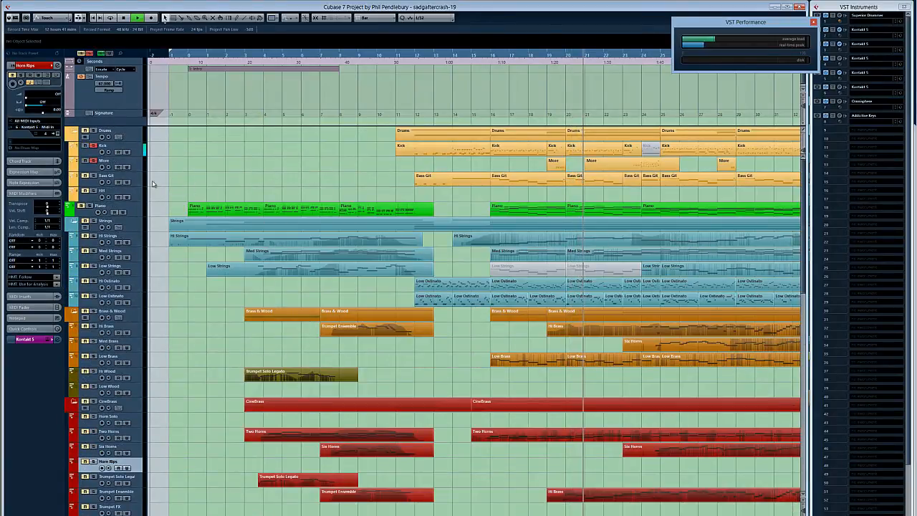
{"action": "scroll", "coordinate": [303, 291], "scroll_direction": "down", "scroll_amount": 3}
{"action": "scroll", "coordinate": [305, 295], "scroll_direction": "down", "scroll_amount": 15}
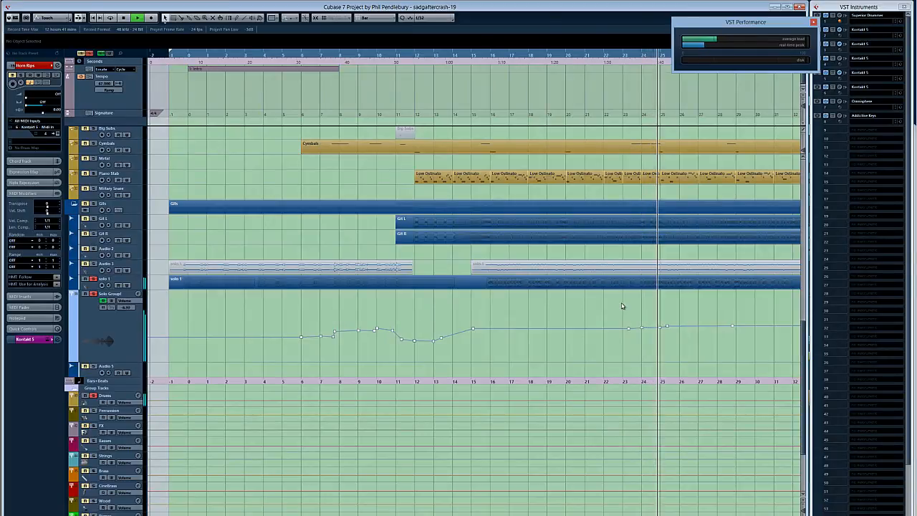
{"action": "key", "text": "space"}
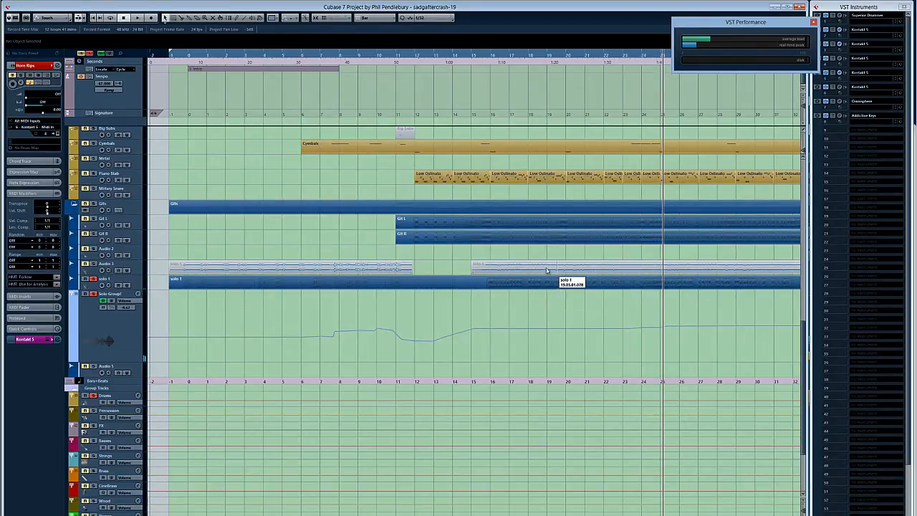
Solo only the Low Ostinato track in the Strings folder and play it from bar 12
{"action": "mouse_move", "coordinate": [420, 294]}
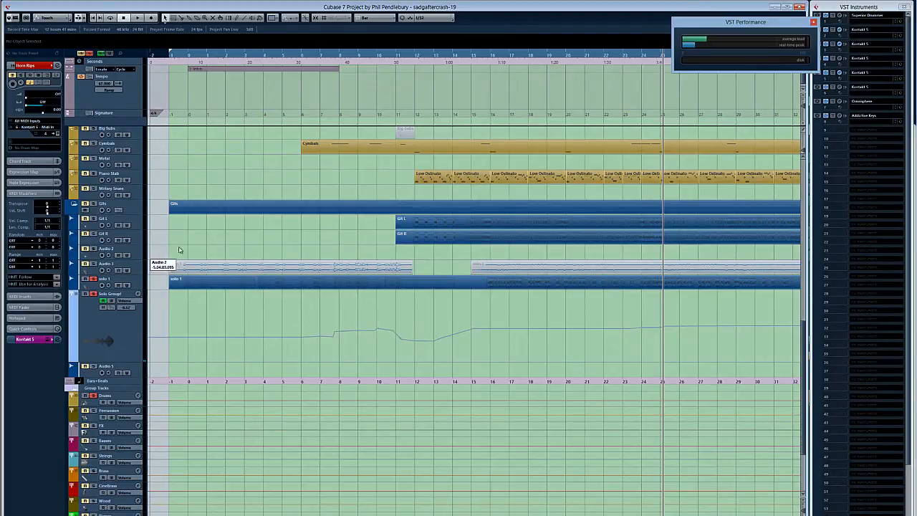
{"action": "scroll", "coordinate": [258, 257], "scroll_direction": "up", "scroll_amount": 8}
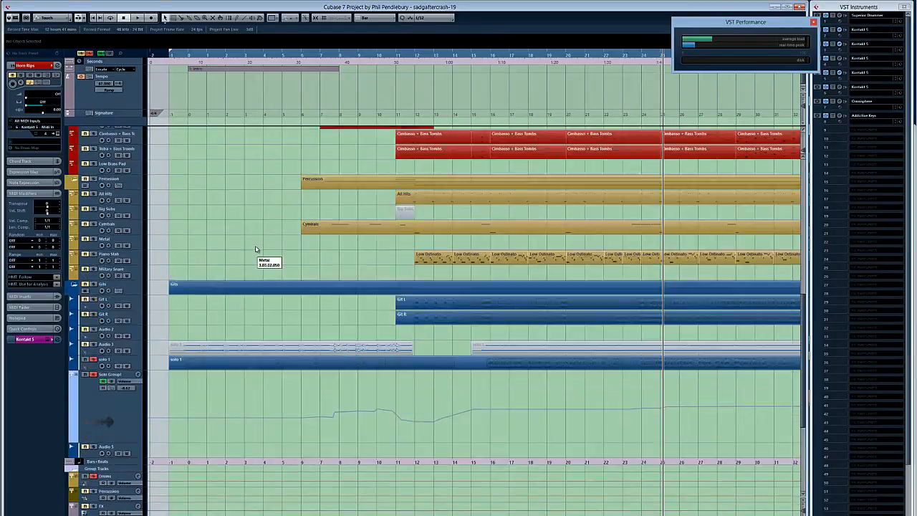
{"action": "scroll", "coordinate": [371, 275], "scroll_direction": "up", "scroll_amount": 4}
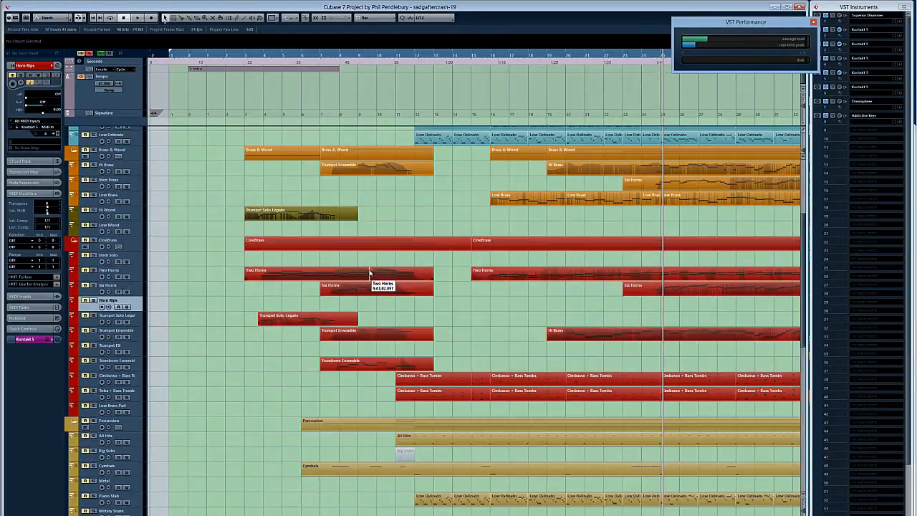
{"action": "scroll", "coordinate": [236, 361], "scroll_direction": "down", "scroll_amount": 4}
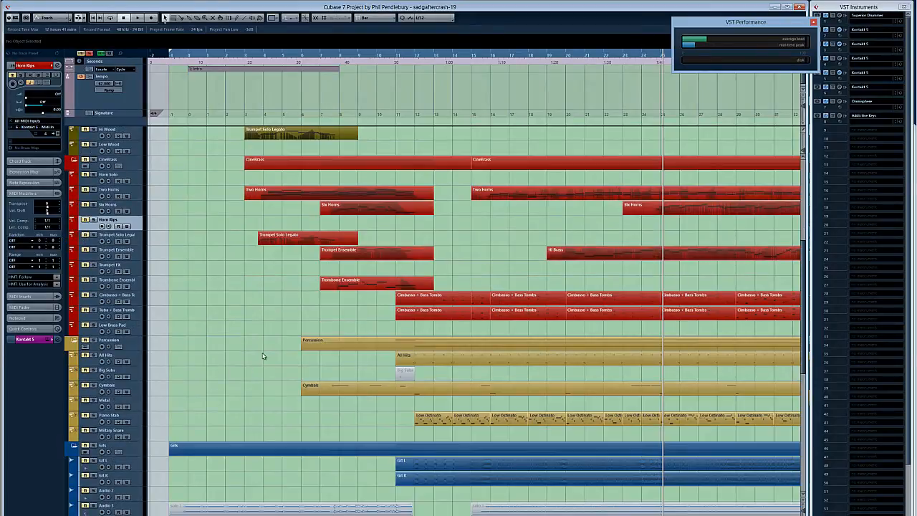
{"action": "scroll", "coordinate": [287, 345], "scroll_direction": "up", "scroll_amount": 8}
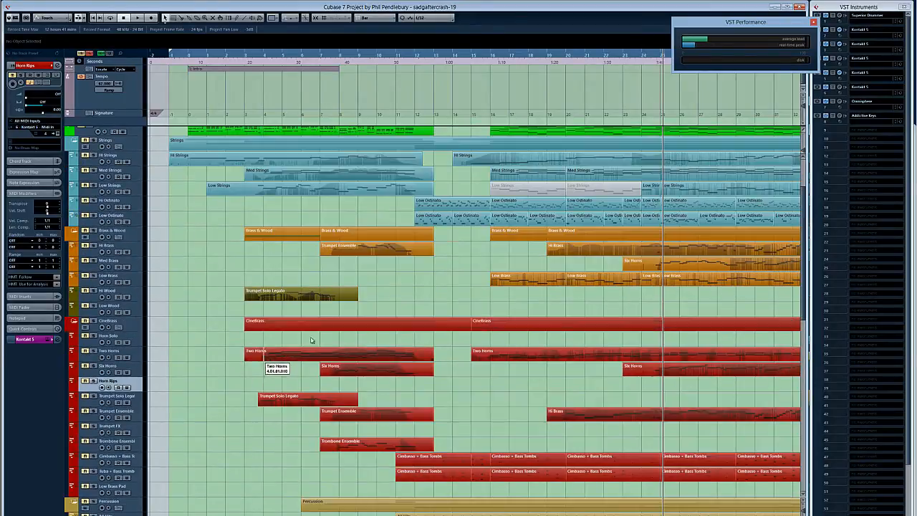
{"action": "left_click", "coordinate": [94, 215]}
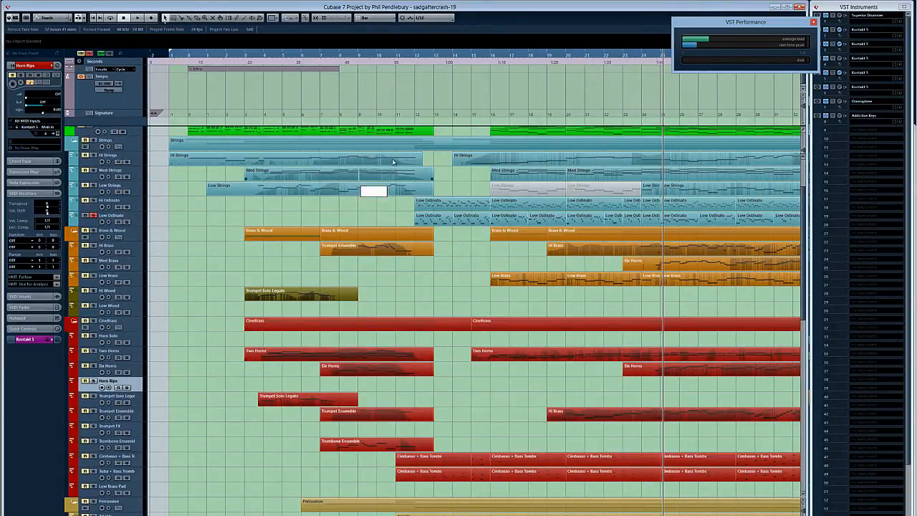
{"action": "left_click", "coordinate": [415, 57]}
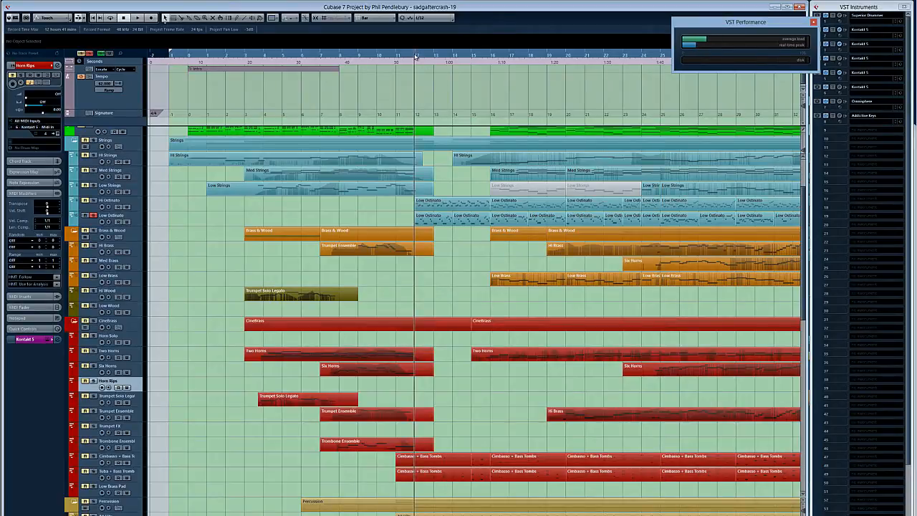
{"action": "scroll", "coordinate": [379, 220], "scroll_direction": "up", "scroll_amount": 3}
{"action": "key", "text": "space"}
Examine the first Low Ostinato part in the Key Editor during playback, stop, and close the editor
{"action": "left_click", "coordinate": [430, 298]}
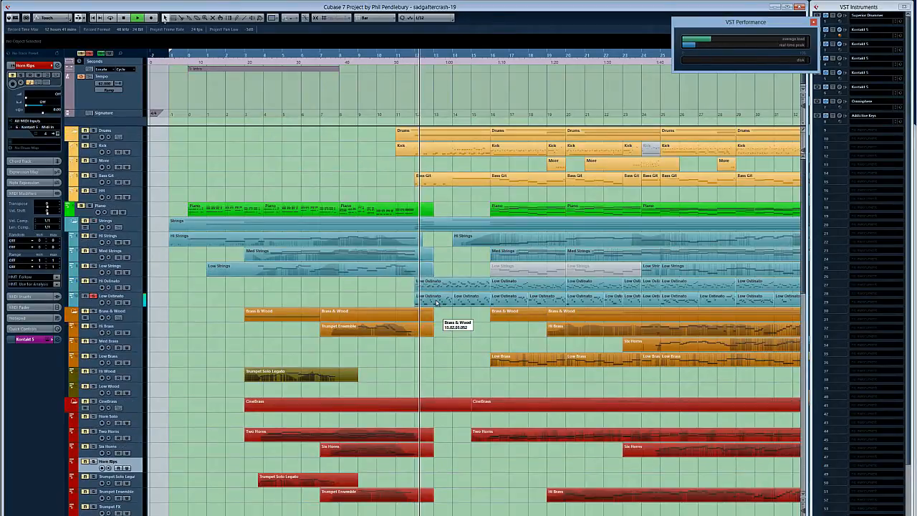
{"action": "double_click", "coordinate": [434, 302]}
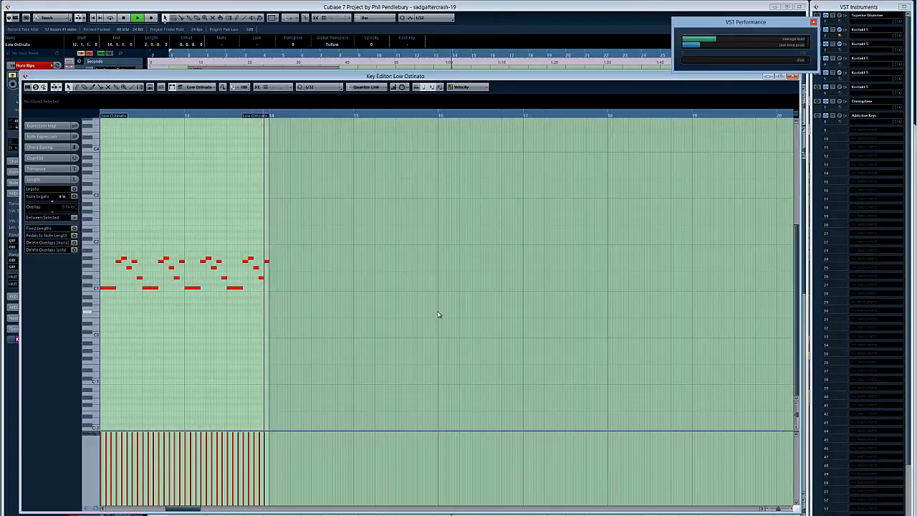
{"action": "key", "text": "space"}
{"action": "key", "text": "Return"}
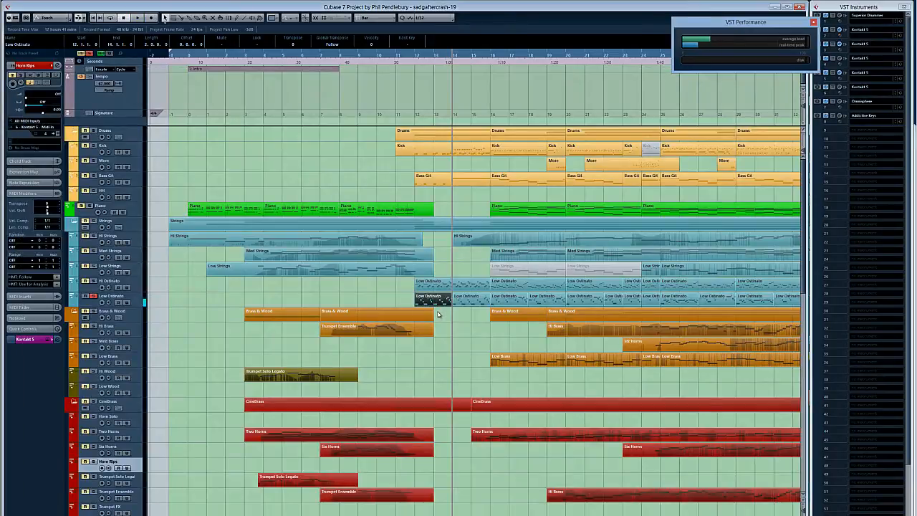
Select the Low Ostinato track and inspect the Strings Lo Ostinatum (Spic) patch in its Kontakt 5 instrument
{"action": "left_click", "coordinate": [136, 300]}
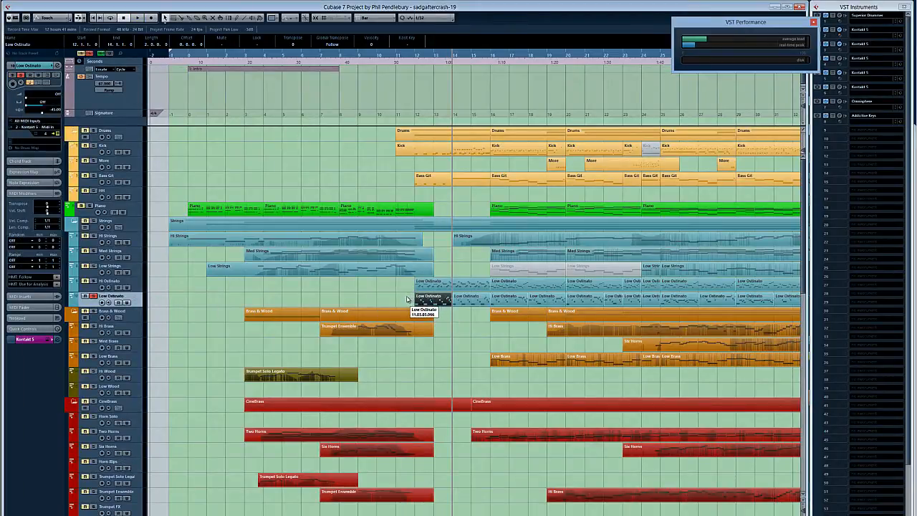
{"action": "left_click", "coordinate": [842, 32]}
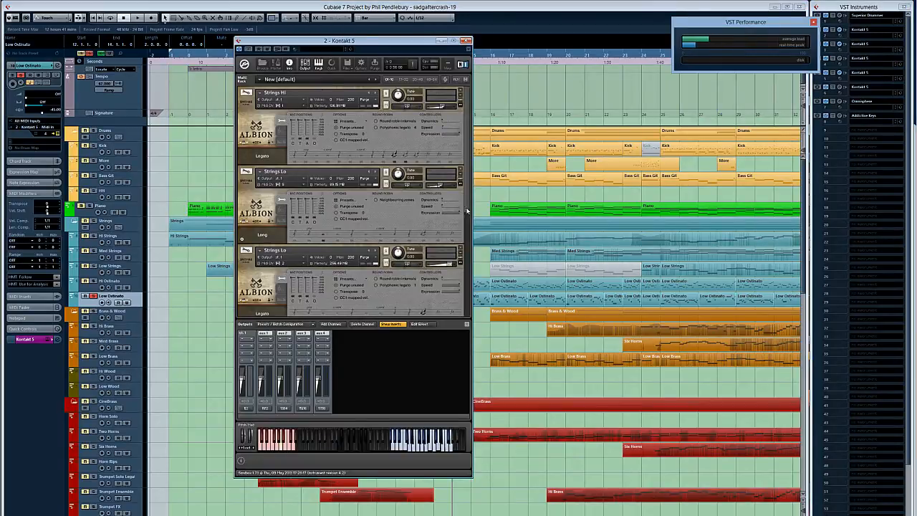
{"action": "left_click_drag", "start_coordinate": [466, 210], "coordinate": [465, 310]}
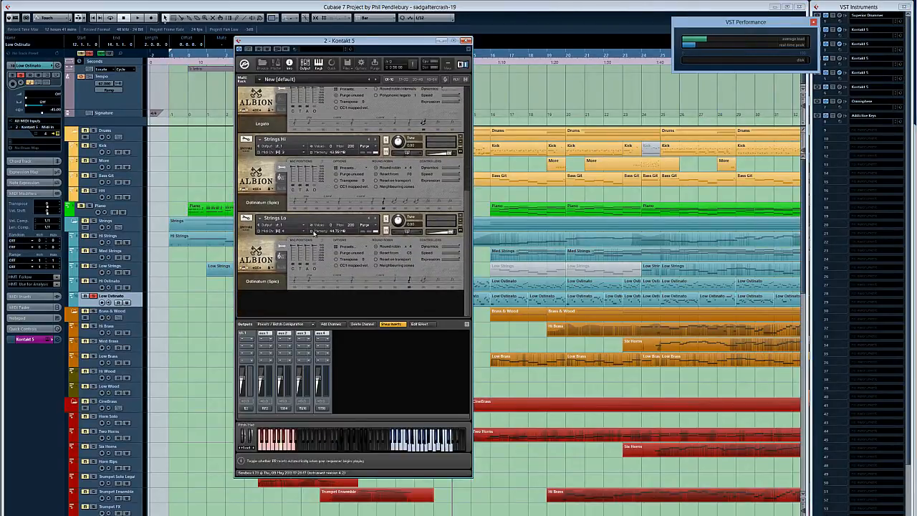
View the Ostinatum settings of the Strings Lo patch in Kontakt 5 and return to the project window
{"action": "left_click", "coordinate": [281, 257]}
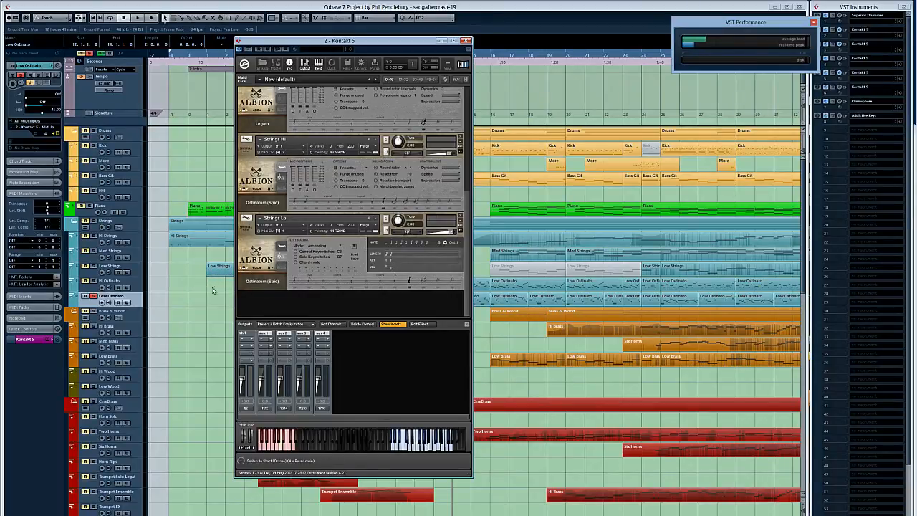
{"action": "left_click", "coordinate": [232, 297]}
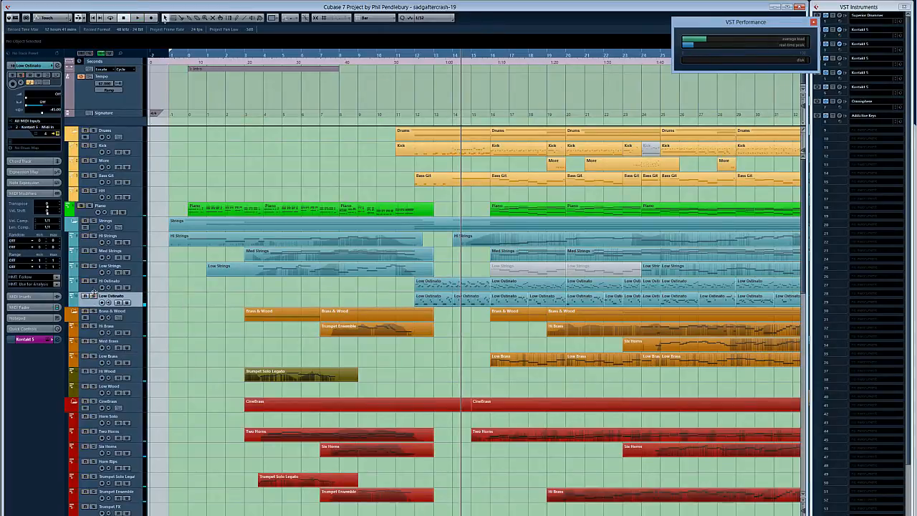
Open the first part on the Hi Ostinato track in the Key Editor, start playback, and close the editor
{"action": "double_click", "coordinate": [440, 290]}
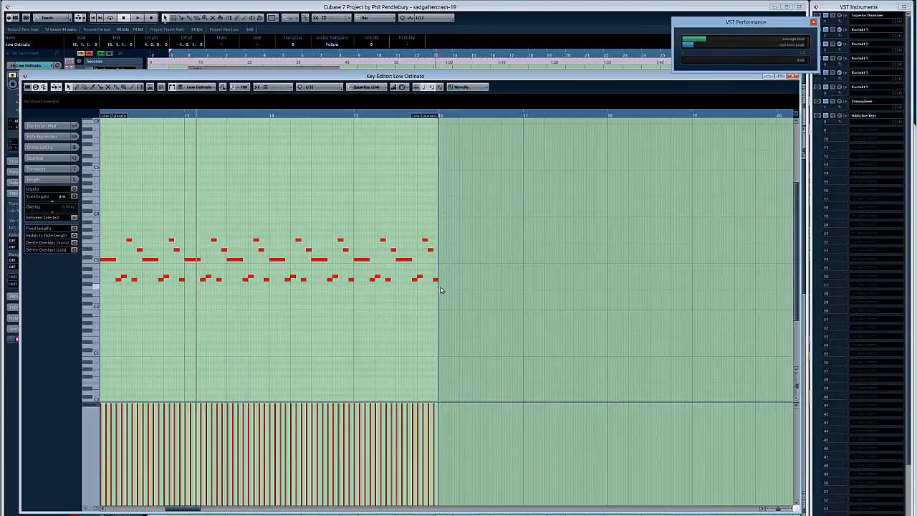
{"action": "key", "text": "space"}
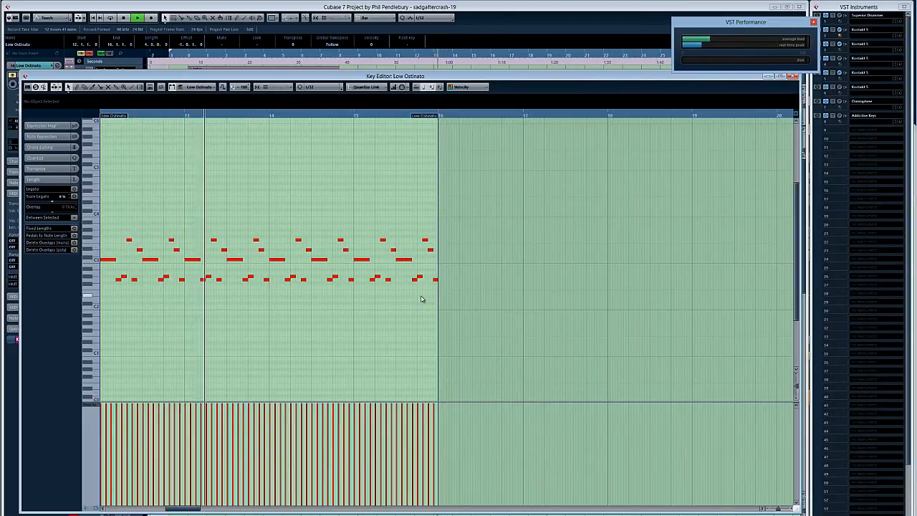
{"action": "key", "text": "Escape"}
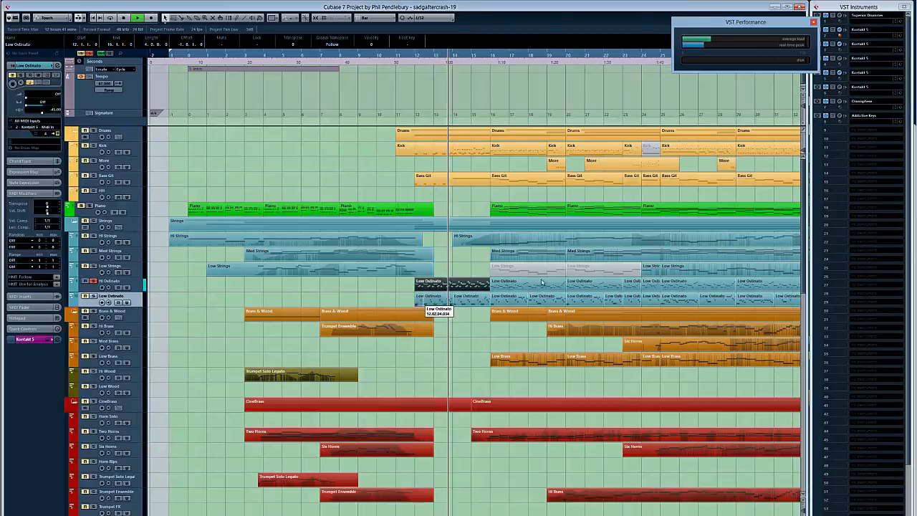
Play the Hi Ostinato track from bar 16, examine its part there in the Key Editor, then stop and close the editor
{"action": "left_click", "coordinate": [496, 56]}
{"action": "key", "text": "space"}
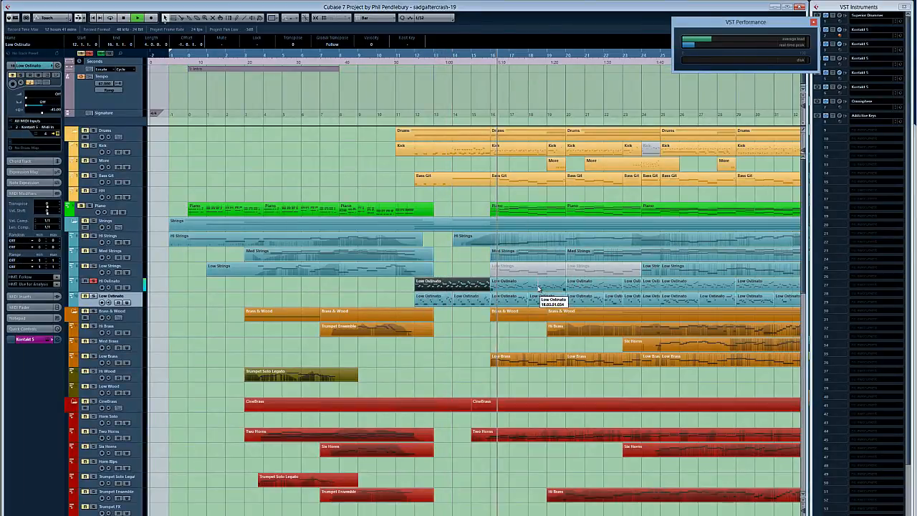
{"action": "left_click", "coordinate": [533, 289]}
{"action": "double_click", "coordinate": [533, 289]}
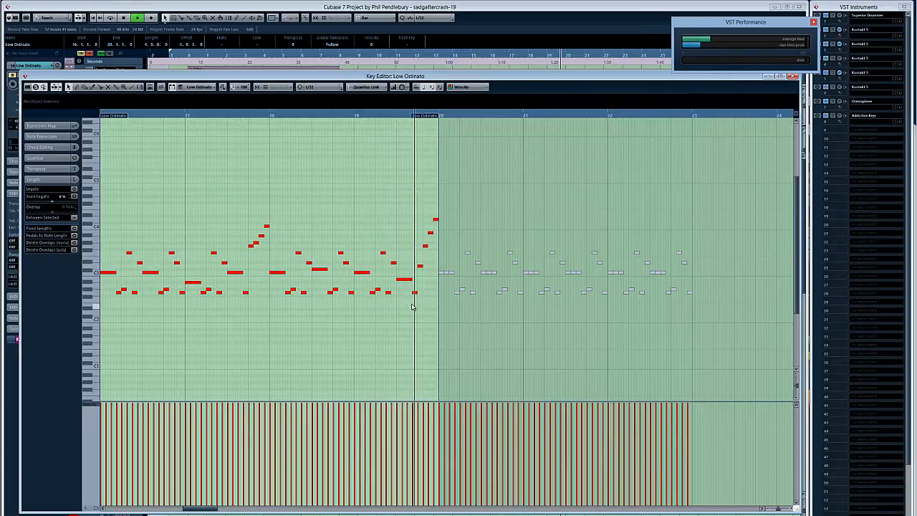
{"action": "key", "text": "Return"}
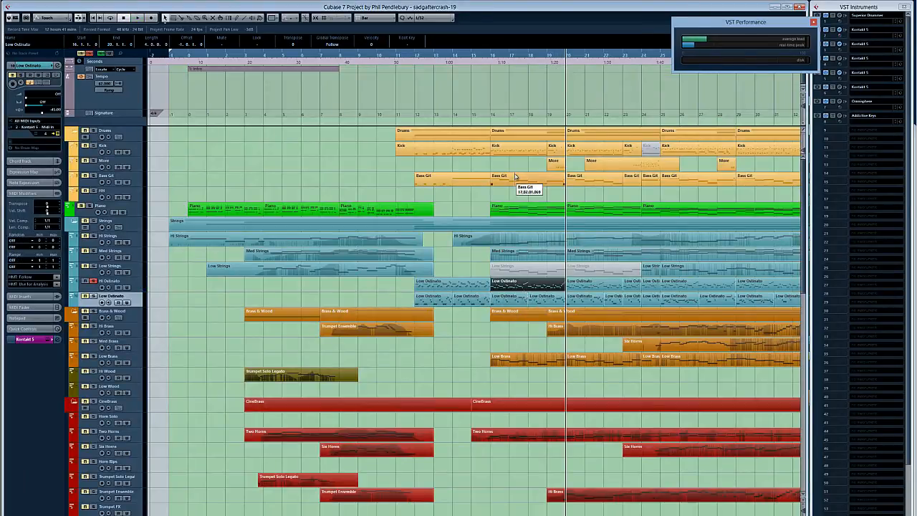
Set the locators around the Drums folder part at bar 16, add the Drums folder to the soloed ostinatos, and play them together
{"action": "left_click_drag", "start_coordinate": [514, 175], "coordinate": [116, 182]}
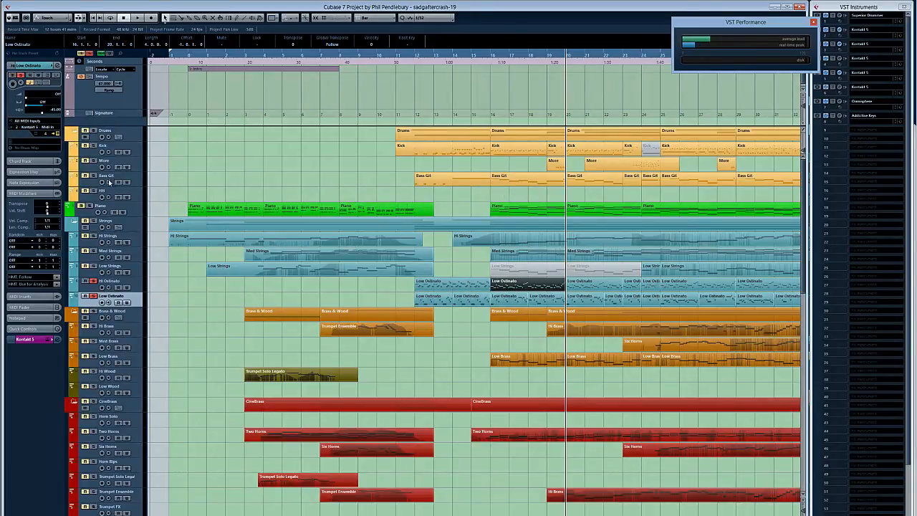
{"action": "left_click", "coordinate": [519, 137]}
{"action": "key", "text": "p"}
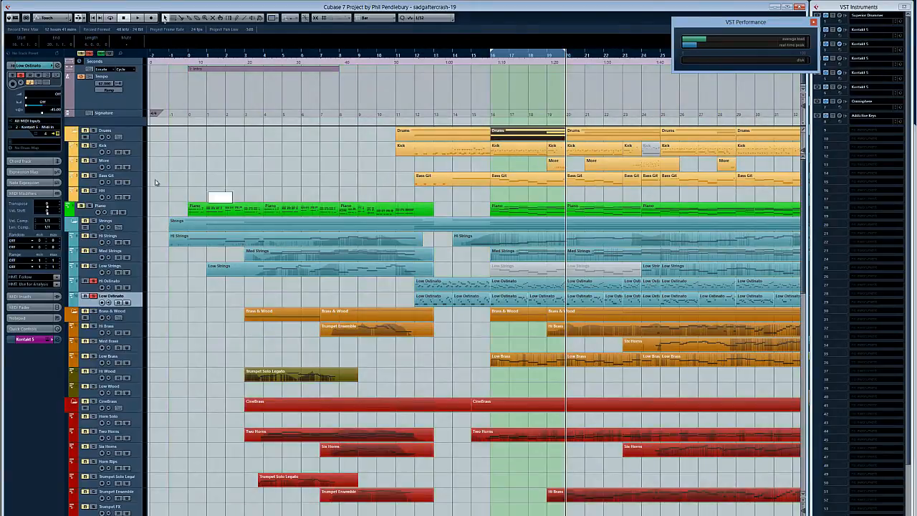
{"action": "key", "text": "space"}
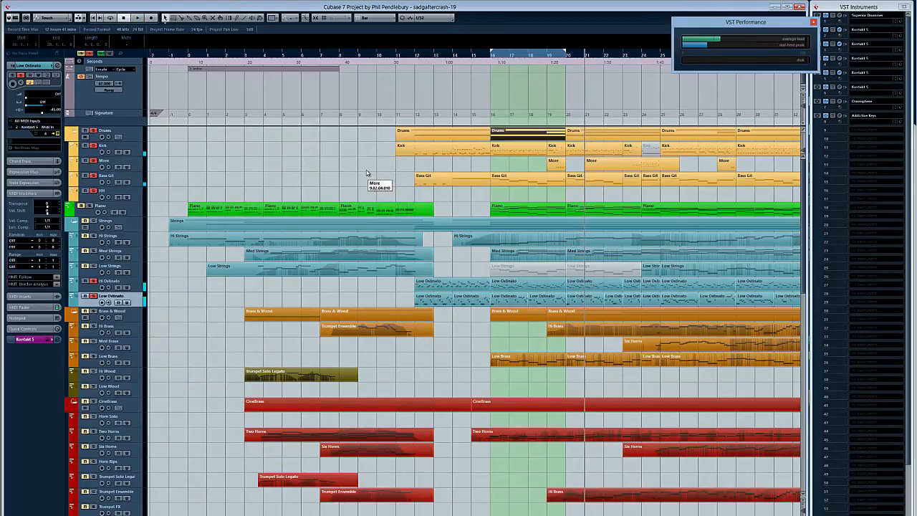
Add the Git L and Git R tracks in the Gits folder to the solos and start playback ahead of bar 16
{"action": "scroll", "coordinate": [380, 182], "scroll_direction": "down", "scroll_amount": 3}
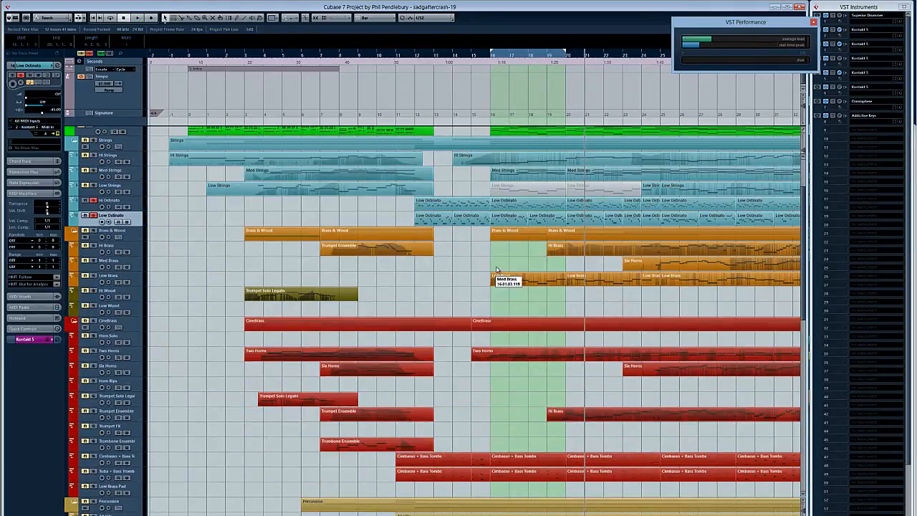
{"action": "scroll", "coordinate": [475, 268], "scroll_direction": "down", "scroll_amount": 6}
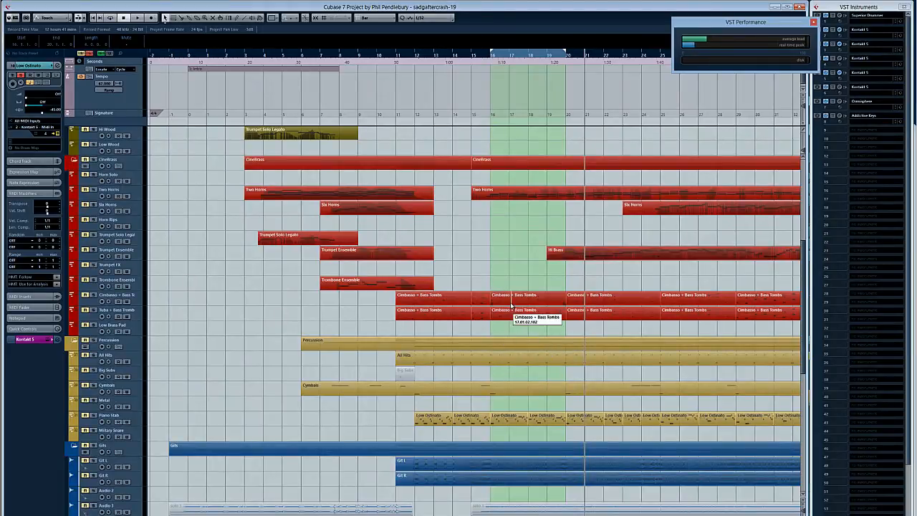
{"action": "scroll", "coordinate": [519, 305], "scroll_direction": "up", "scroll_amount": 3}
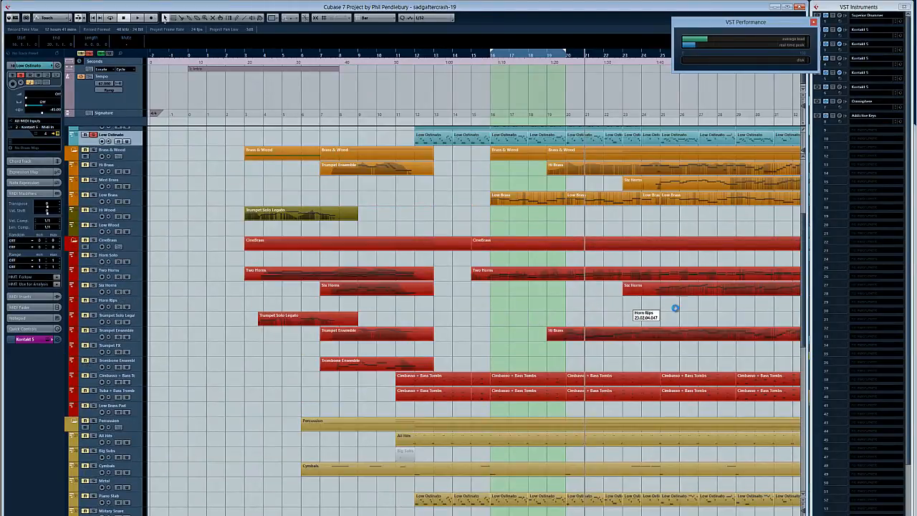
{"action": "scroll", "coordinate": [642, 328], "scroll_direction": "down", "scroll_amount": 3}
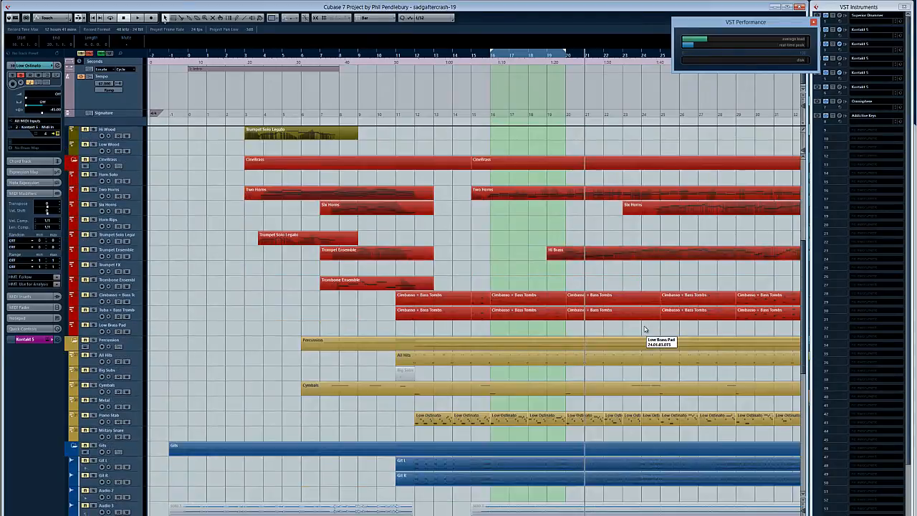
{"action": "scroll", "coordinate": [573, 330], "scroll_direction": "down", "scroll_amount": 3}
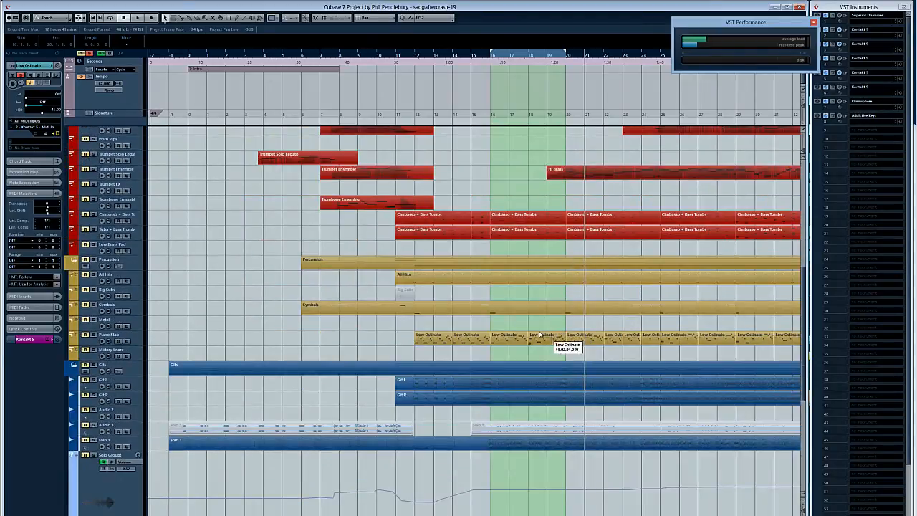
{"action": "scroll", "coordinate": [535, 335], "scroll_direction": "down", "scroll_amount": 3}
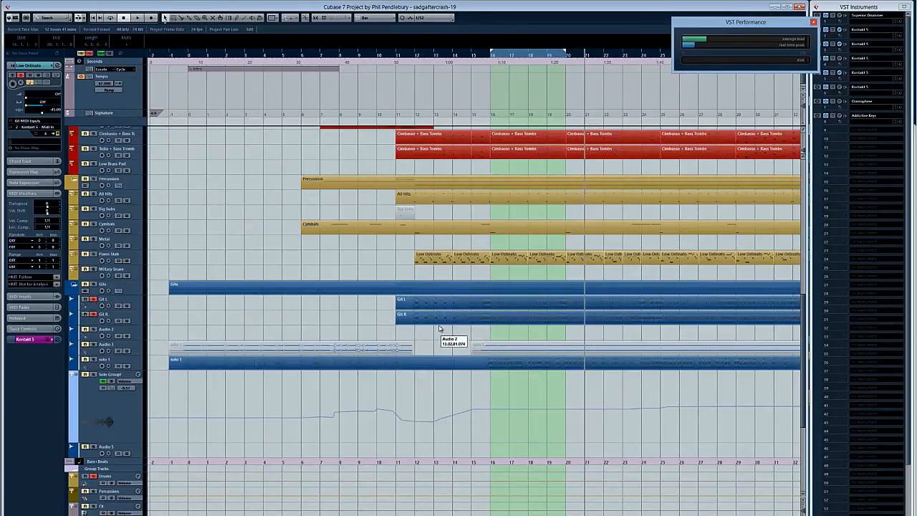
{"action": "key", "text": "space"}
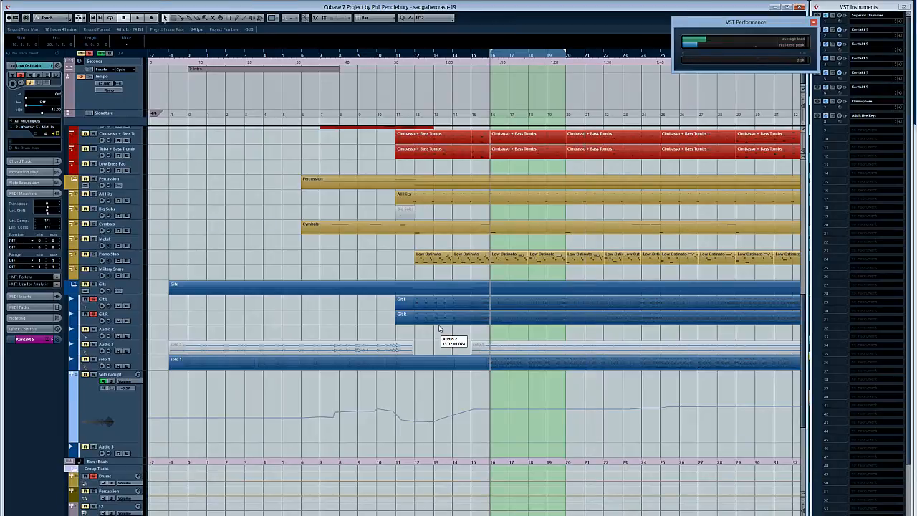
{"action": "key", "text": "space"}
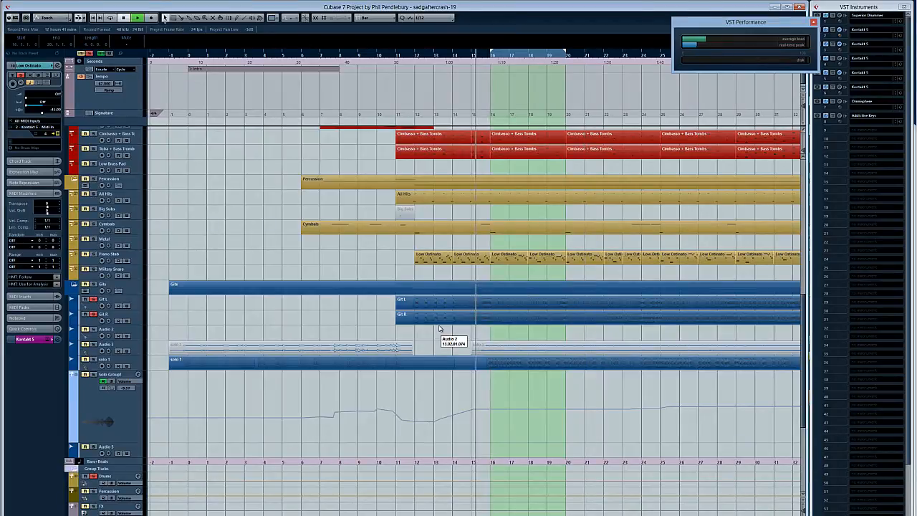
Add the Piano Stab track in the Percussion folder to the solos during playback and turn on cycling between the locators
{"action": "scroll", "coordinate": [401, 287], "scroll_direction": "up", "scroll_amount": 10}
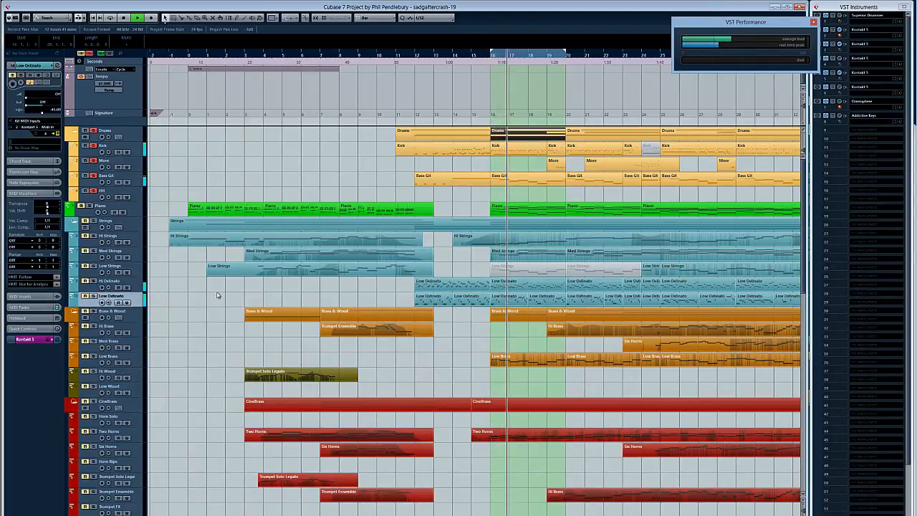
{"action": "scroll", "coordinate": [366, 298], "scroll_direction": "down", "scroll_amount": 10}
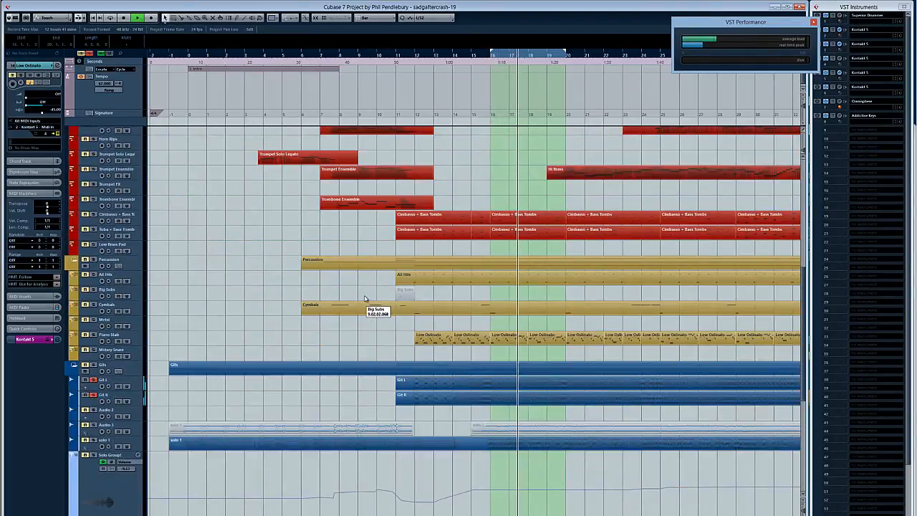
{"action": "left_click", "coordinate": [93, 335]}
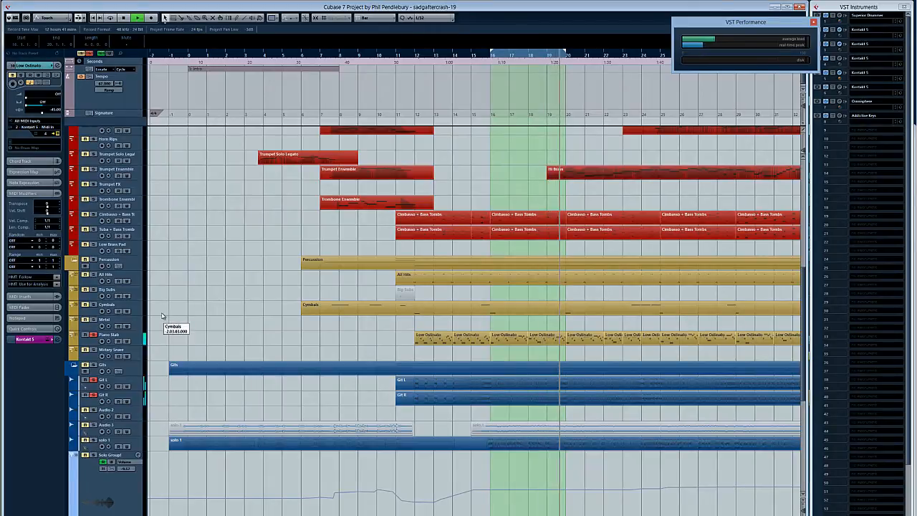
{"action": "key", "text": "KP_Divide"}
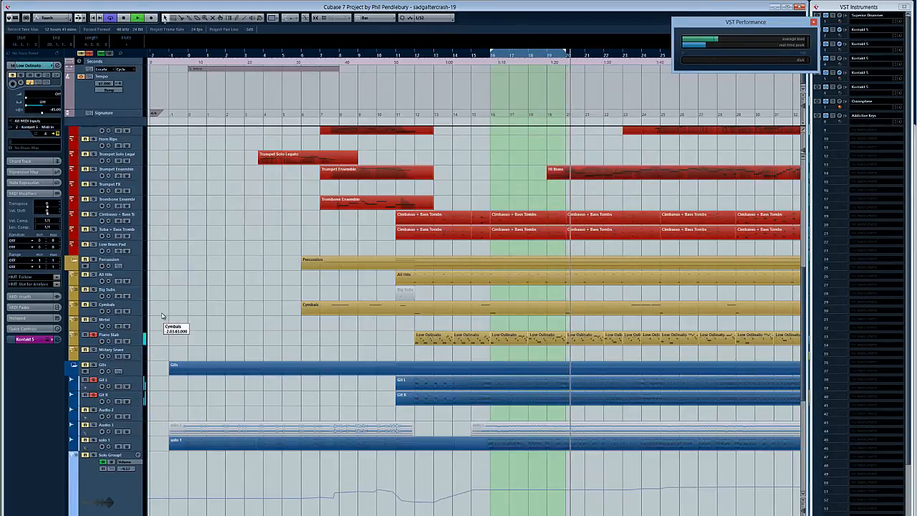
Look over the brass, percussion, guitar and group tracks around the cycled range, stopping playback along the way
{"action": "scroll", "coordinate": [308, 285], "scroll_direction": "up", "scroll_amount": 5}
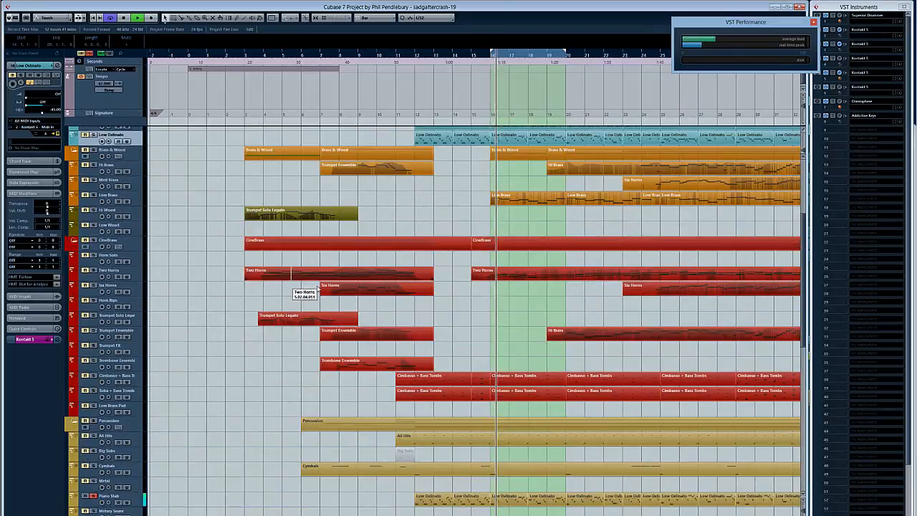
{"action": "scroll", "coordinate": [251, 308], "scroll_direction": "down", "scroll_amount": 10}
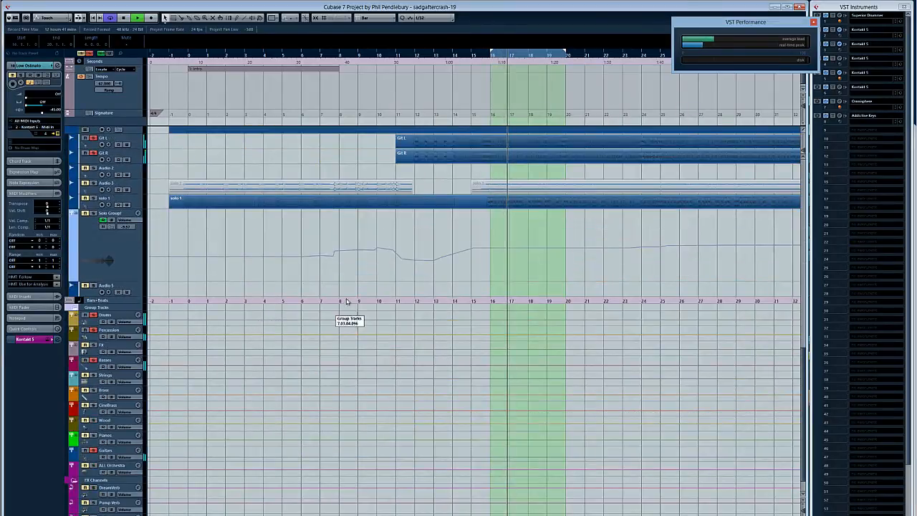
{"action": "scroll", "coordinate": [215, 229], "scroll_direction": "up", "scroll_amount": 5}
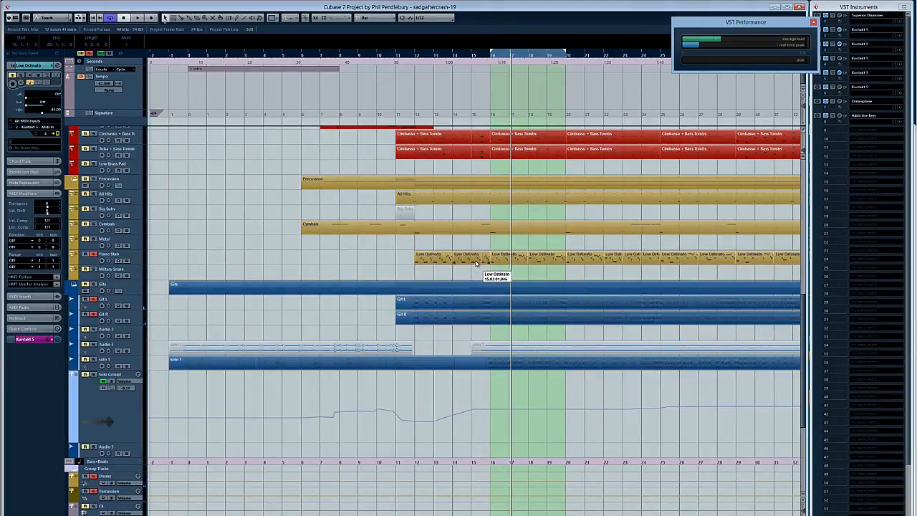
{"action": "scroll", "coordinate": [476, 263], "scroll_direction": "up", "scroll_amount": 8}
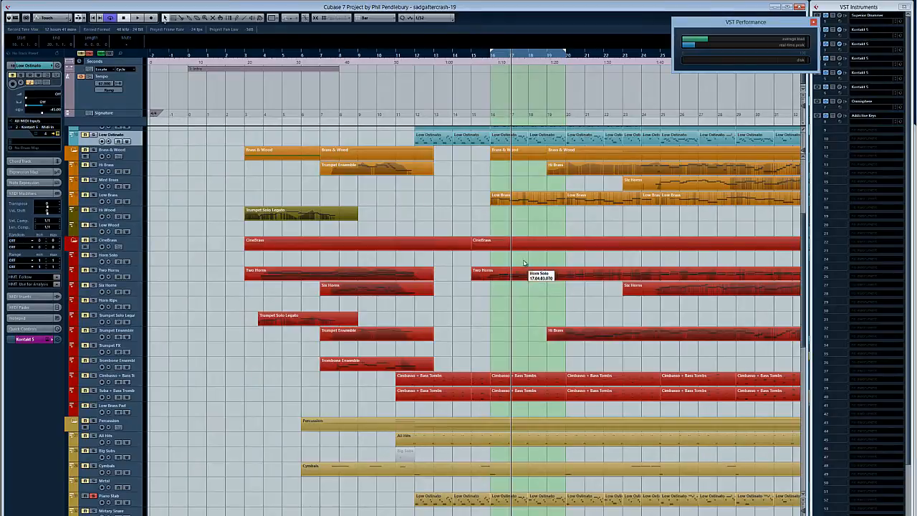
{"action": "scroll", "coordinate": [516, 276], "scroll_direction": "down", "scroll_amount": 3}
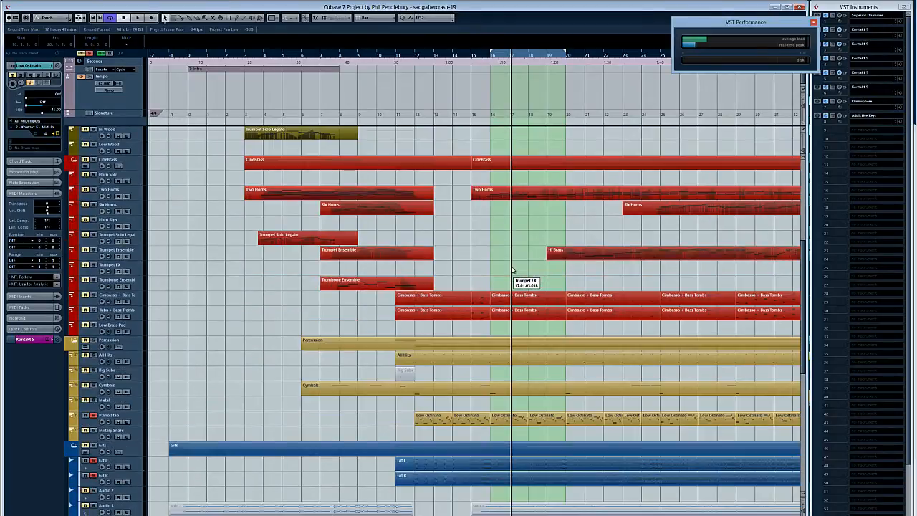
{"action": "scroll", "coordinate": [523, 280], "scroll_direction": "up", "scroll_amount": 3}
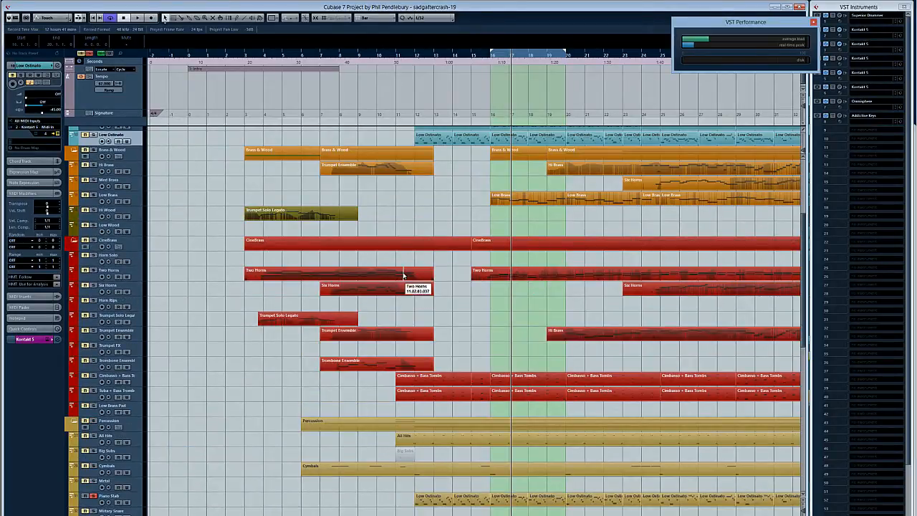
Resume playback, jump ahead to bar 23, listen to the soloed parts up to about bar 26, and stop at the drum tracks
{"action": "key", "text": "space"}
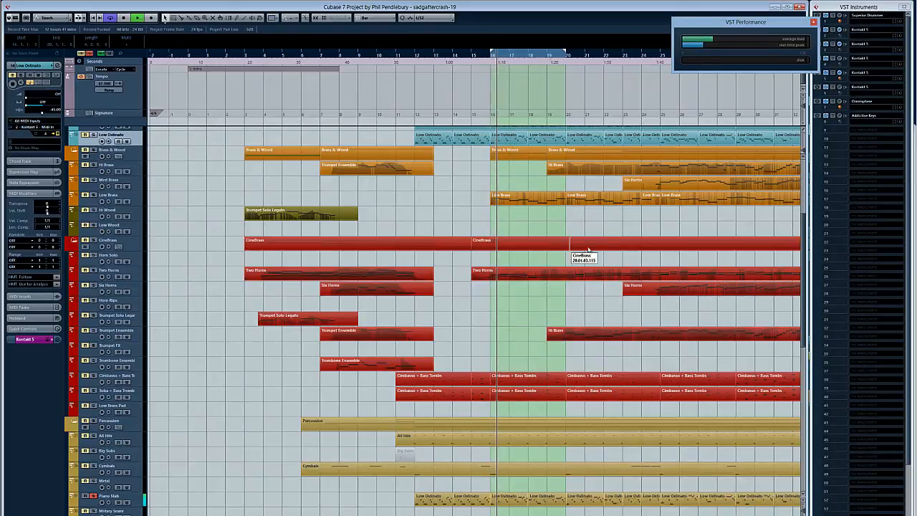
{"action": "scroll", "coordinate": [395, 502], "scroll_direction": "right", "scroll_amount": 3}
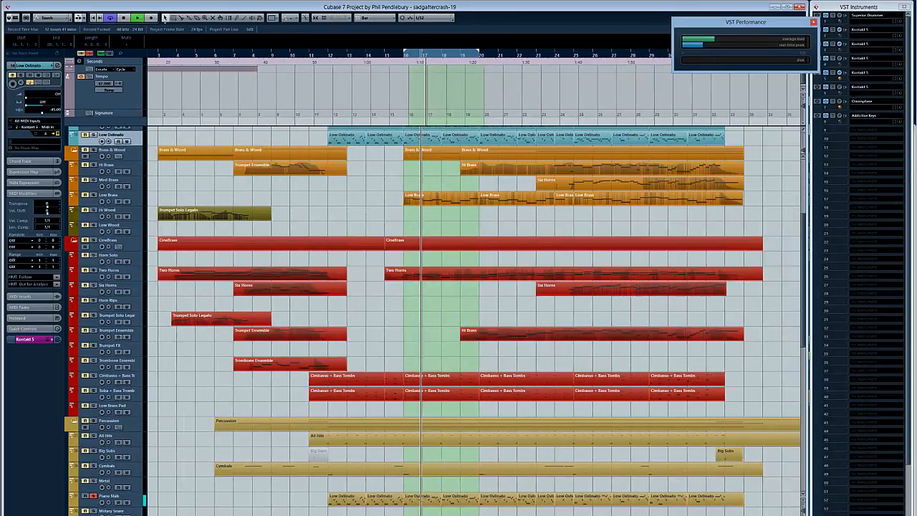
{"action": "scroll", "coordinate": [423, 158], "scroll_direction": "right", "scroll_amount": 4}
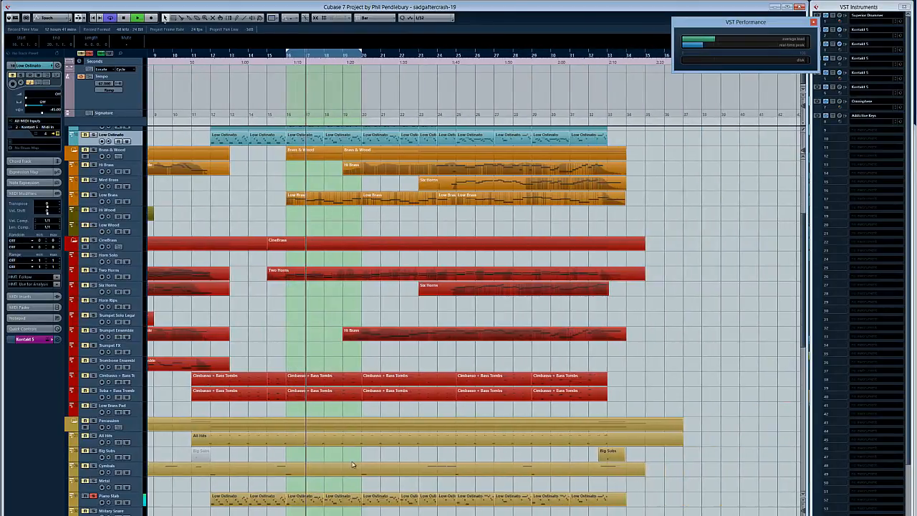
{"action": "left_click", "coordinate": [420, 56]}
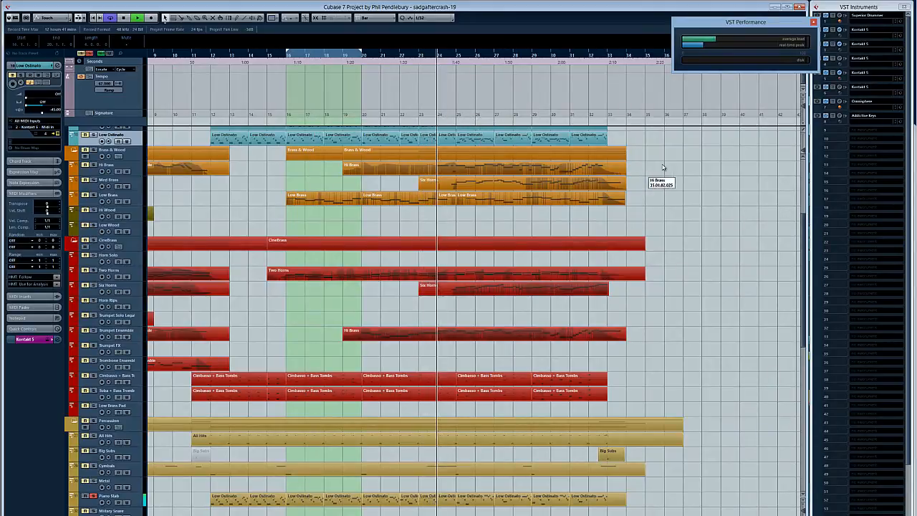
{"action": "scroll", "coordinate": [664, 169], "scroll_direction": "up", "scroll_amount": 5}
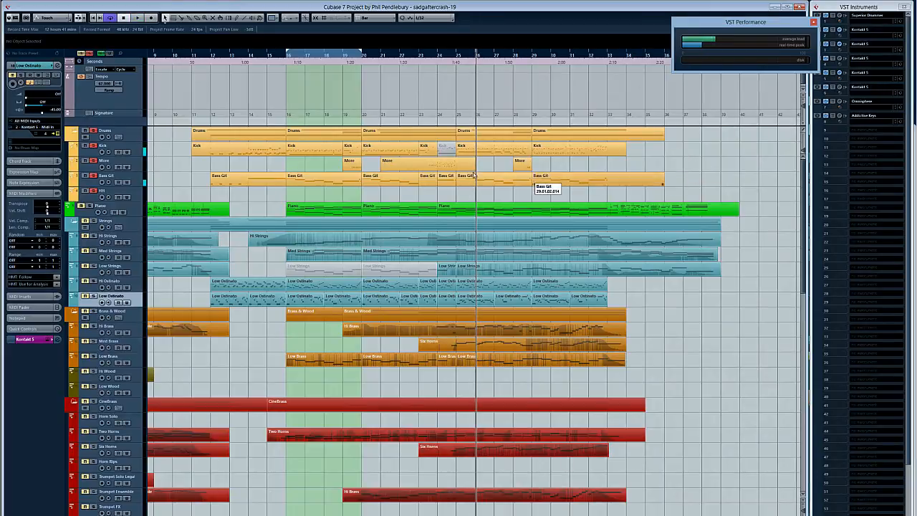
{"action": "left_click", "coordinate": [443, 169]}
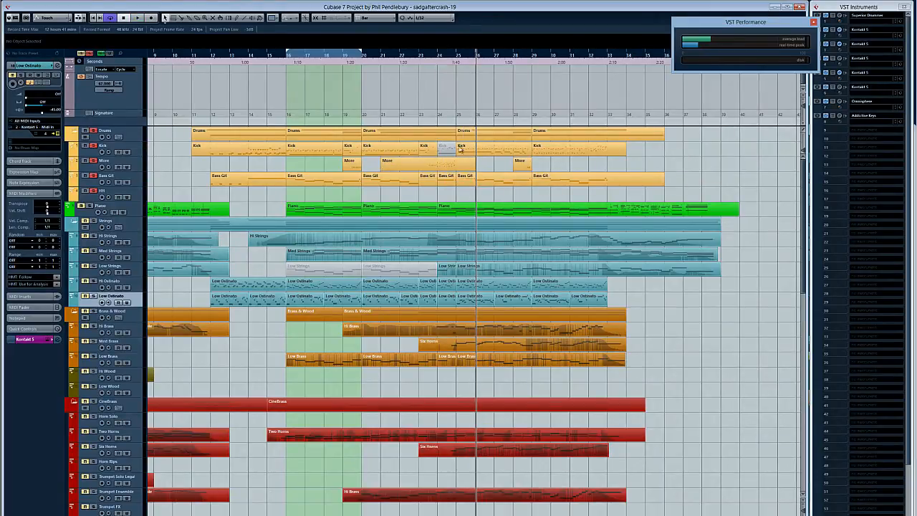
Position playback near bar 24, play the drums' More part starting at bar 21 in the Key Editor, and close the editor
{"action": "left_click", "coordinate": [436, 56]}
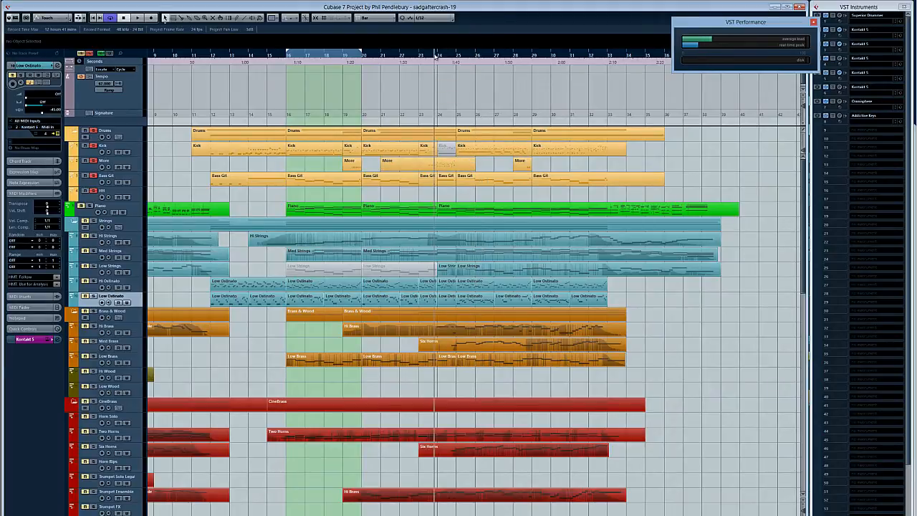
{"action": "double_click", "coordinate": [459, 168]}
{"action": "key", "text": "space"}
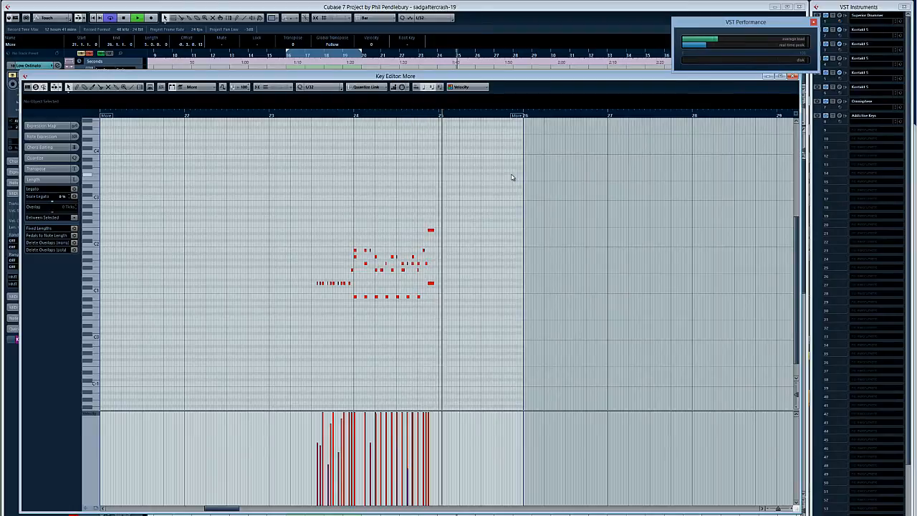
{"action": "key", "text": "Return"}
{"action": "left_click", "coordinate": [499, 193]}
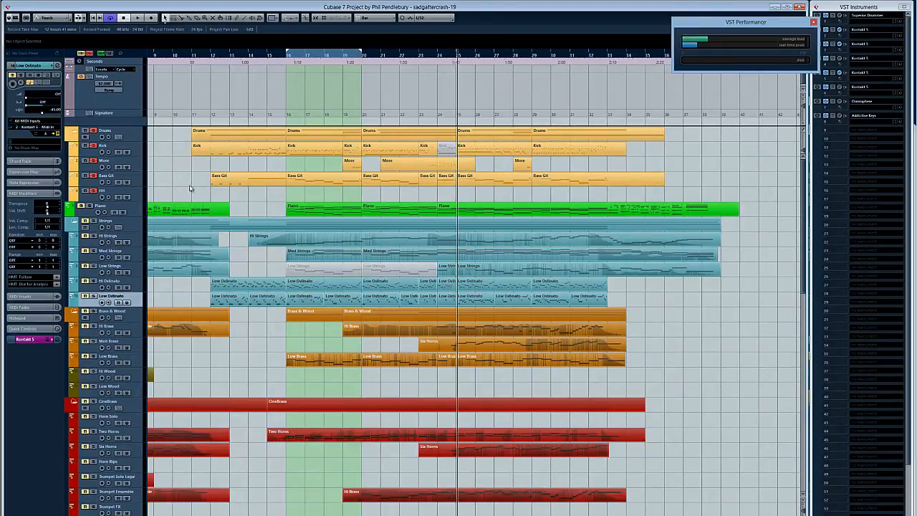
Add the piano and ostinato tracks to the soloed parts around bar 23, and clear all solos
{"action": "scroll", "coordinate": [228, 200], "scroll_direction": "down", "scroll_amount": 3}
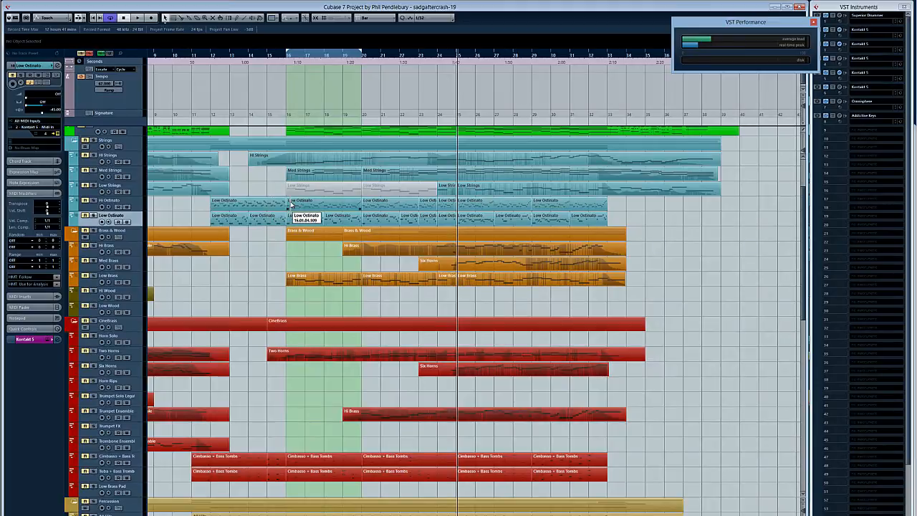
{"action": "scroll", "coordinate": [315, 244], "scroll_direction": "down", "scroll_amount": 6}
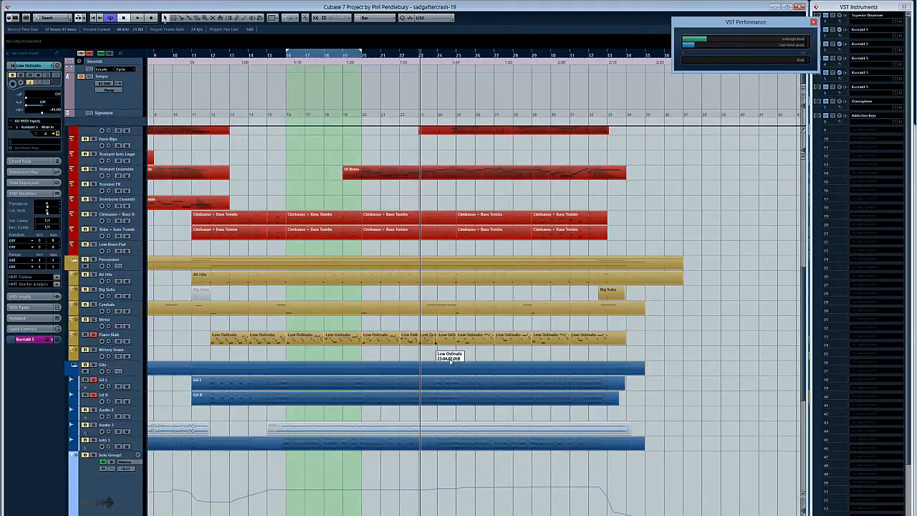
{"action": "scroll", "coordinate": [425, 278], "scroll_direction": "up", "scroll_amount": 8}
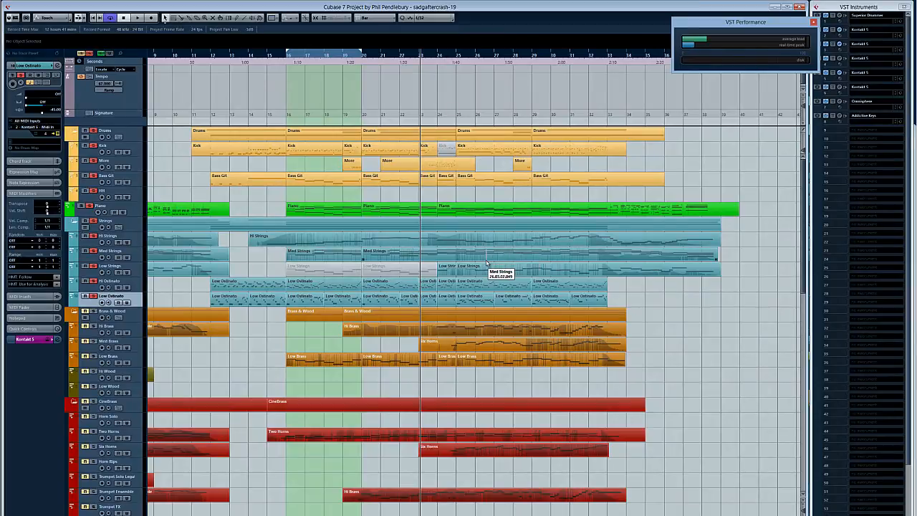
{"action": "scroll", "coordinate": [486, 263], "scroll_direction": "down", "scroll_amount": 3}
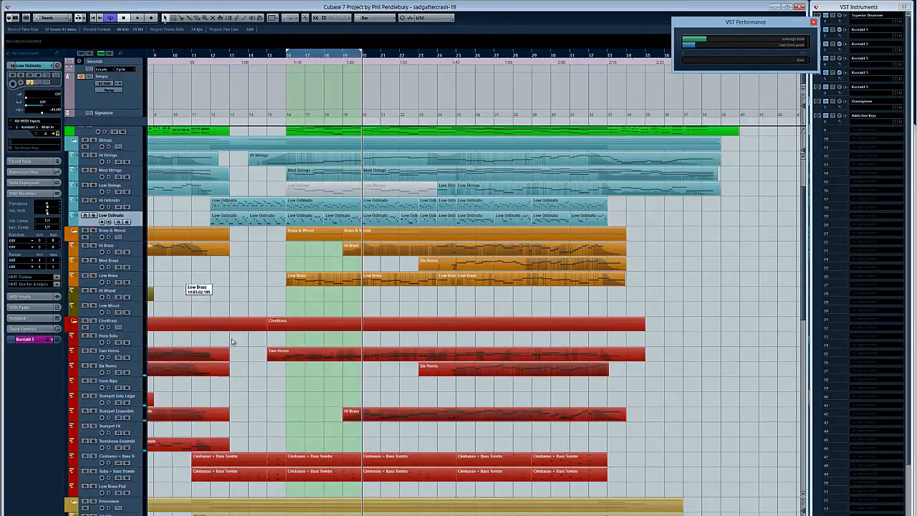
Play the CineBrass Two Horns part up to about bar 20 in the Key Editor, then close the editor and deselect the part
{"action": "key", "text": "Return"}
{"action": "key", "text": "space"}
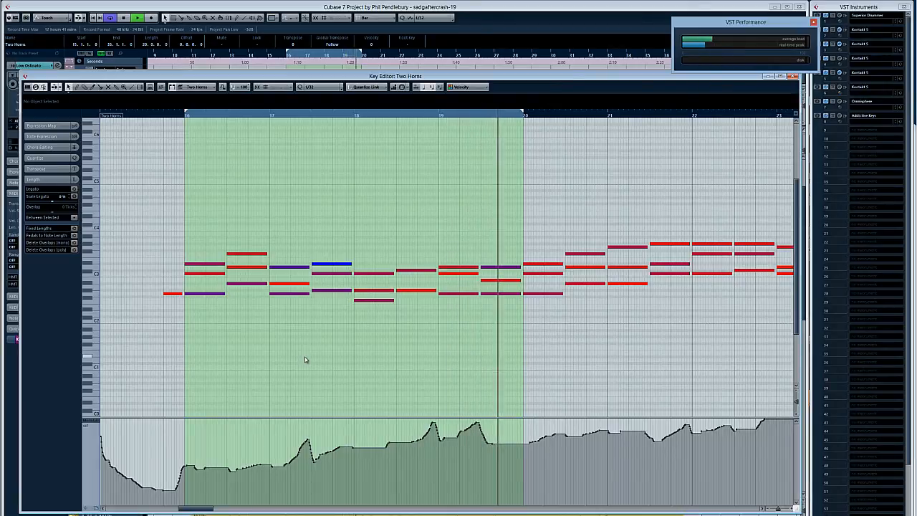
{"action": "key", "text": "space"}
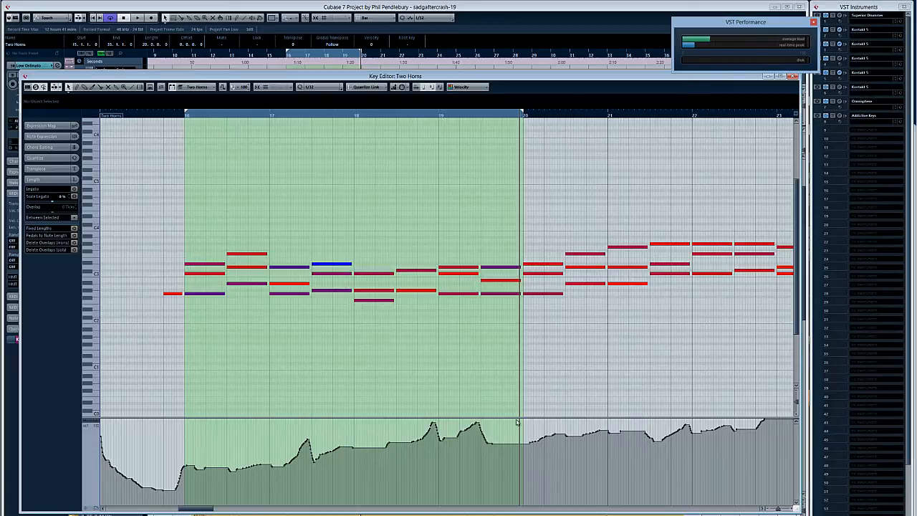
{"action": "key", "text": "Return"}
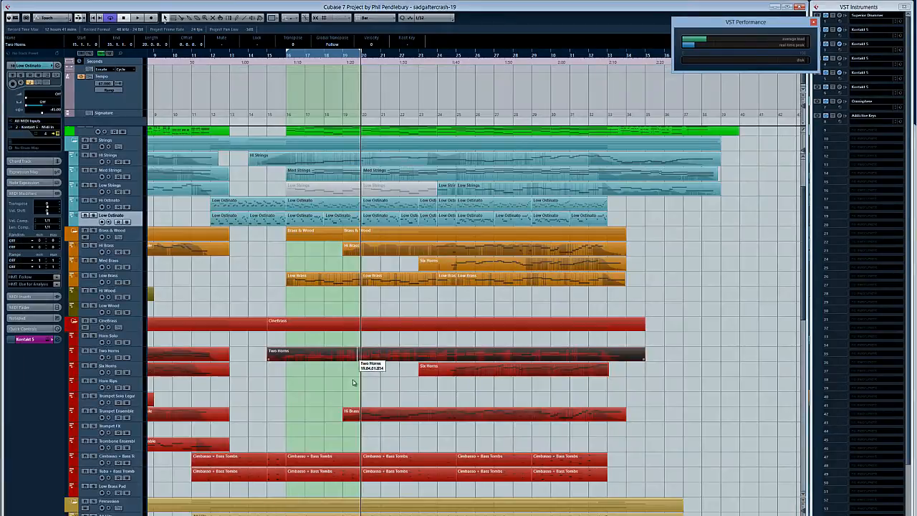
{"action": "left_click", "coordinate": [318, 392]}
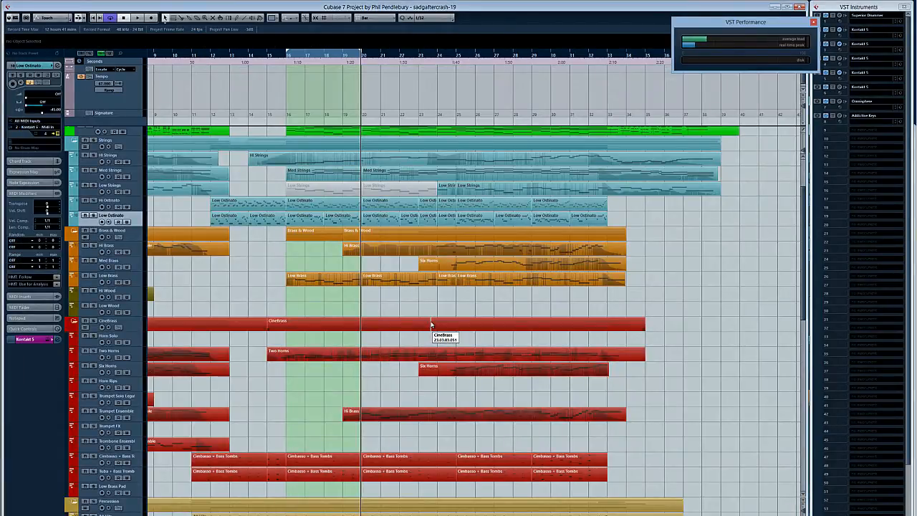
Move the playback position to bar 23 and inspect the Low Strings part starting at bar 25 in the Key Editor
{"action": "key", "text": "KP_Add"}
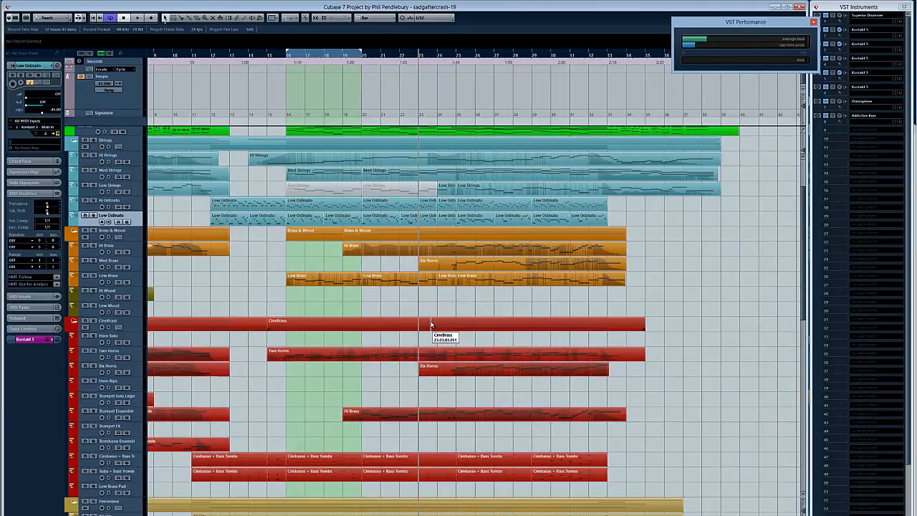
{"action": "double_click", "coordinate": [505, 187]}
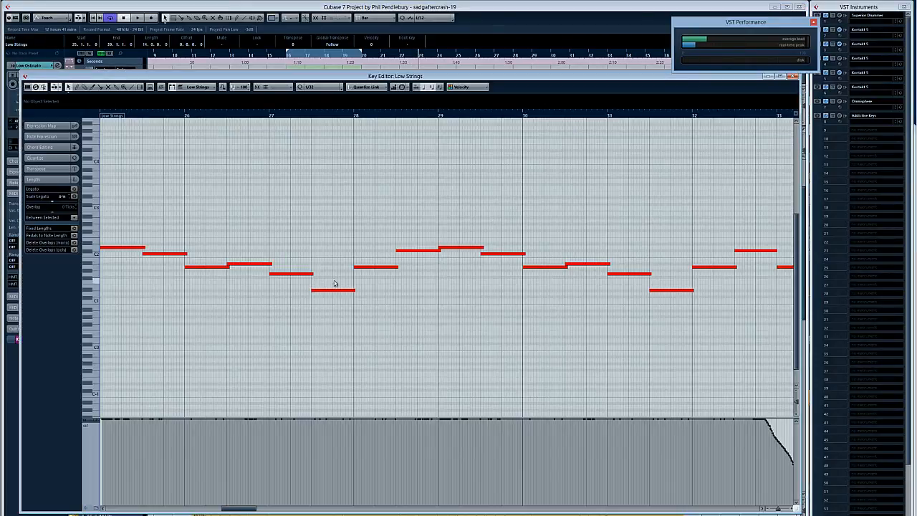
{"action": "key", "text": "Return"}
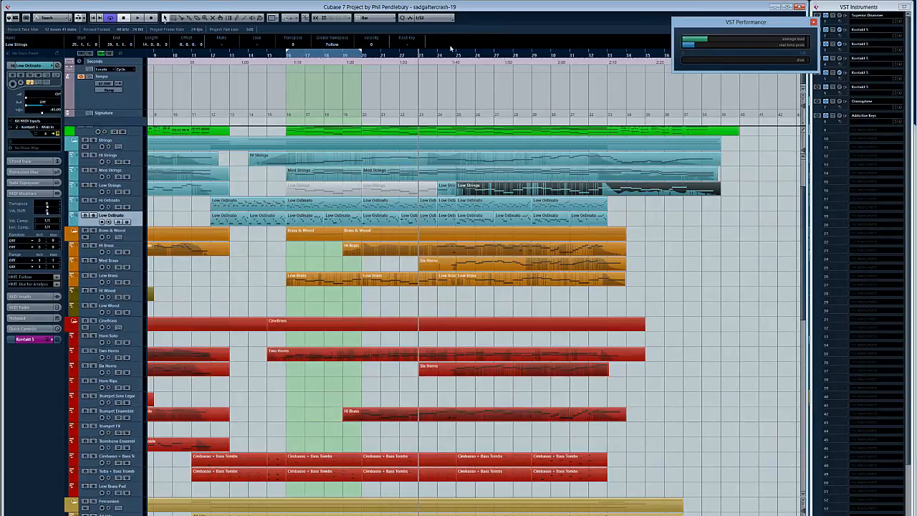
Play from bar 24 with the Six Horns part selected, solo the Brass & Wood and CineBrass folders, and listen to about bar 33
{"action": "scroll", "coordinate": [464, 320], "scroll_direction": "down", "scroll_amount": 4}
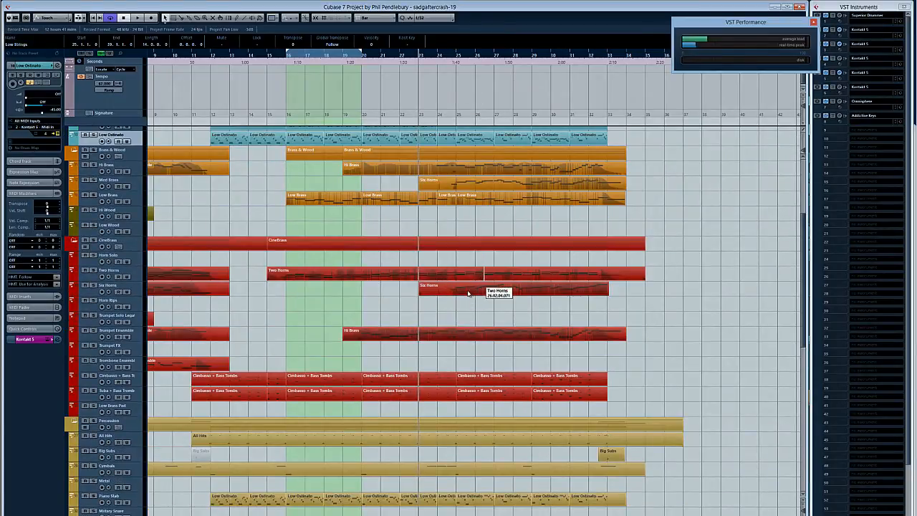
{"action": "left_click", "coordinate": [469, 292]}
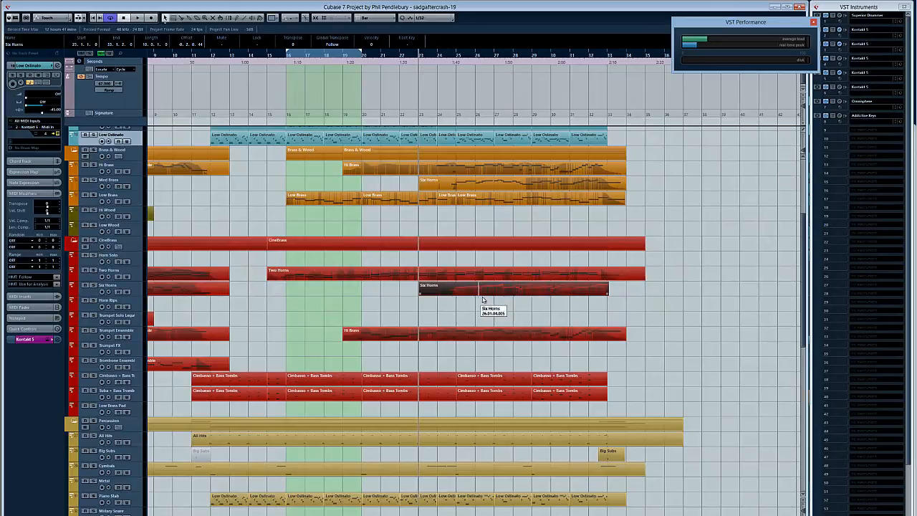
{"action": "left_click", "coordinate": [450, 57]}
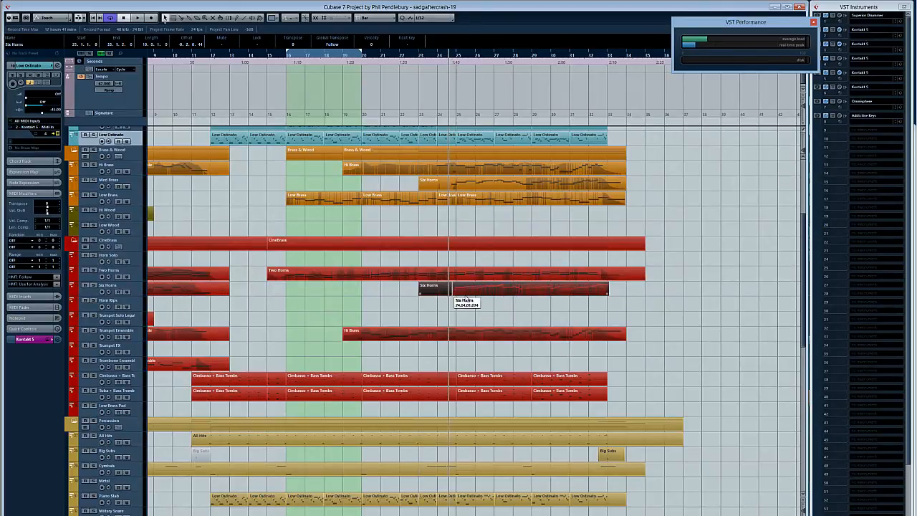
{"action": "key", "text": "space"}
{"action": "scroll", "coordinate": [251, 387], "scroll_direction": "down", "scroll_amount": 4}
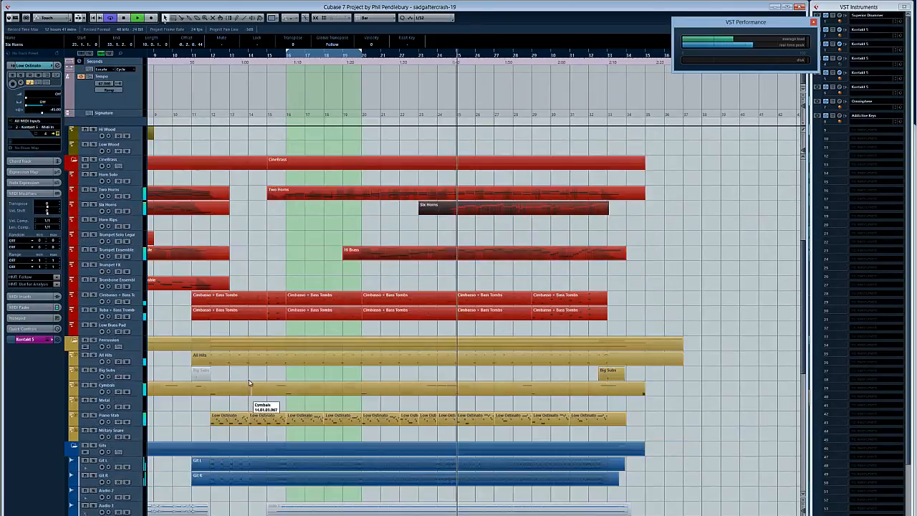
{"action": "scroll", "coordinate": [250, 383], "scroll_direction": "up", "scroll_amount": 4}
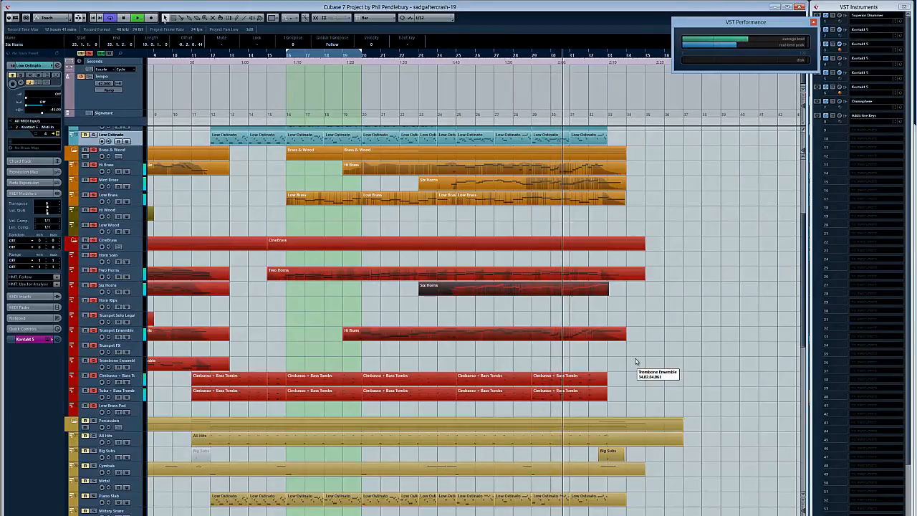
{"action": "scroll", "coordinate": [635, 360], "scroll_direction": "down", "scroll_amount": 3}
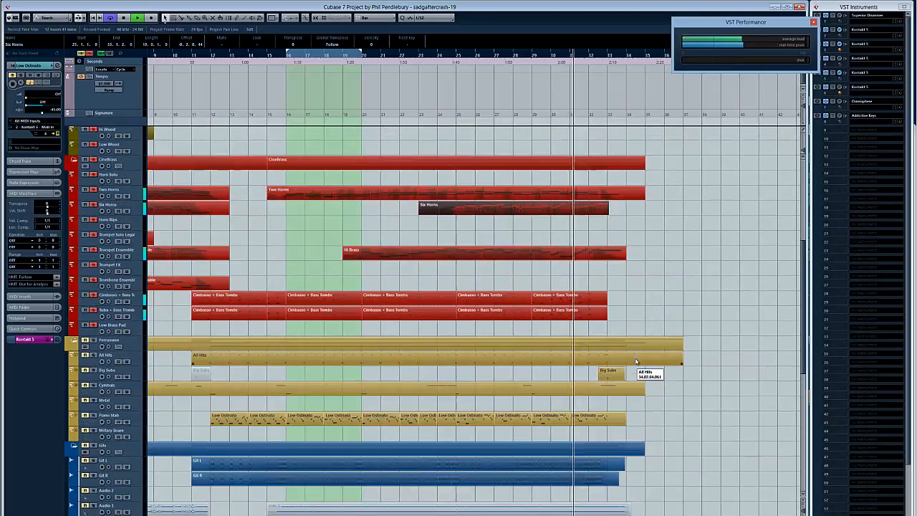
{"action": "scroll", "coordinate": [635, 357], "scroll_direction": "up", "scroll_amount": 6}
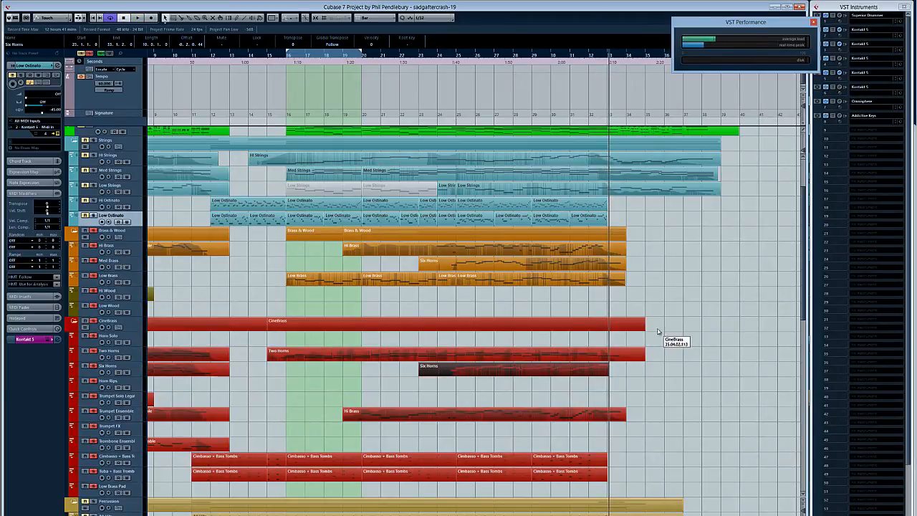
Inspect the notes and controller curve of the Brass & Wood Hi Brass part starting at bar 19 in the Key Editor
{"action": "left_click", "coordinate": [578, 309]}
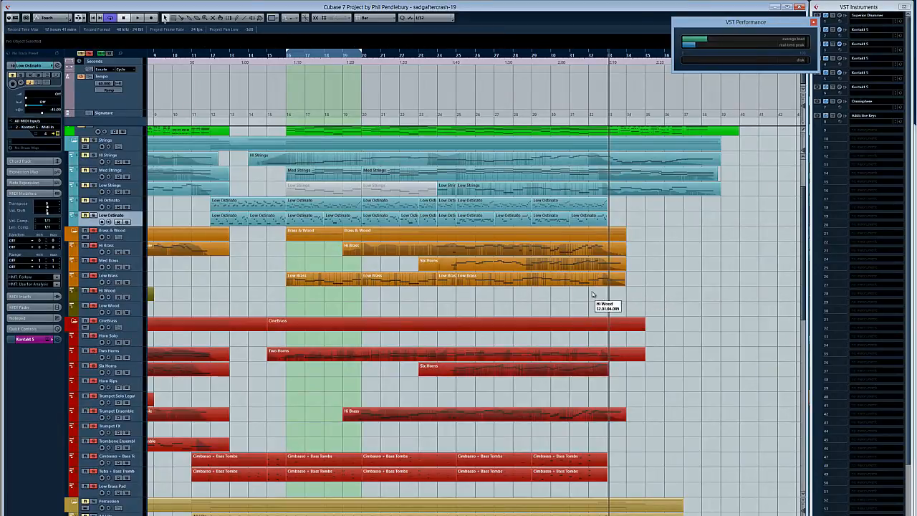
{"action": "double_click", "coordinate": [580, 256]}
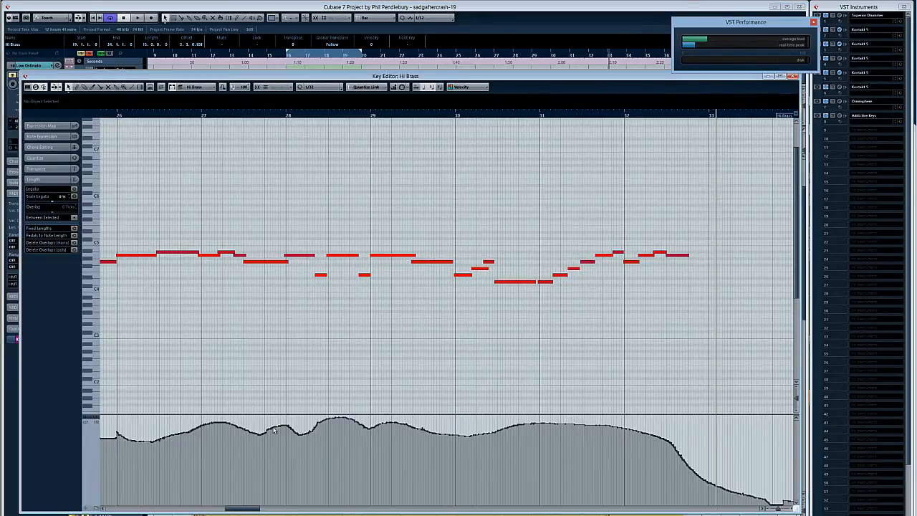
{"action": "key", "text": "Escape"}
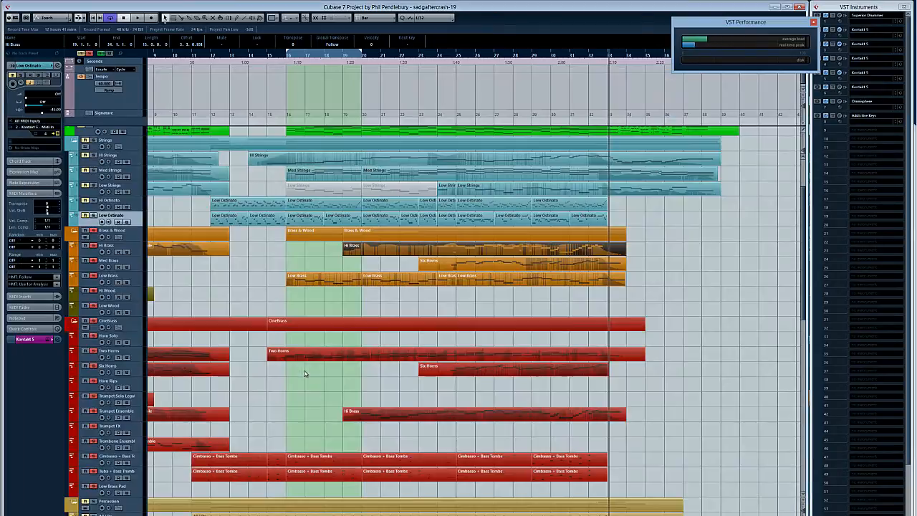
Play from bar 29 with only the Cimbasso and Tuba + Bass Trombone tracks soloed, and add the Piano Stab track to the solos
{"action": "scroll", "coordinate": [533, 403], "scroll_direction": "down", "scroll_amount": 5}
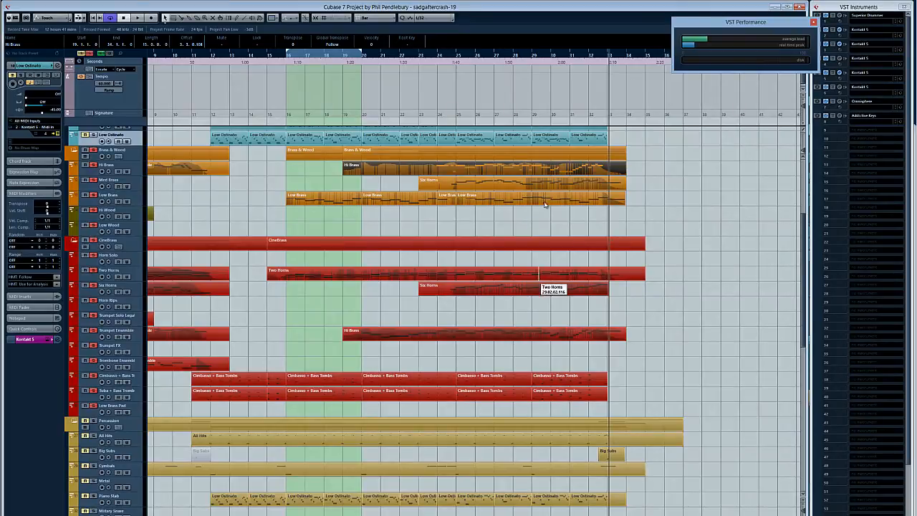
{"action": "left_click", "coordinate": [530, 57]}
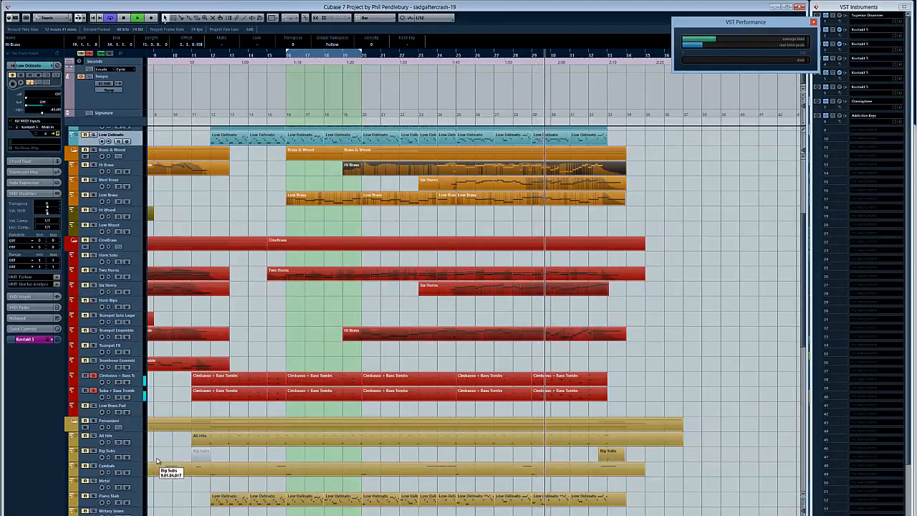
{"action": "scroll", "coordinate": [158, 453], "scroll_direction": "down", "scroll_amount": 3}
{"action": "left_click", "coordinate": [93, 416]}
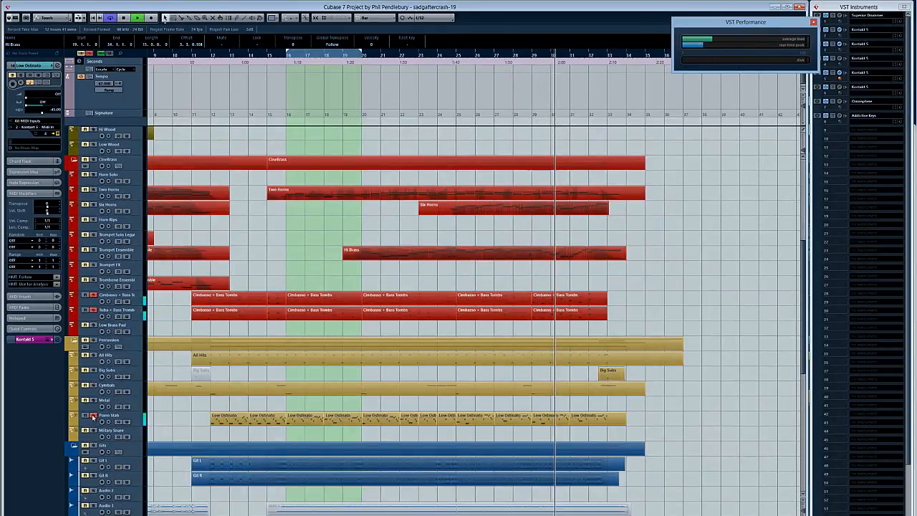
{"action": "left_click", "coordinate": [93, 355]}
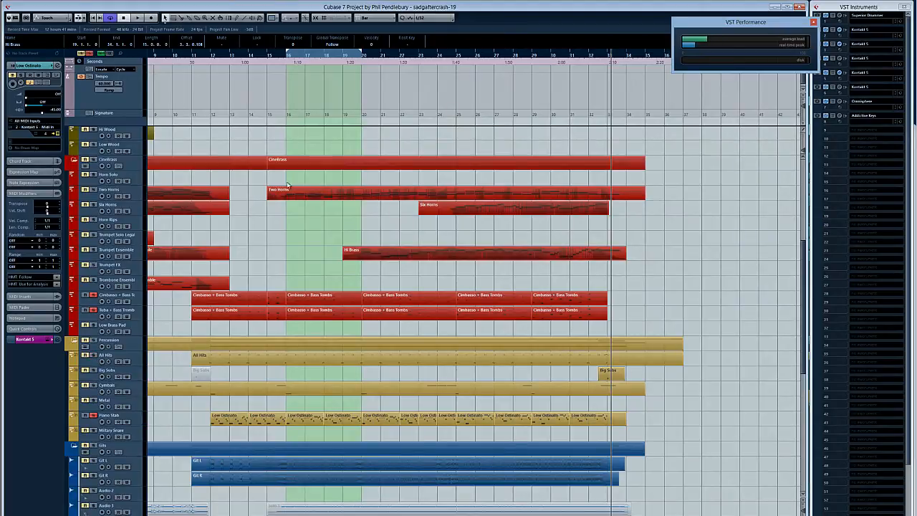
Move the playback position to about bar 23 and clear all solos
{"action": "scroll", "coordinate": [337, 250], "scroll_direction": "up", "scroll_amount": 8}
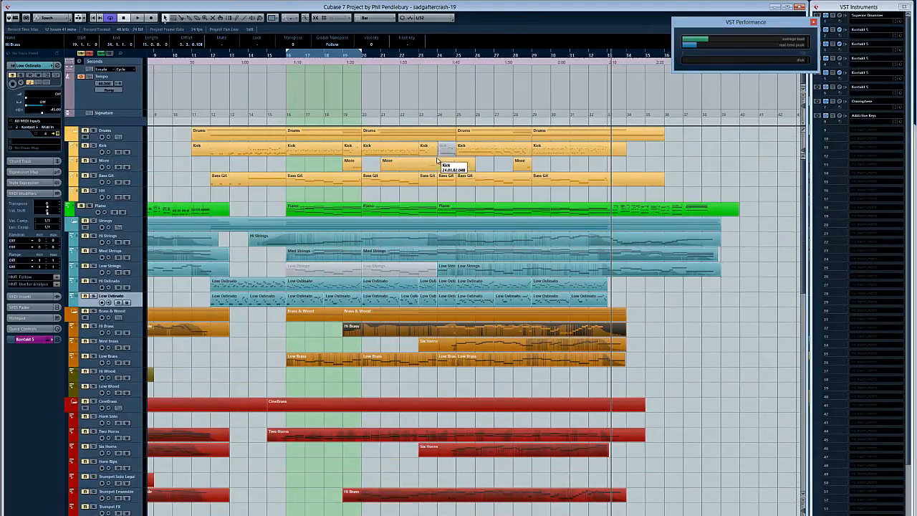
{"action": "left_click", "coordinate": [428, 58]}
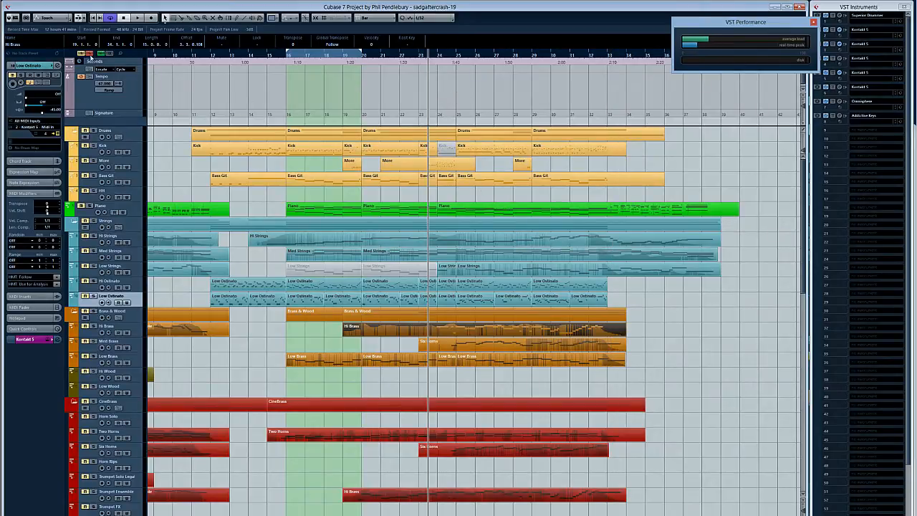
{"action": "scroll", "coordinate": [250, 281], "scroll_direction": "down", "scroll_amount": 15}
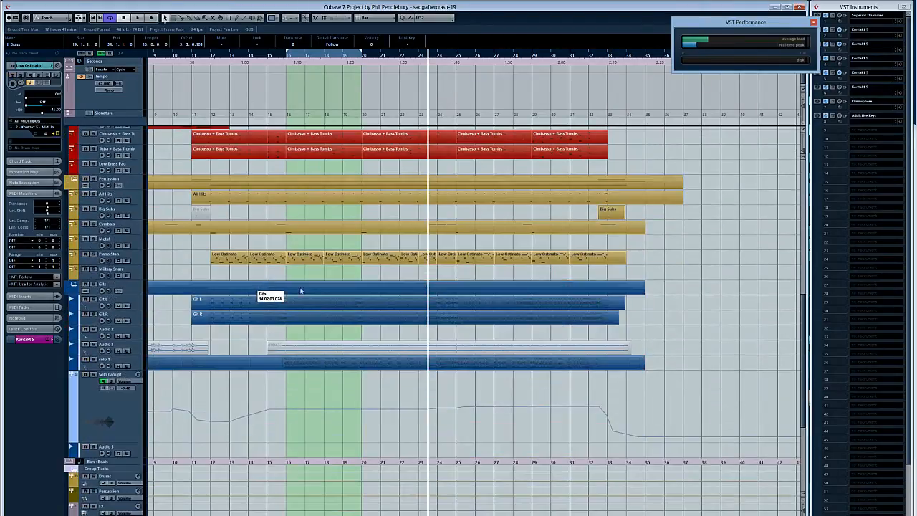
Mute the solo 1 track and play the full arrangement from about bar 23
{"action": "scroll", "coordinate": [424, 320], "scroll_direction": "up", "scroll_amount": 6}
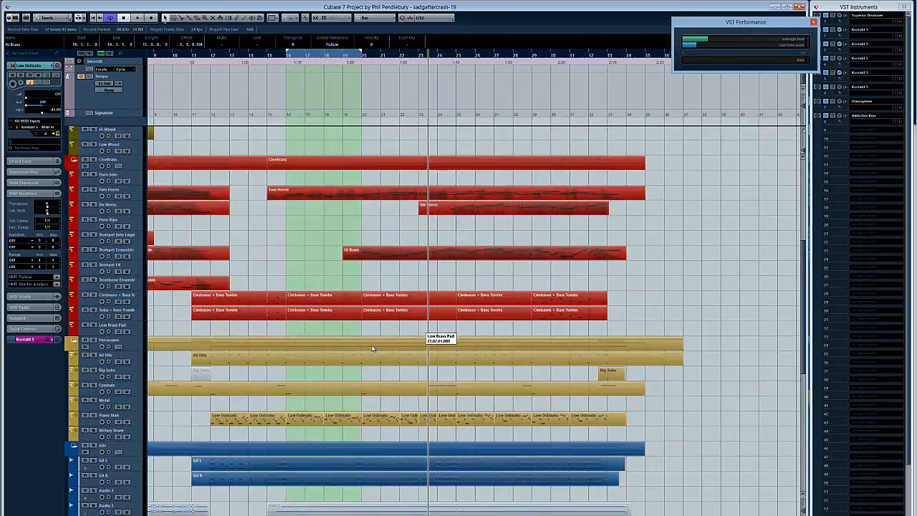
{"action": "scroll", "coordinate": [171, 393], "scroll_direction": "down", "scroll_amount": 3}
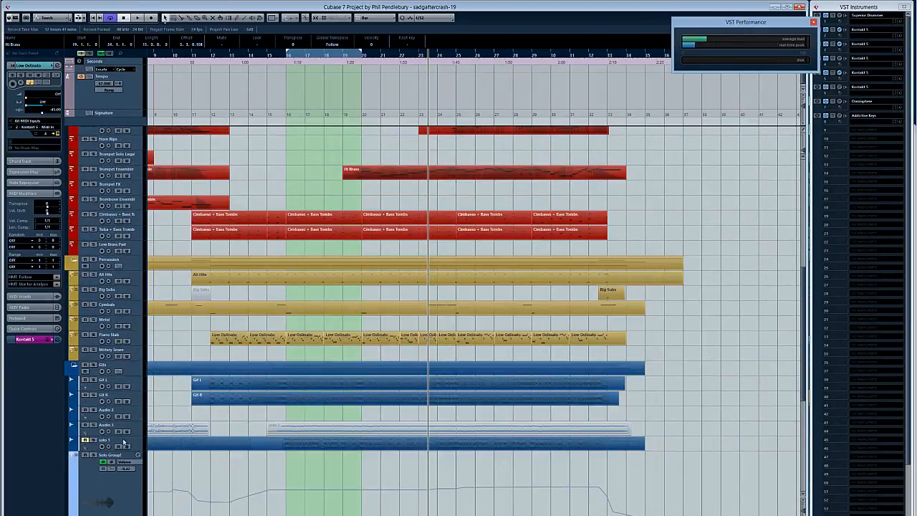
{"action": "key", "text": "space"}
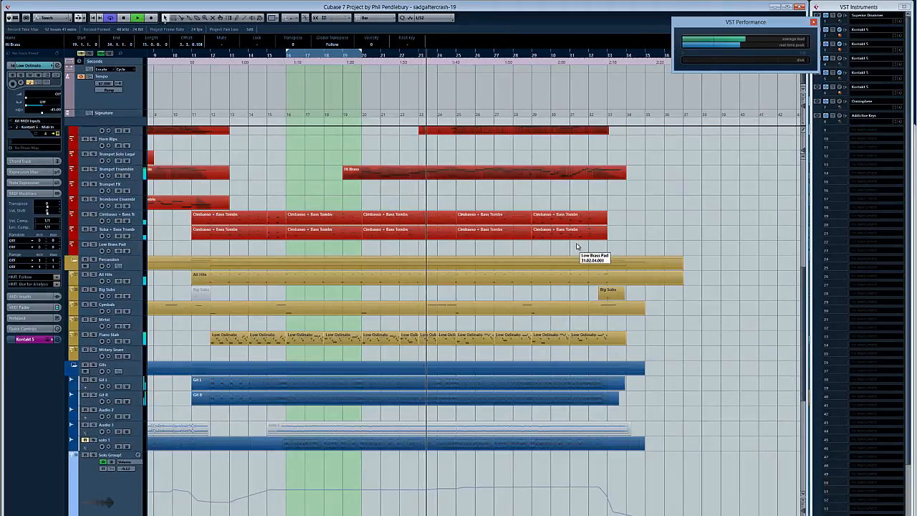
{"action": "scroll", "coordinate": [577, 247], "scroll_direction": "up", "scroll_amount": 5}
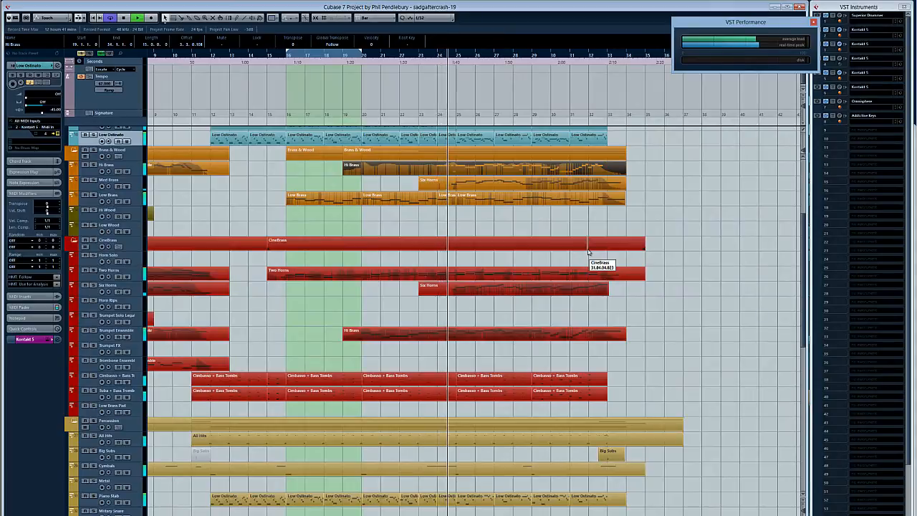
Look through the tracks from Drums down to the guitar and group tracks while the arrangement plays to about bar 33, and deselect all parts
{"action": "scroll", "coordinate": [527, 297], "scroll_direction": "down", "scroll_amount": 3}
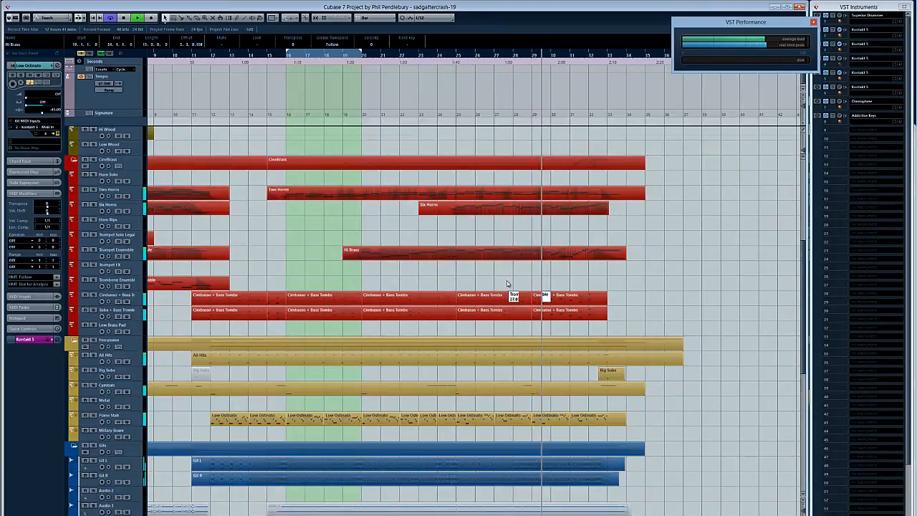
{"action": "scroll", "coordinate": [509, 285], "scroll_direction": "down", "scroll_amount": 5}
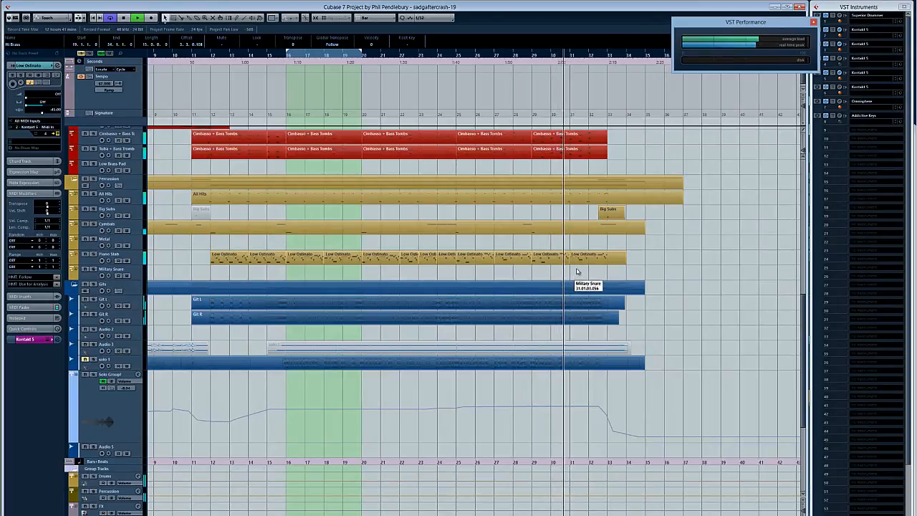
{"action": "scroll", "coordinate": [640, 265], "scroll_direction": "up", "scroll_amount": 7}
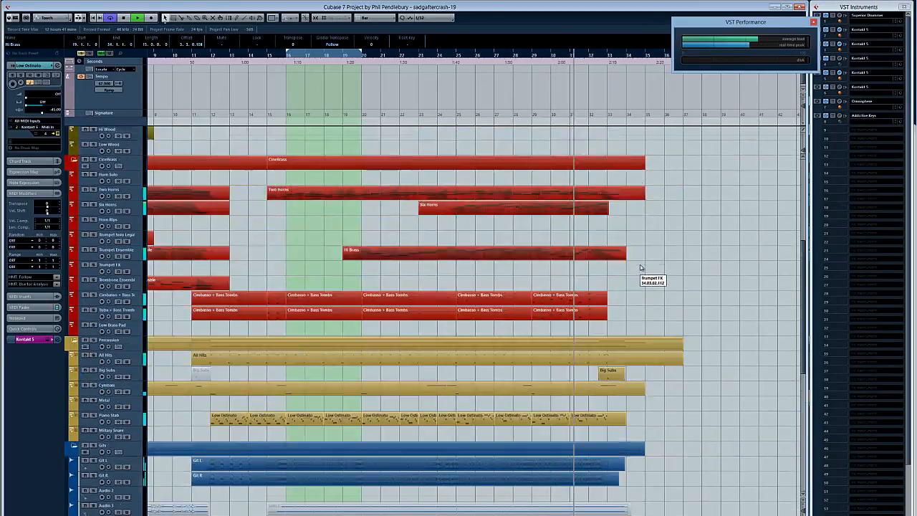
{"action": "scroll", "coordinate": [645, 268], "scroll_direction": "up", "scroll_amount": 5}
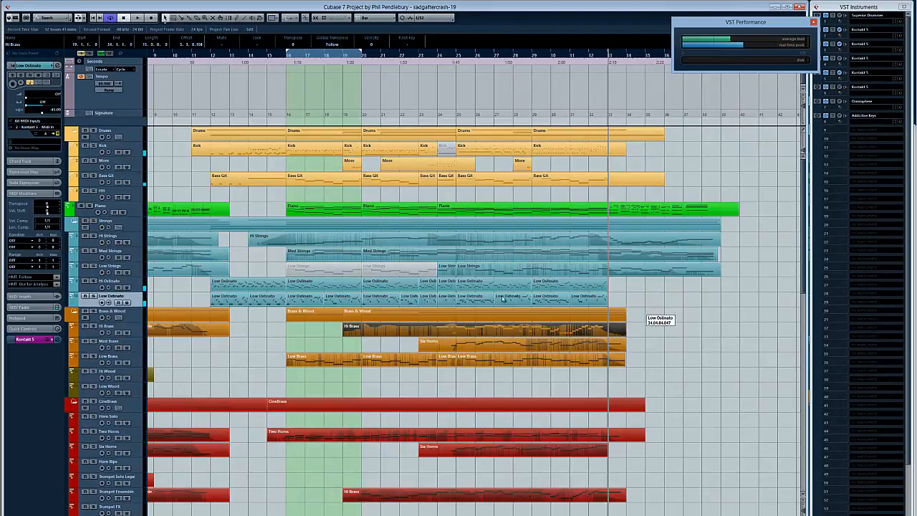
{"action": "scroll", "coordinate": [294, 341], "scroll_direction": "down", "scroll_amount": 5}
{"action": "scroll", "coordinate": [159, 430], "scroll_direction": "down", "scroll_amount": 5}
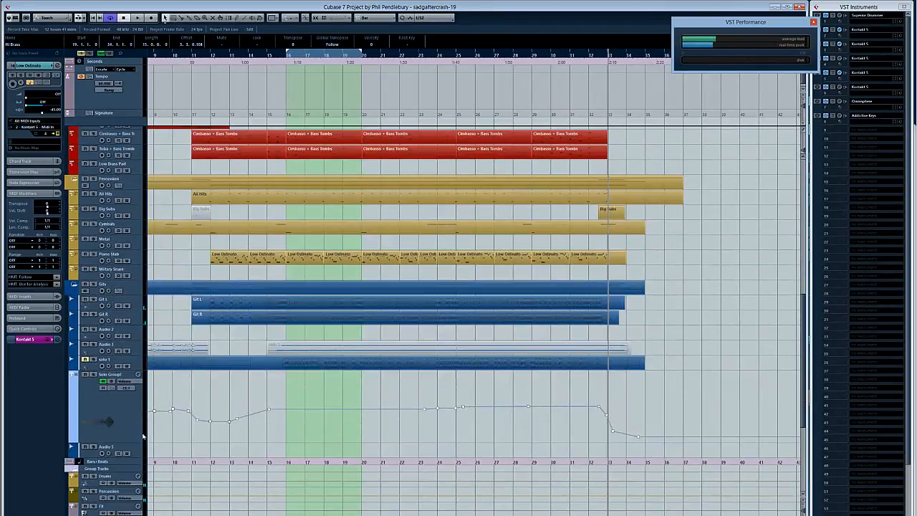
{"action": "scroll", "coordinate": [608, 211], "scroll_direction": "up", "scroll_amount": 15}
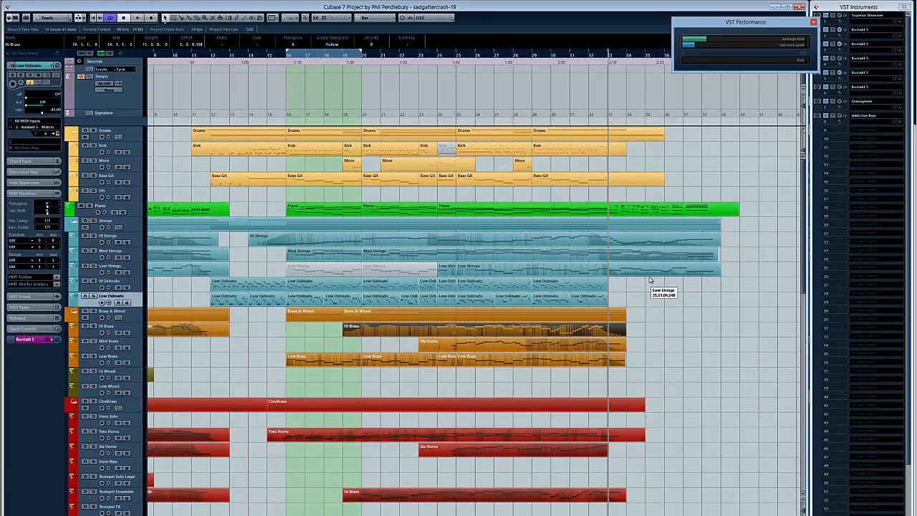
{"action": "left_click", "coordinate": [650, 279]}
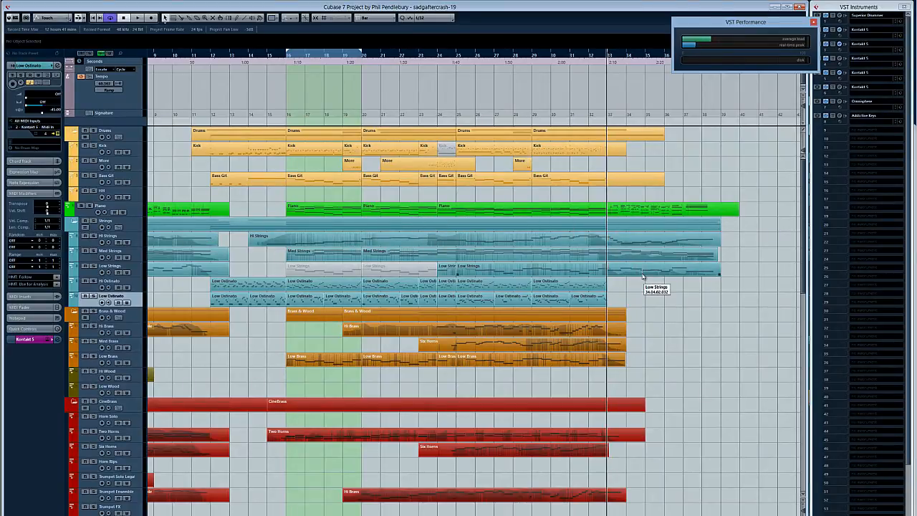
Inspect the tempo curve in the Tempo Track Editor, play through the tempo change from about bar 32, and close the editor
{"action": "key", "text": "space"}
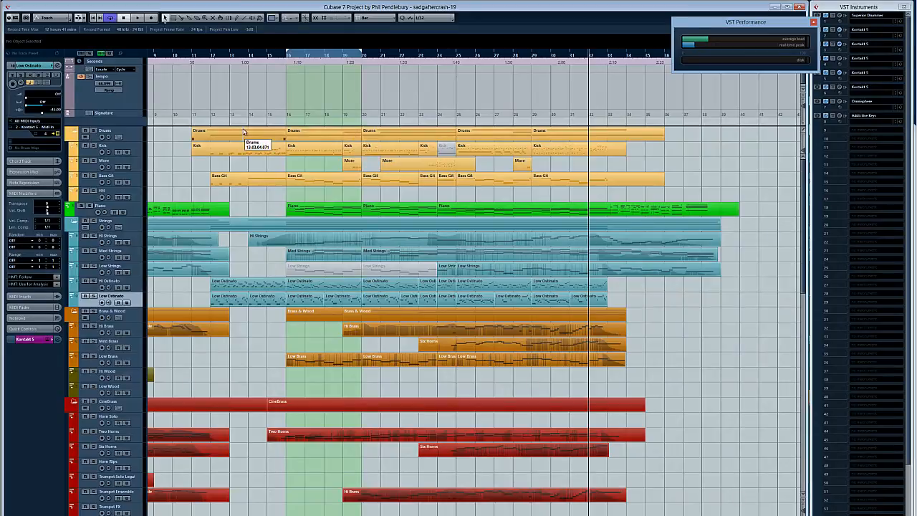
{"action": "left_click", "coordinate": [123, 102]}
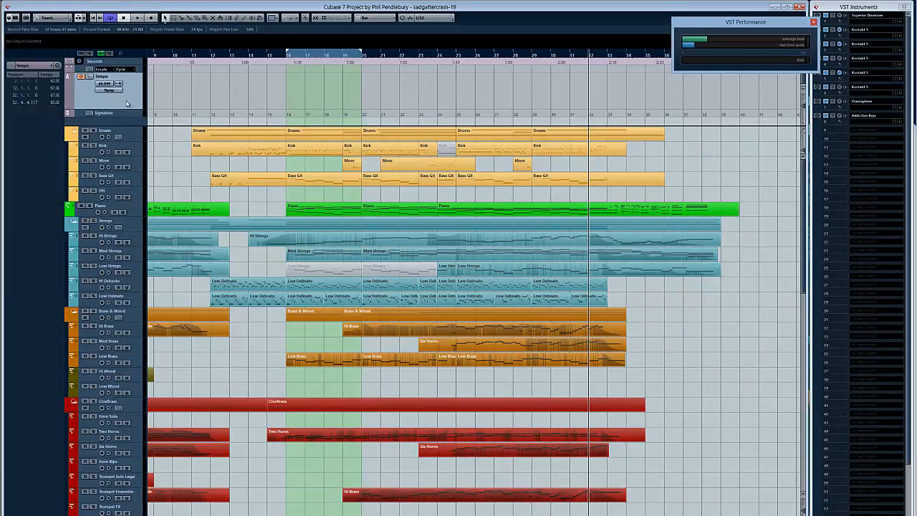
{"action": "left_click", "coordinate": [35, 2]}
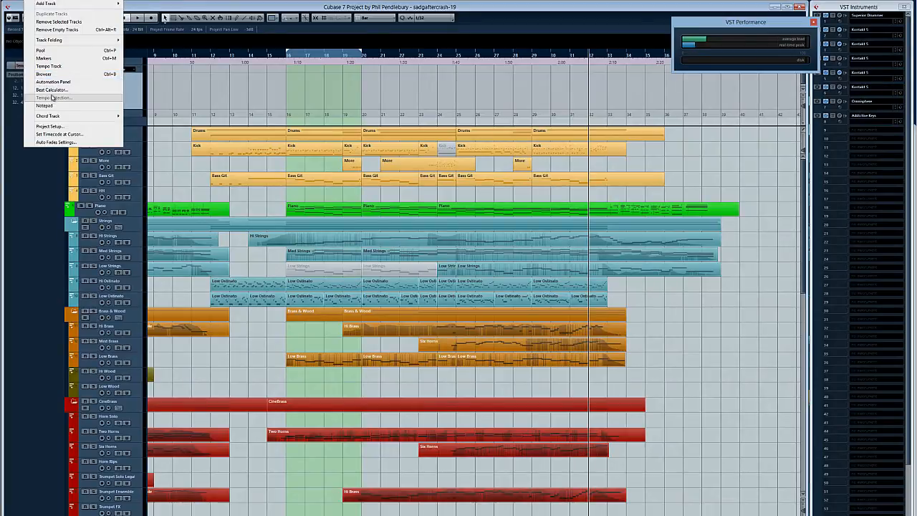
{"action": "left_click", "coordinate": [48, 66]}
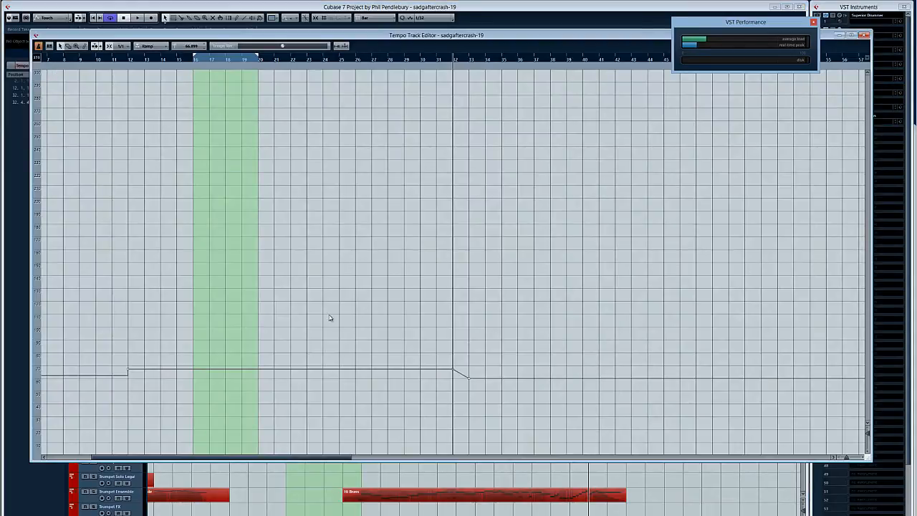
{"action": "key", "text": "KP_Subtract"}
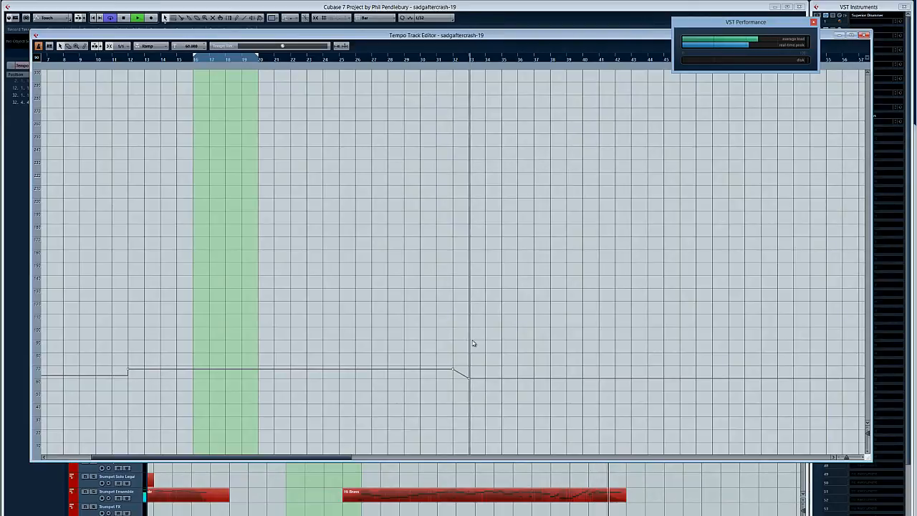
{"action": "left_click", "coordinate": [863, 35]}
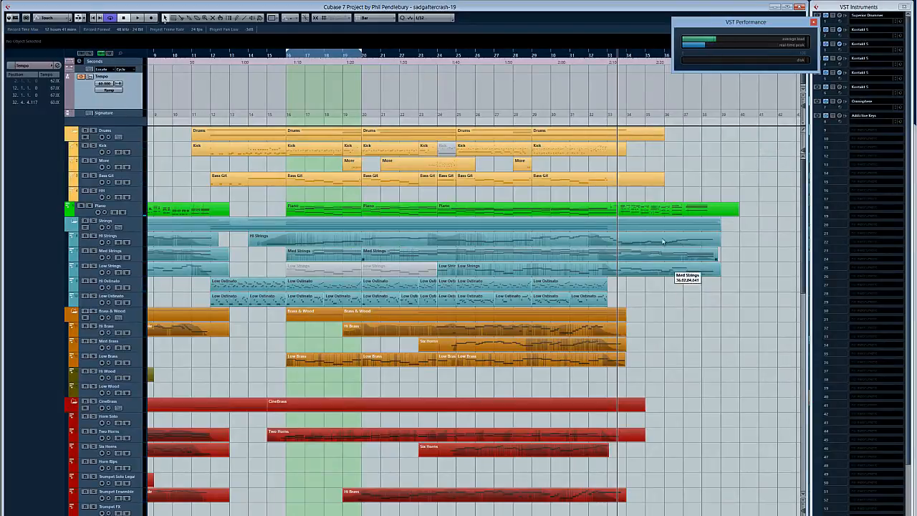
Inspect the Piano part's closing notes and velocities up to bar 38 in the Key Editor, and close it
{"action": "double_click", "coordinate": [644, 209]}
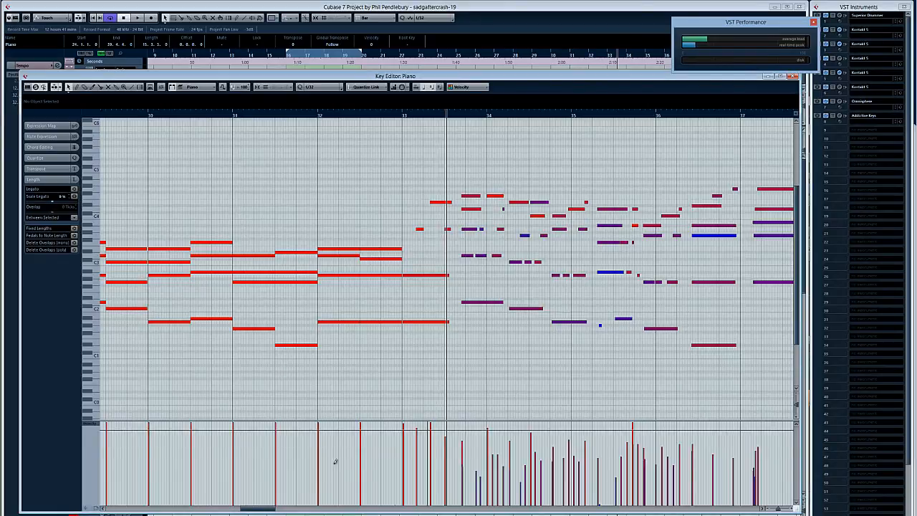
{"action": "left_click_drag", "start_coordinate": [266, 510], "coordinate": [272, 512]}
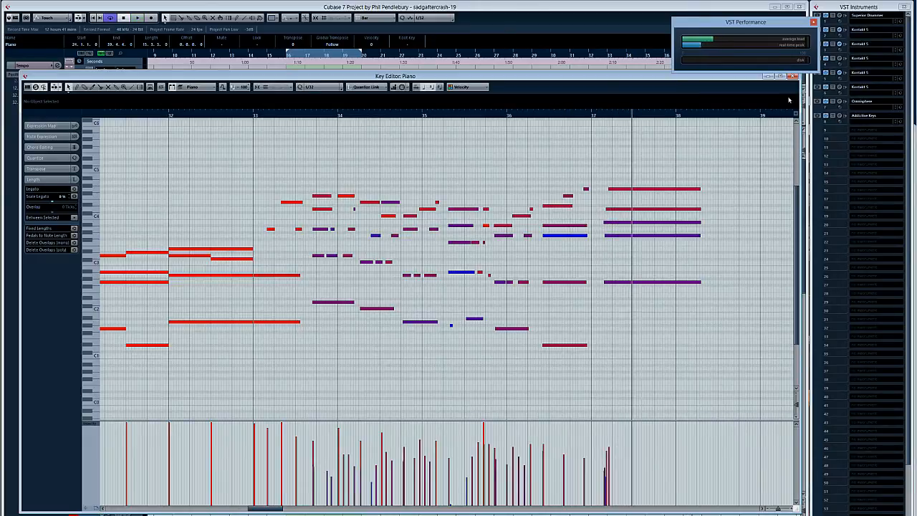
{"action": "left_click", "coordinate": [793, 76]}
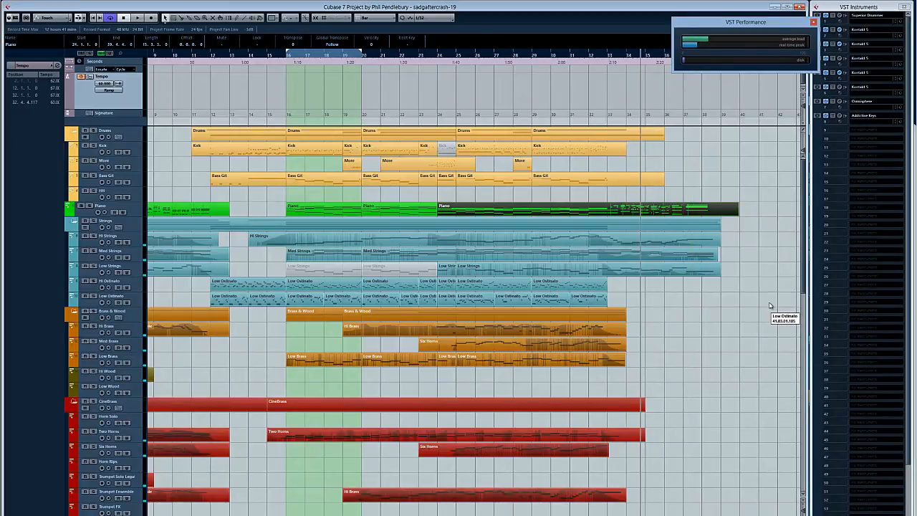
Open the ending parts of Hi, Med and Low Strings together in the Key Editor and show the CC 1 (Modulation) lane
{"action": "key", "text": "KP_Subtract"}
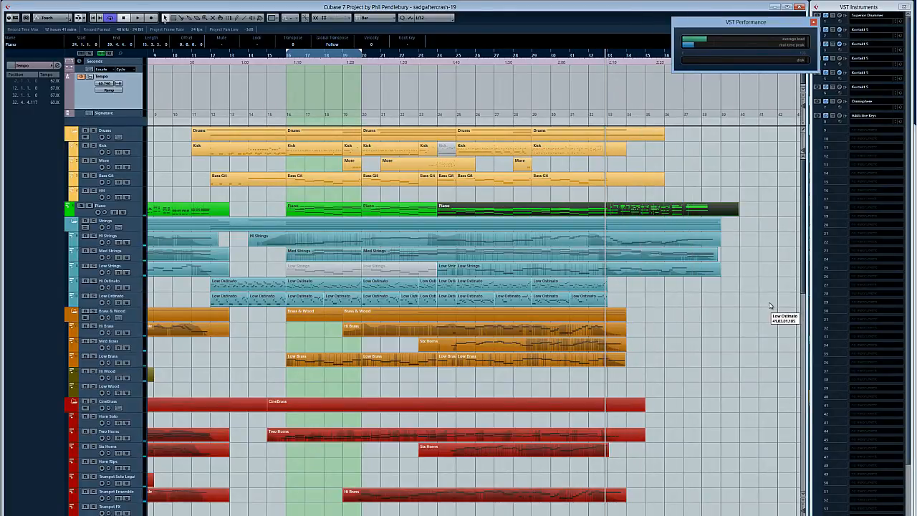
{"action": "left_click_drag", "start_coordinate": [708, 292], "coordinate": [637, 243]}
{"action": "double_click", "coordinate": [650, 257]}
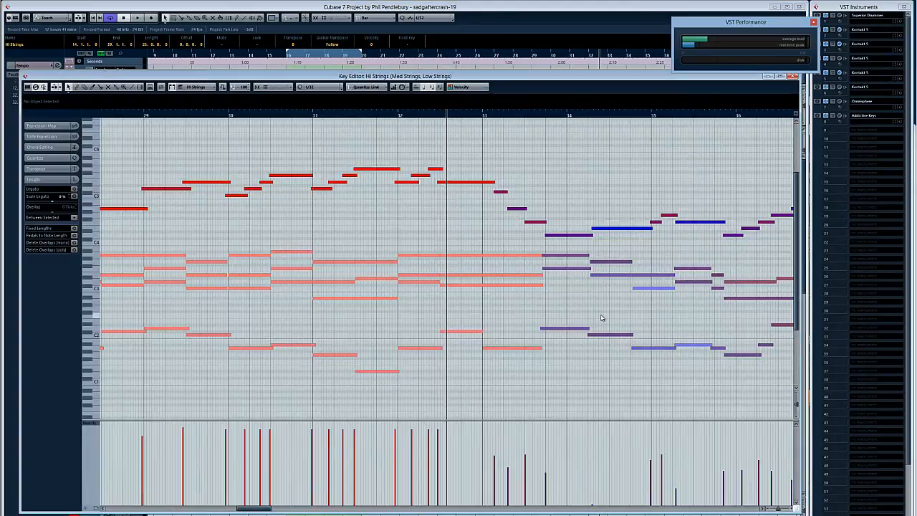
{"action": "left_click", "coordinate": [95, 427]}
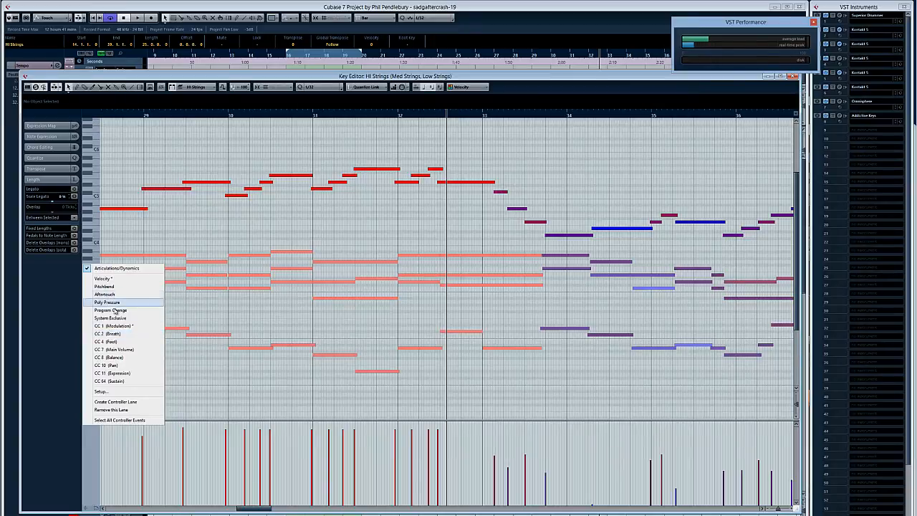
{"action": "left_click", "coordinate": [118, 325]}
Examine the strings' notes and modulation curve from bar 30 to 37, play the passage to about bar 35, and close the editor
{"action": "mouse_move", "coordinate": [260, 508]}
{"action": "left_mouse_down"}
{"action": "mouse_move", "coordinate": [276, 509]}
{"action": "mouse_move", "coordinate": [263, 510]}
{"action": "left_mouse_up"}
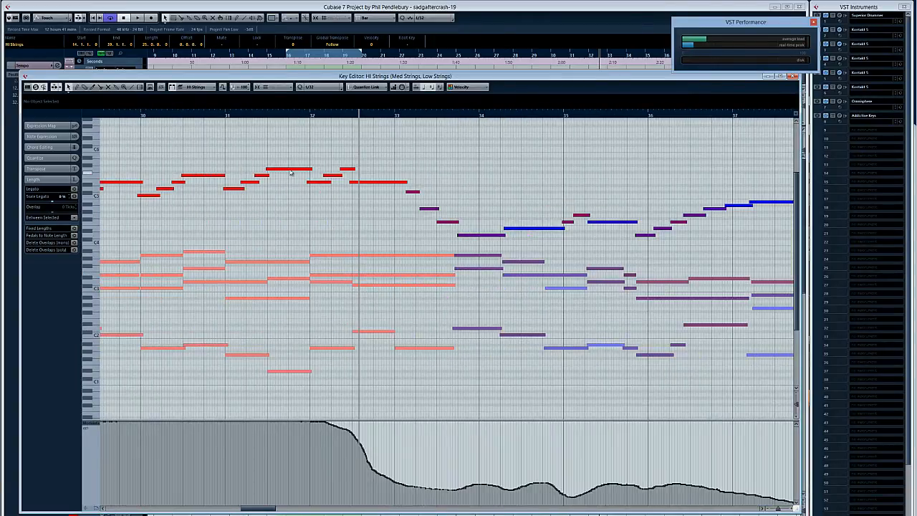
{"action": "left_click", "coordinate": [290, 170]}
{"action": "key", "text": "space"}
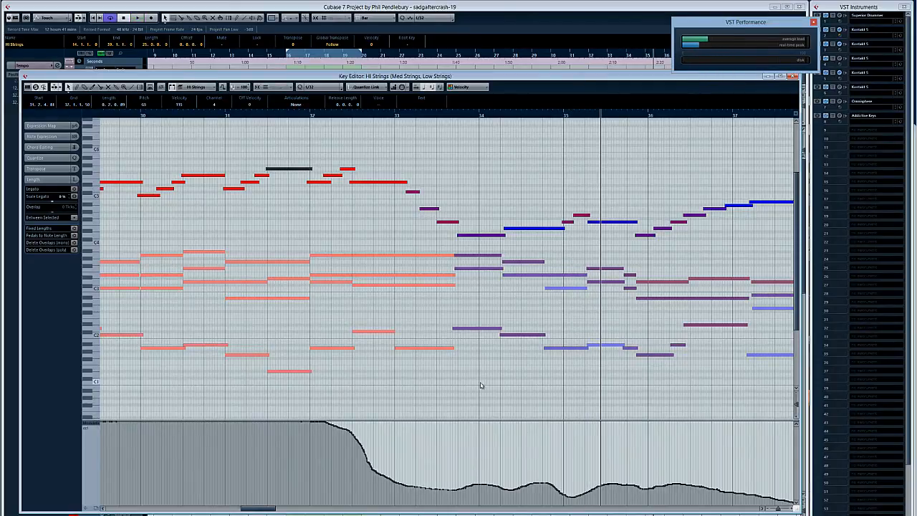
{"action": "key", "text": "Return"}
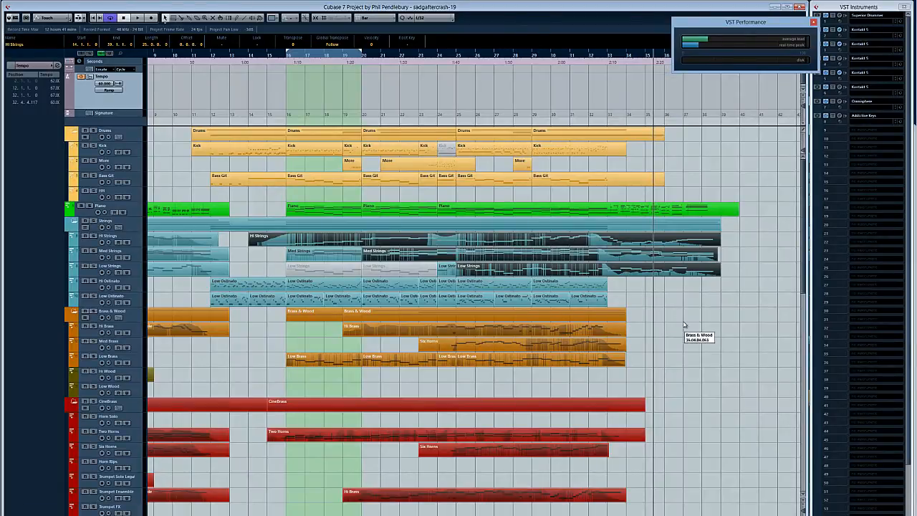
Play the ending from about bar 34 while looking through the brass, percussion and guitar tracks
{"action": "key", "text": "KP_Subtract"}
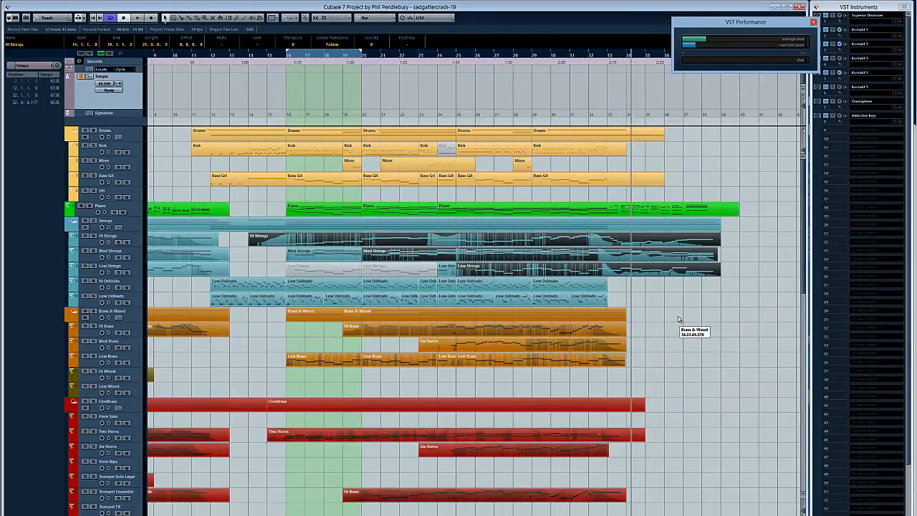
{"action": "key", "text": "space"}
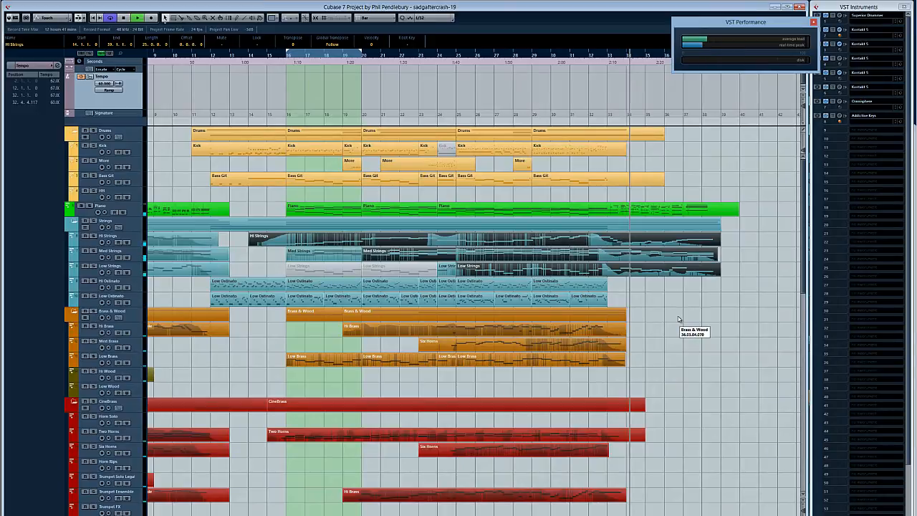
{"action": "scroll", "coordinate": [678, 366], "scroll_direction": "down", "scroll_amount": 3}
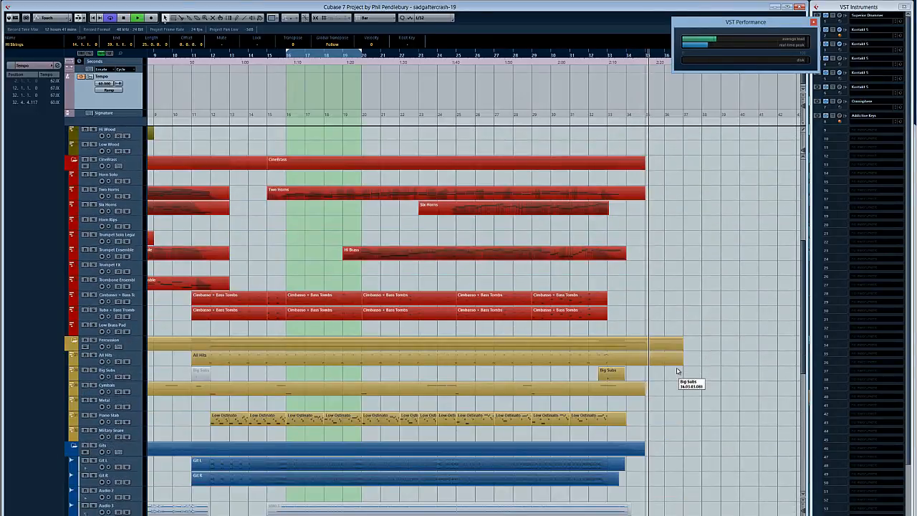
{"action": "scroll", "coordinate": [678, 370], "scroll_direction": "down", "scroll_amount": 1}
{"action": "scroll", "coordinate": [677, 370], "scroll_direction": "up", "scroll_amount": 5}
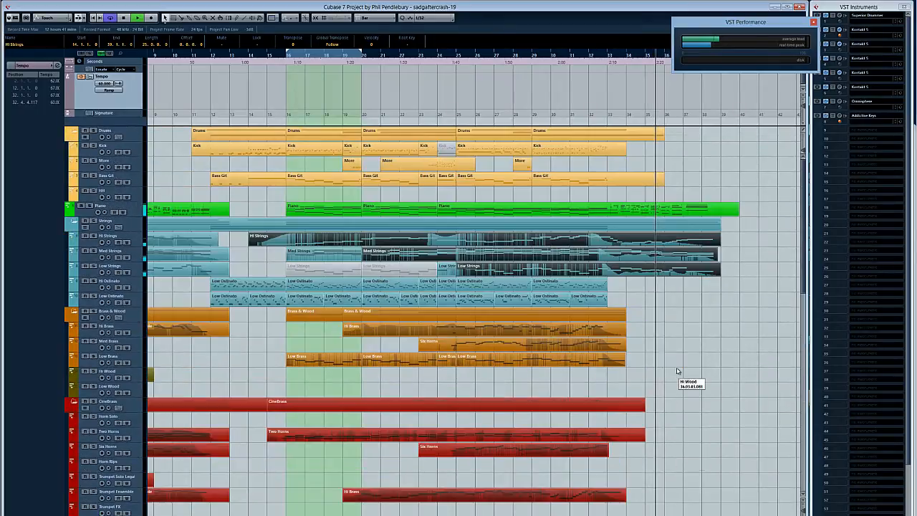
Follow the closing string notes and modulation curve to bar 38 in the Key Editor, close it, and deselect the parts
{"action": "double_click", "coordinate": [684, 268]}
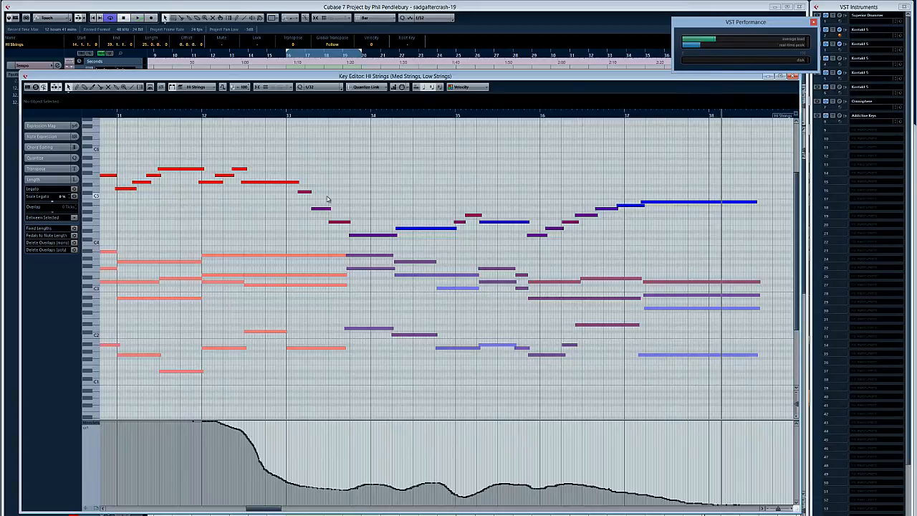
{"action": "left_click", "coordinate": [792, 76]}
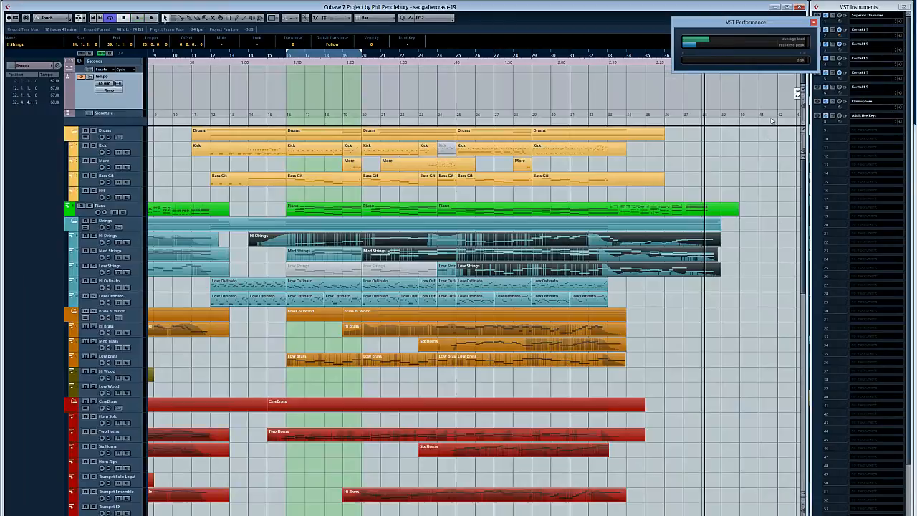
{"action": "left_click", "coordinate": [736, 182]}
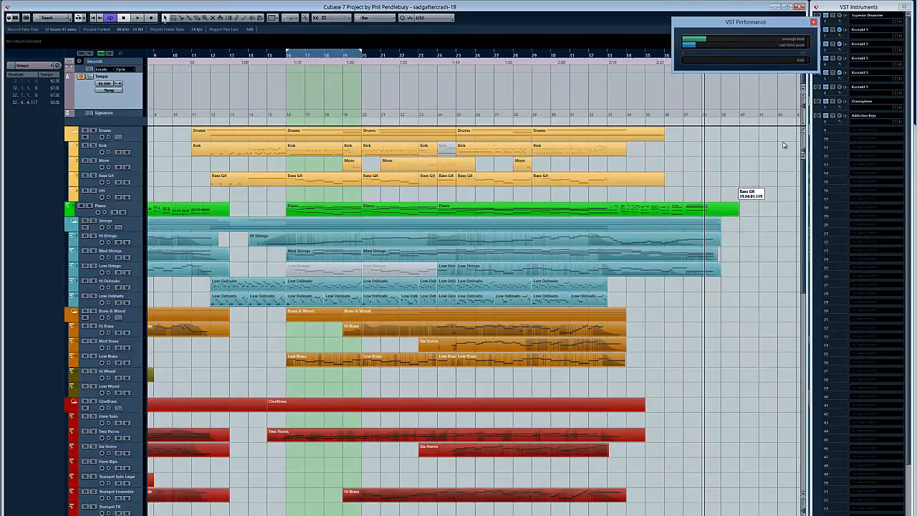
View the Superior Drummer instrument's drum kit, and close its window
{"action": "left_click", "coordinate": [840, 15]}
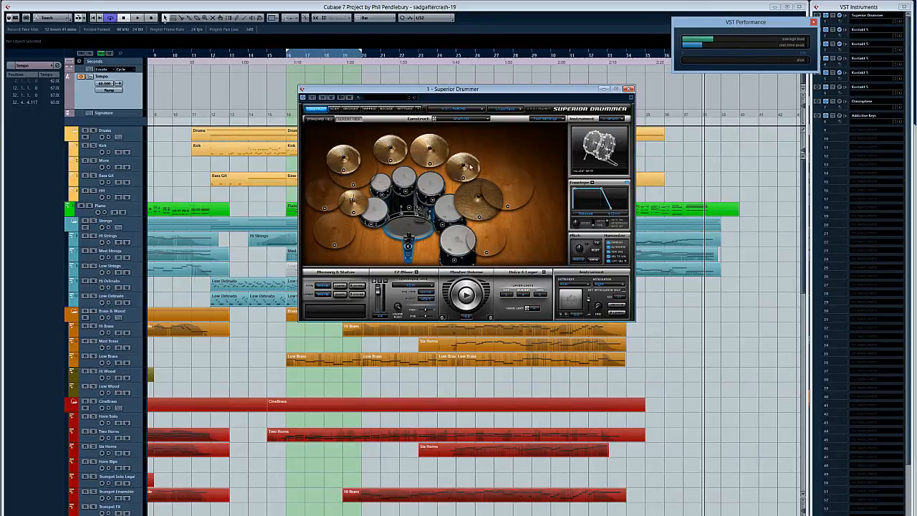
{"action": "left_click", "coordinate": [628, 89]}
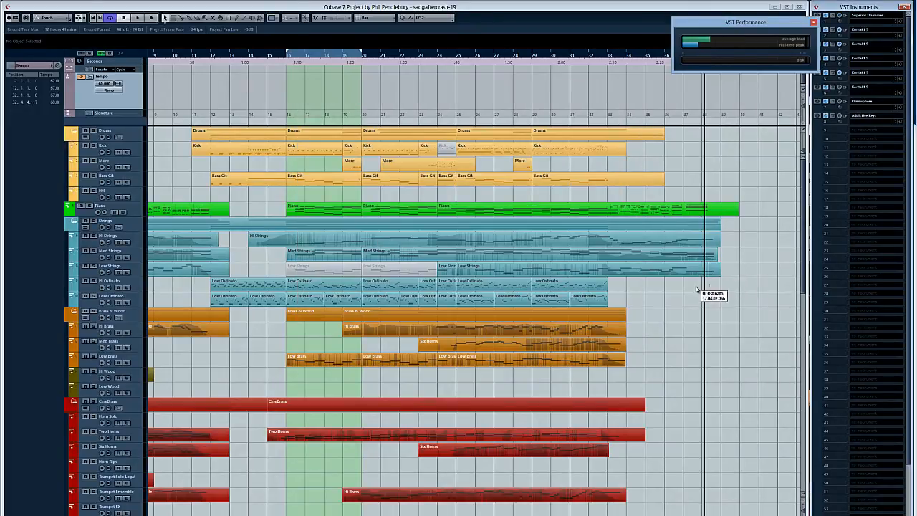
Look over the orchestral tracks and open the Kontakt 5 instrument in rack slot 2 to view its Albion string patches
{"action": "scroll", "coordinate": [702, 292], "scroll_direction": "down", "scroll_amount": 5}
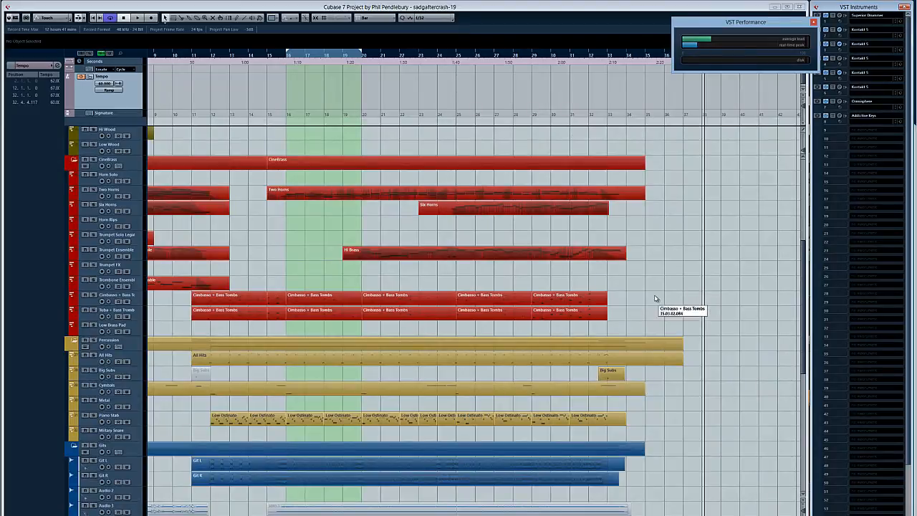
{"action": "scroll", "coordinate": [651, 302], "scroll_direction": "down", "scroll_amount": 1}
{"action": "scroll", "coordinate": [651, 308], "scroll_direction": "up", "scroll_amount": 5}
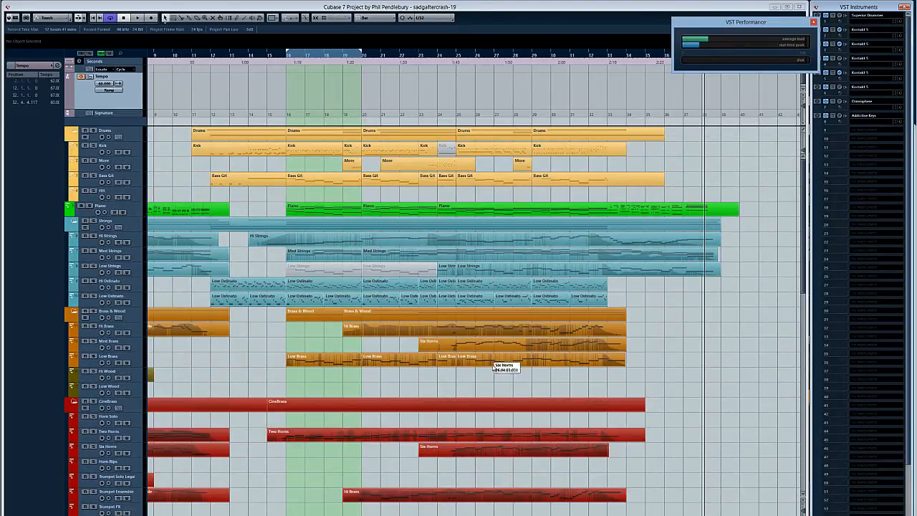
{"action": "scroll", "coordinate": [490, 354], "scroll_direction": "down", "scroll_amount": 2}
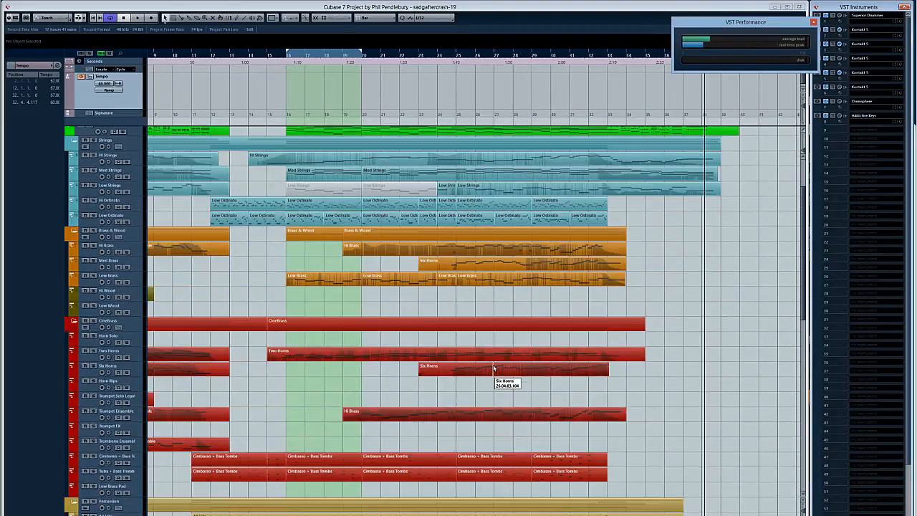
{"action": "left_click", "coordinate": [839, 31]}
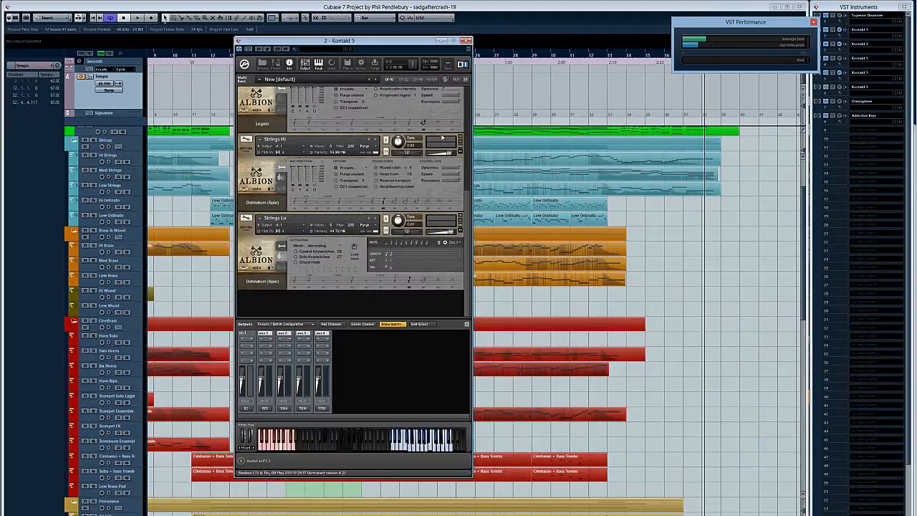
Look through the Albion string patches in Kontakt 5, switching the Strings Lo patch's page view, and close the instrument window
{"action": "mouse_move", "coordinate": [469, 205]}
{"action": "left_mouse_down"}
{"action": "mouse_move", "coordinate": [465, 182]}
{"action": "mouse_move", "coordinate": [468, 214]}
{"action": "left_mouse_up"}
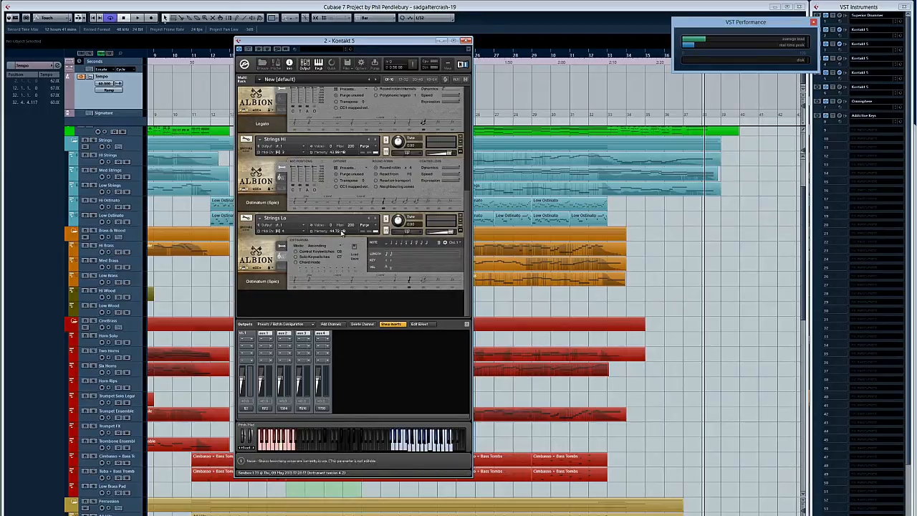
{"action": "left_click", "coordinate": [282, 246]}
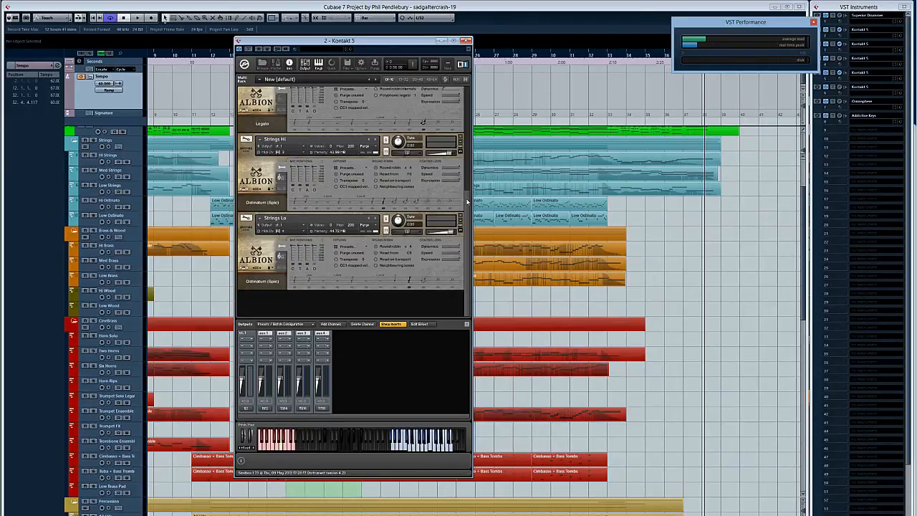
{"action": "left_click_drag", "start_coordinate": [467, 203], "coordinate": [470, 95]}
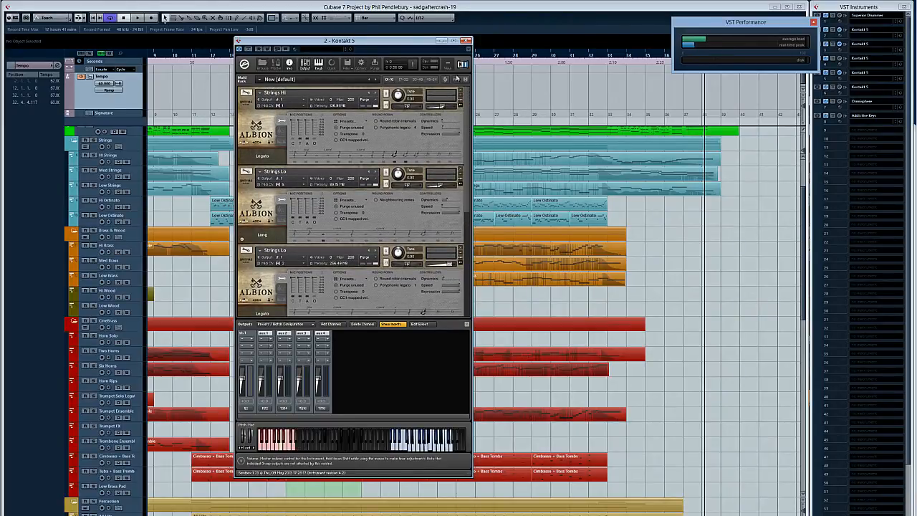
{"action": "left_click", "coordinate": [465, 41]}
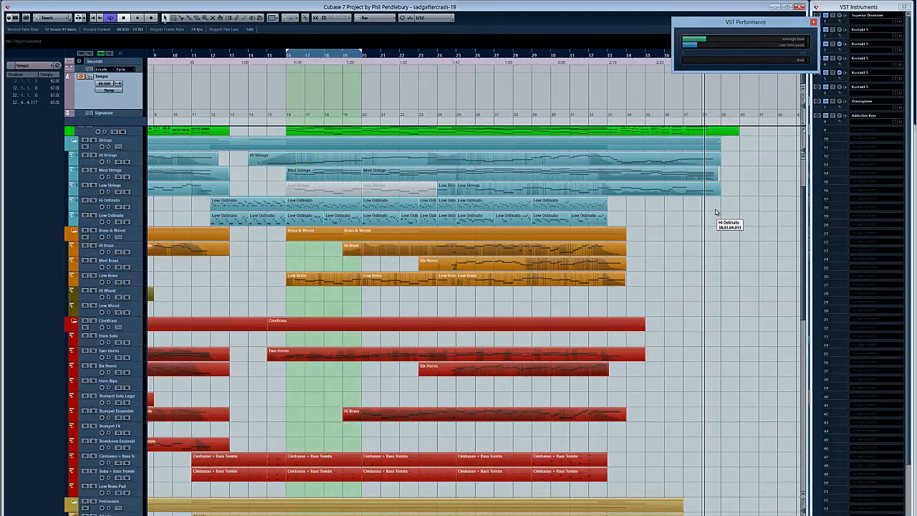
{"action": "left_click_drag", "start_coordinate": [803, 224], "coordinate": [802, 196]}
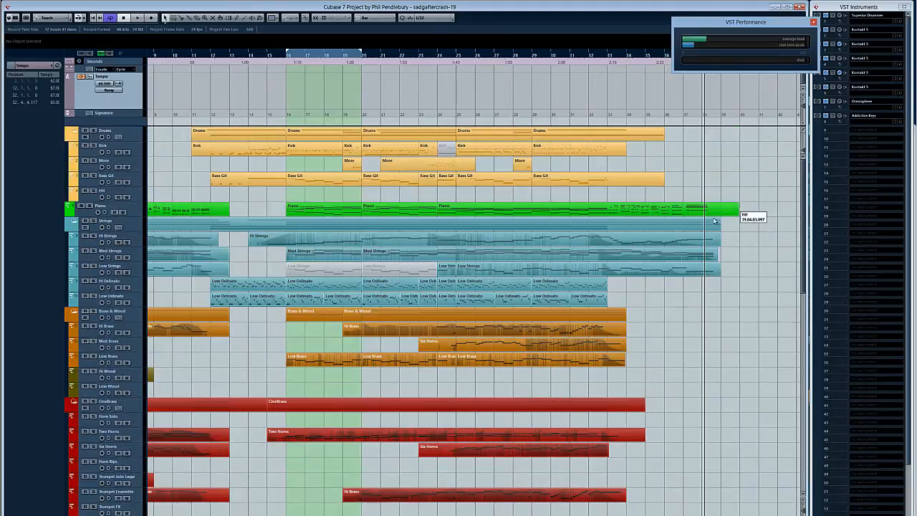
Open the mixer and listen to the Solo Group channel soloed from bar 16 and in the earlier passage around bar 7
{"action": "key", "text": "F3"}
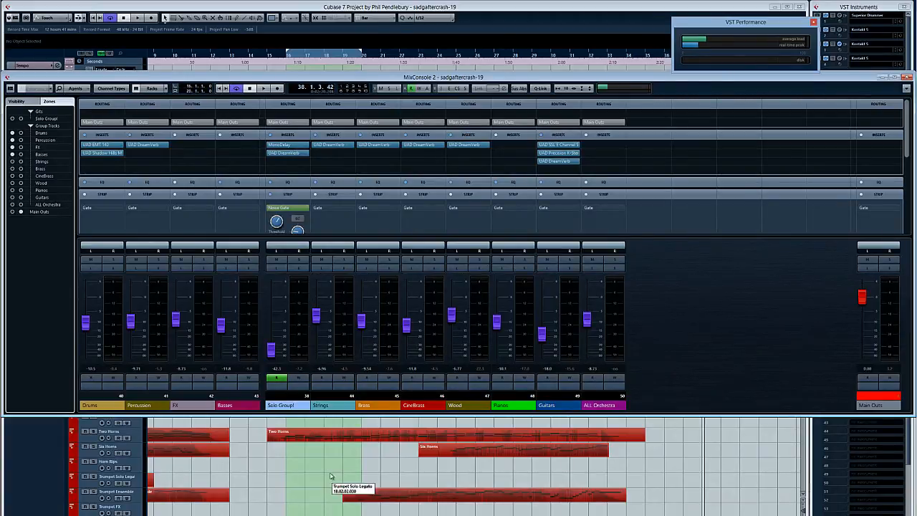
{"action": "key", "text": "KP_1"}
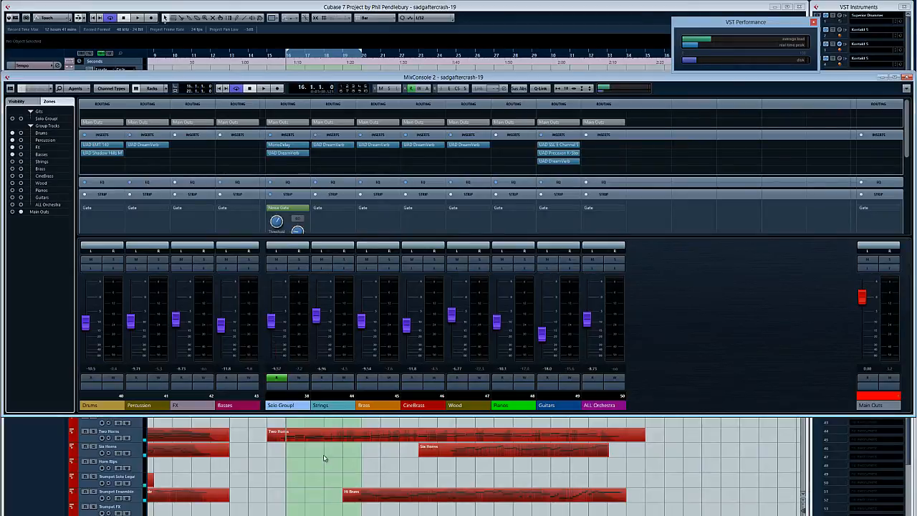
{"action": "key", "text": "space"}
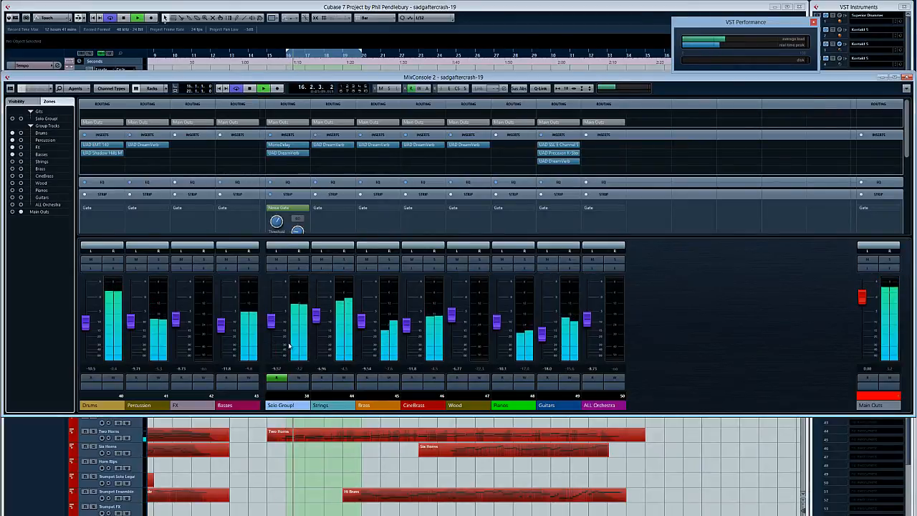
{"action": "left_click", "coordinate": [298, 260]}
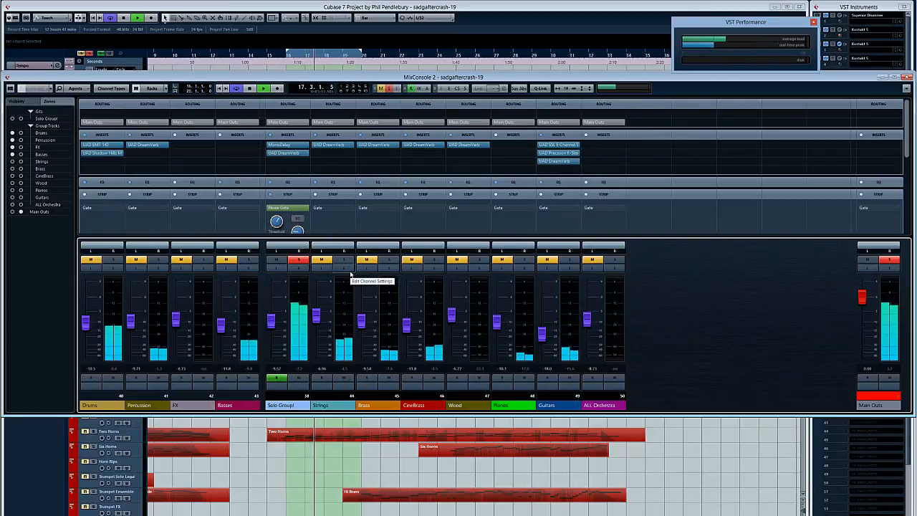
{"action": "key", "text": "space"}
{"action": "key", "text": "KP_Subtract"}
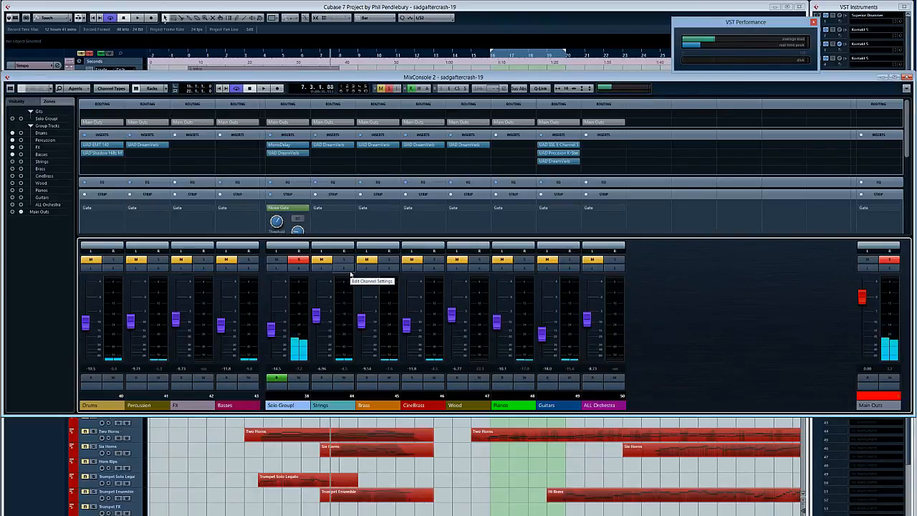
{"action": "key", "text": "space"}
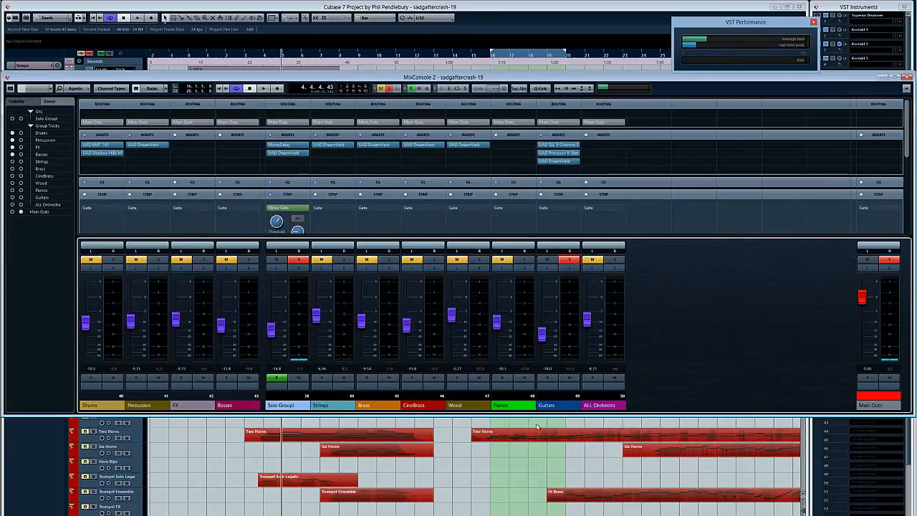
Play from bar 16 with only the Guitars group soloed, view its UAD SSL E Channel Strip insert, and clear the solo
{"action": "key", "text": "space"}
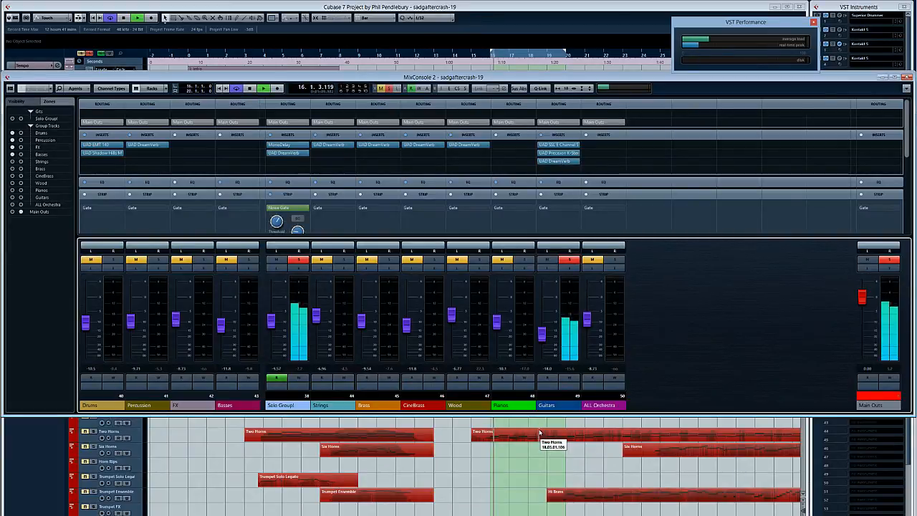
{"action": "left_click", "coordinate": [299, 260]}
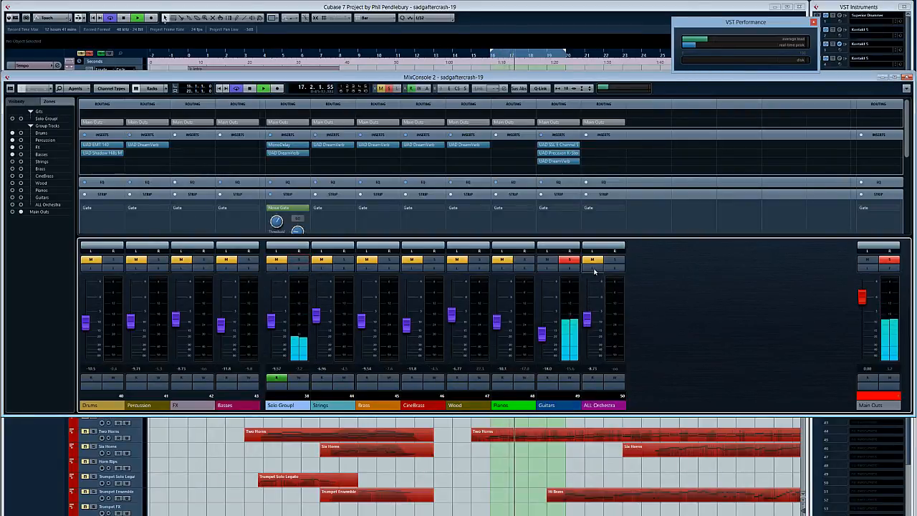
{"action": "left_click", "coordinate": [562, 146]}
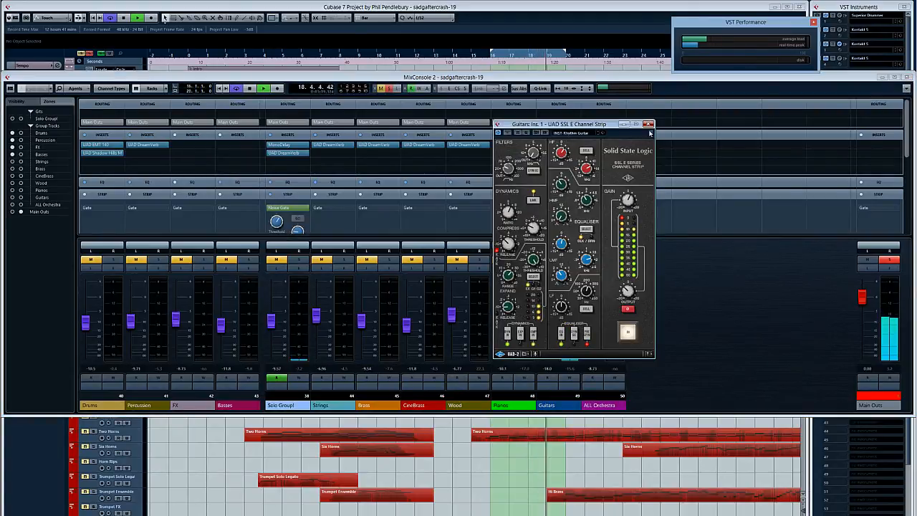
{"action": "left_click", "coordinate": [648, 124]}
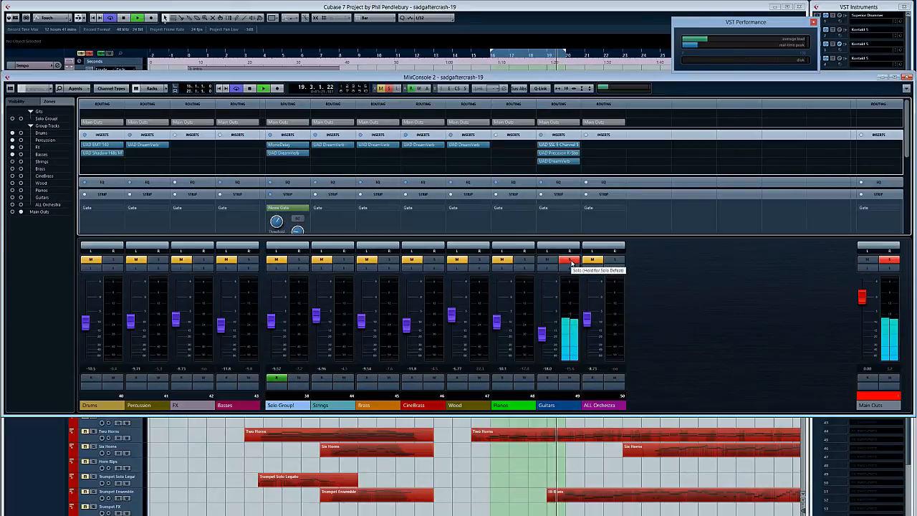
{"action": "left_click", "coordinate": [570, 261]}
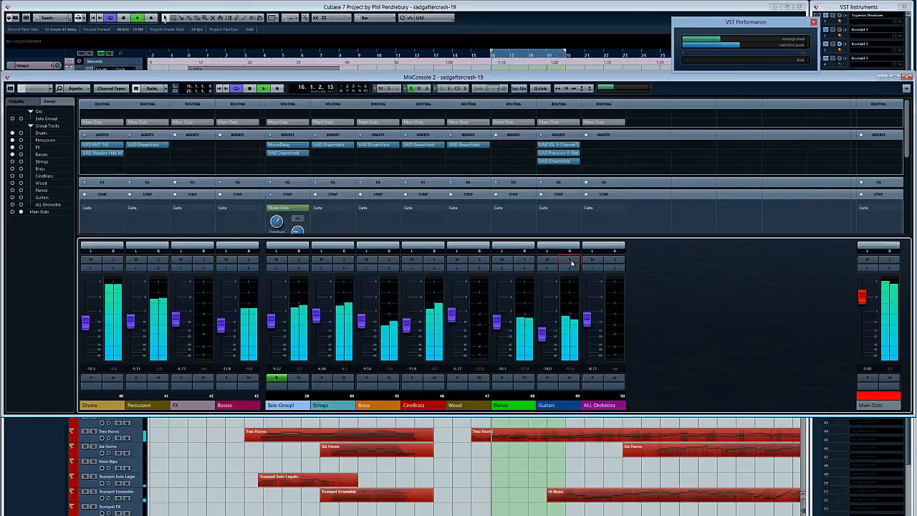
Return to the project window and play from about bar 23 while looking through the strings, brass and percussion tracks
{"action": "left_click", "coordinate": [228, 439]}
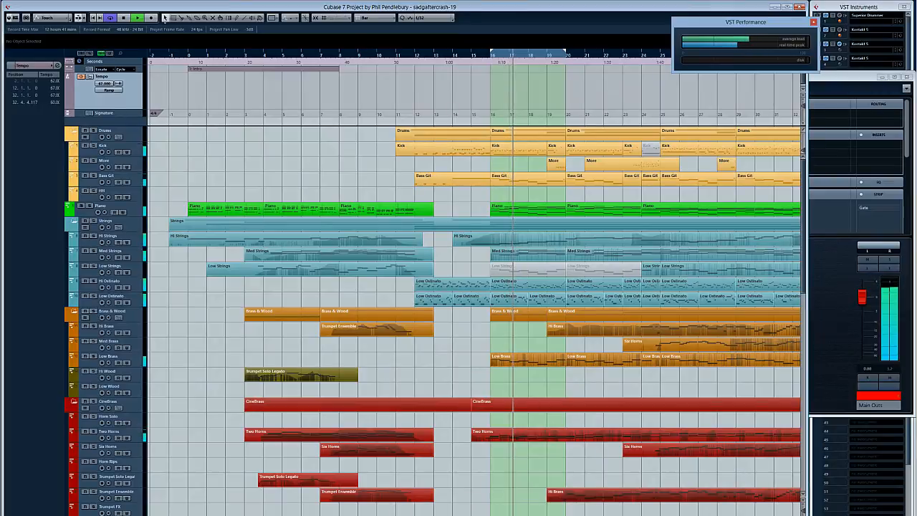
{"action": "scroll", "coordinate": [473, 287], "scroll_direction": "right", "scroll_amount": 4}
{"action": "scroll", "coordinate": [473, 286], "scroll_direction": "right", "scroll_amount": 2}
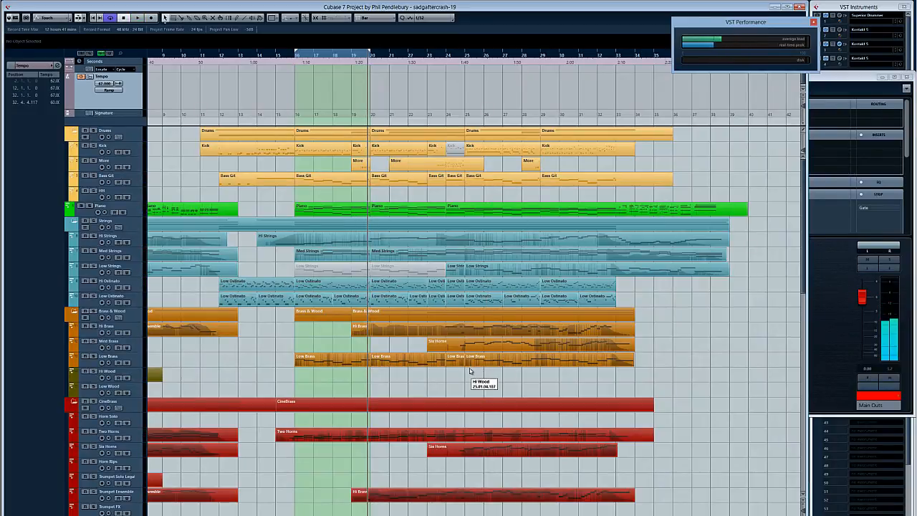
{"action": "scroll", "coordinate": [470, 371], "scroll_direction": "down", "scroll_amount": 5}
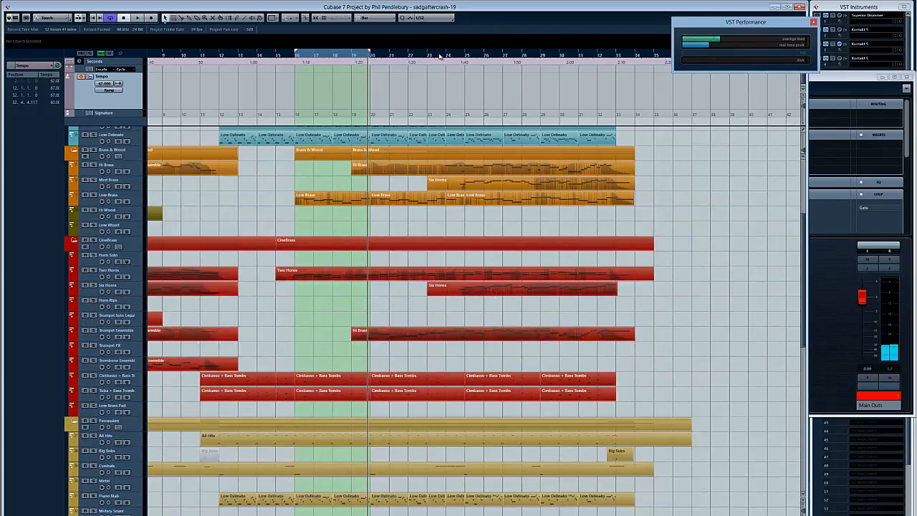
{"action": "left_click", "coordinate": [436, 57]}
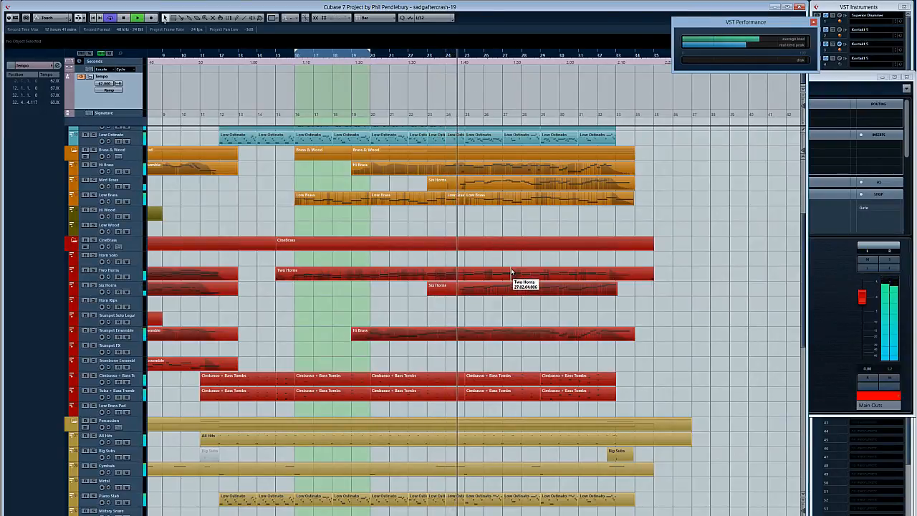
{"action": "scroll", "coordinate": [512, 271], "scroll_direction": "up", "scroll_amount": 5}
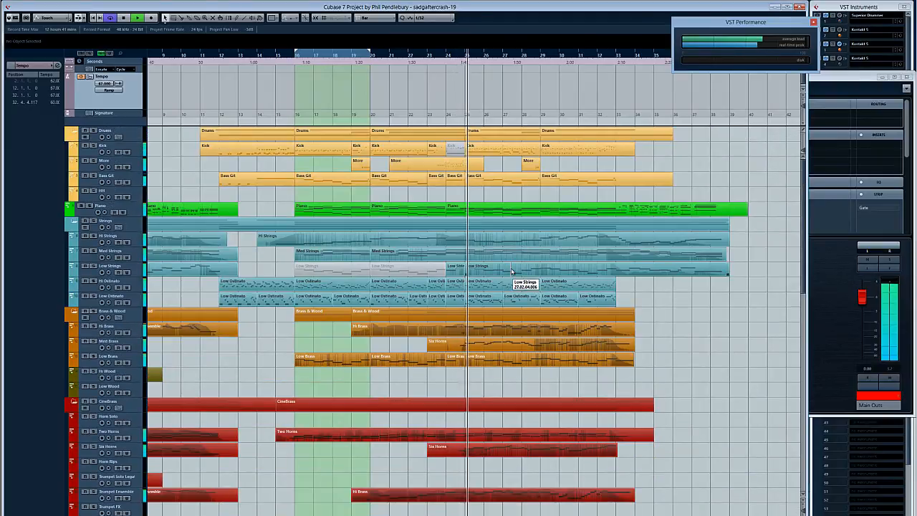
{"action": "scroll", "coordinate": [511, 271], "scroll_direction": "down", "scroll_amount": 5}
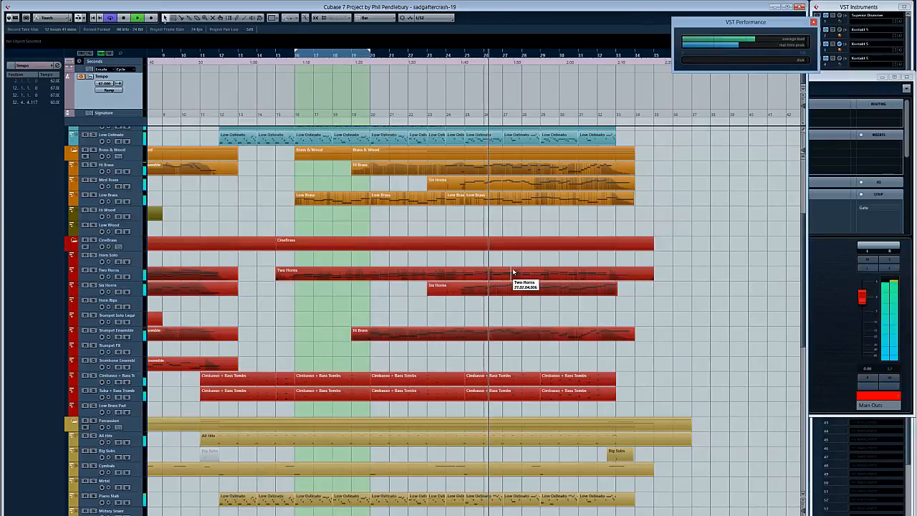
{"action": "scroll", "coordinate": [562, 252], "scroll_direction": "up", "scroll_amount": 2}
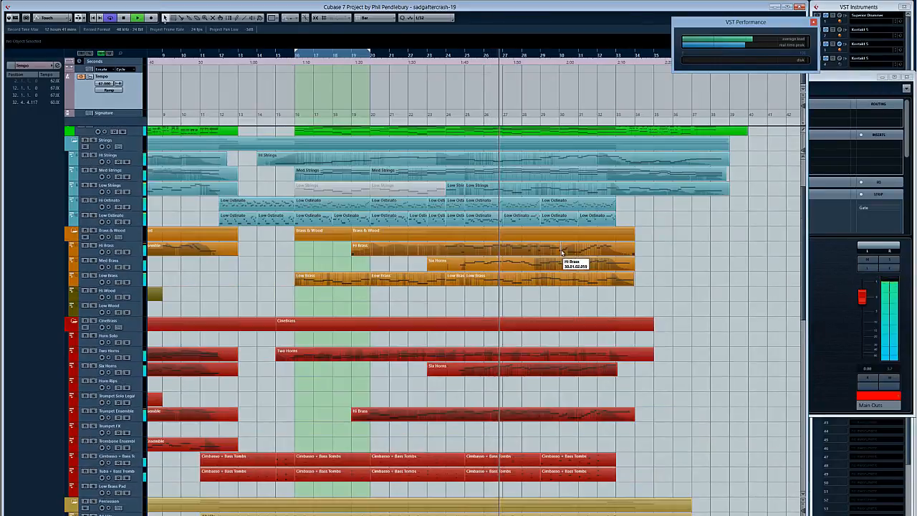
View the CineBrass Six Horns part's closing notes and controller curve in the Key Editor, close it, and deselect the part
{"action": "double_click", "coordinate": [524, 370]}
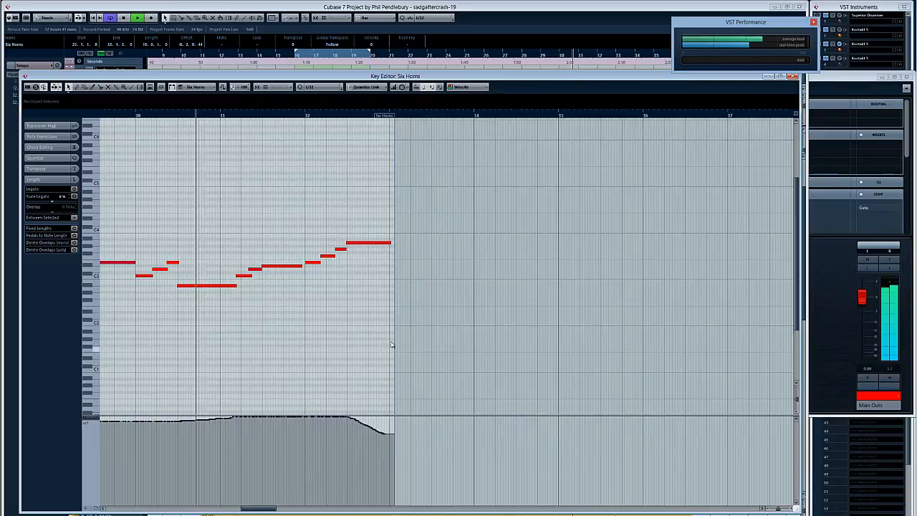
{"action": "key", "text": "Escape"}
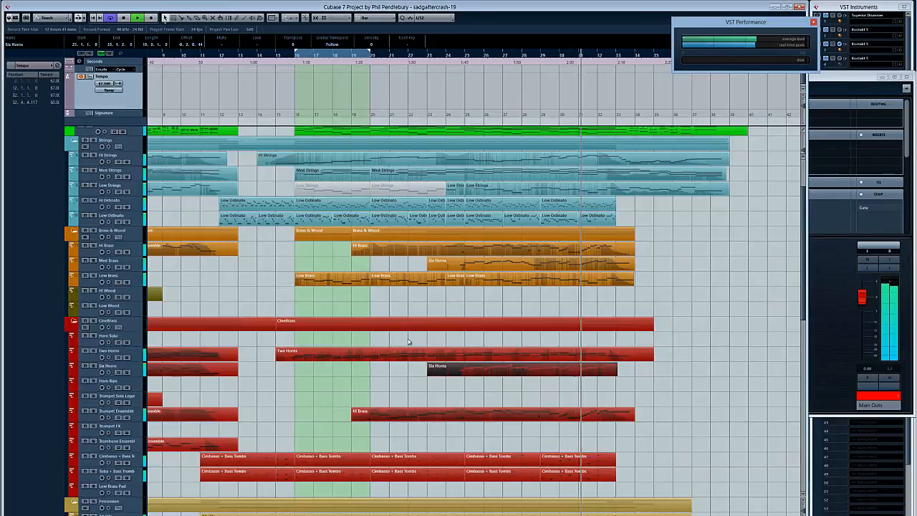
{"action": "left_click", "coordinate": [698, 301]}
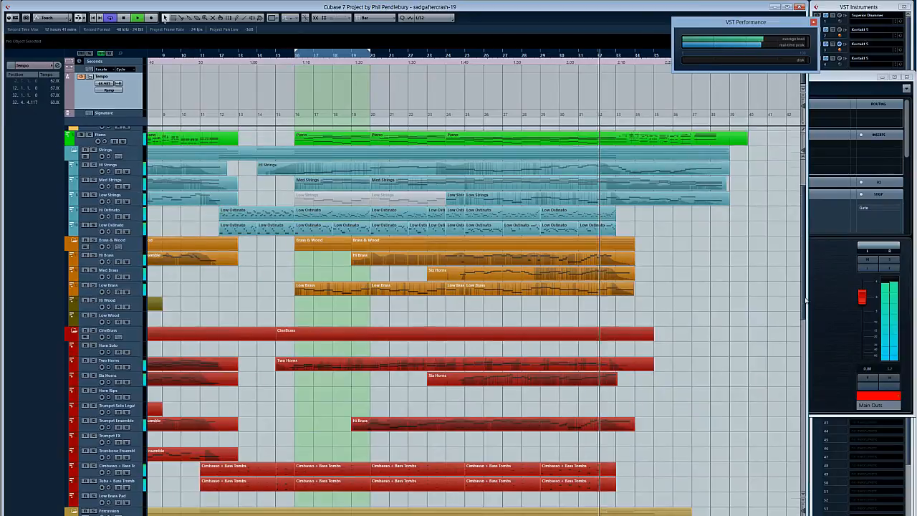
Play the closing piano and strings passage from about bar 35
{"action": "left_click_drag", "start_coordinate": [804, 309], "coordinate": [799, 279]}
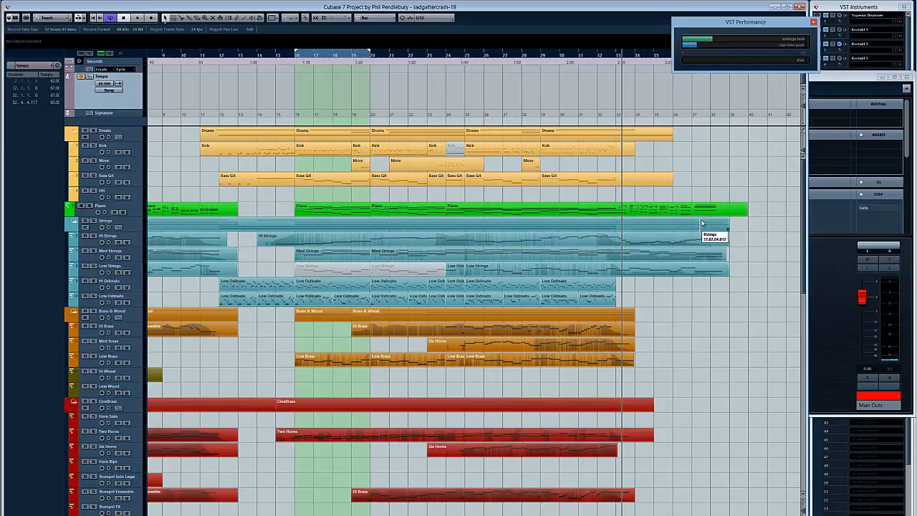
{"action": "left_click", "coordinate": [669, 56]}
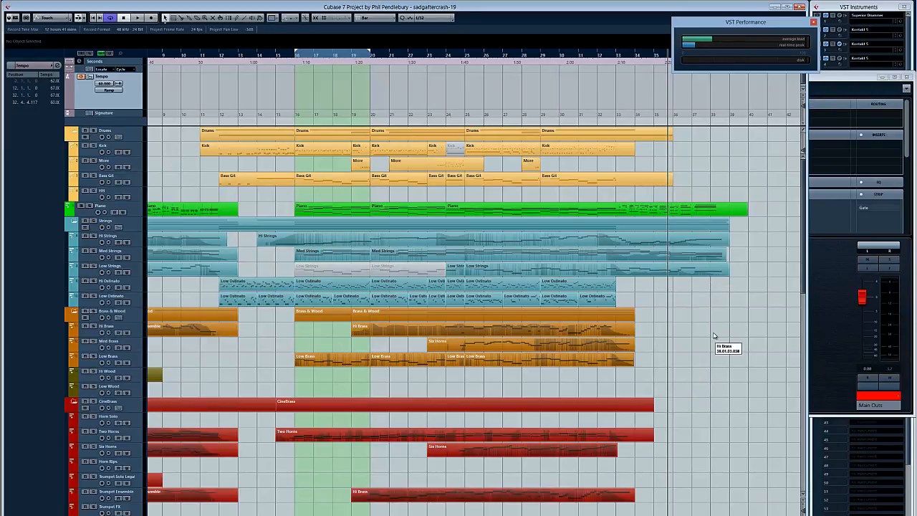
{"action": "key", "text": "space"}
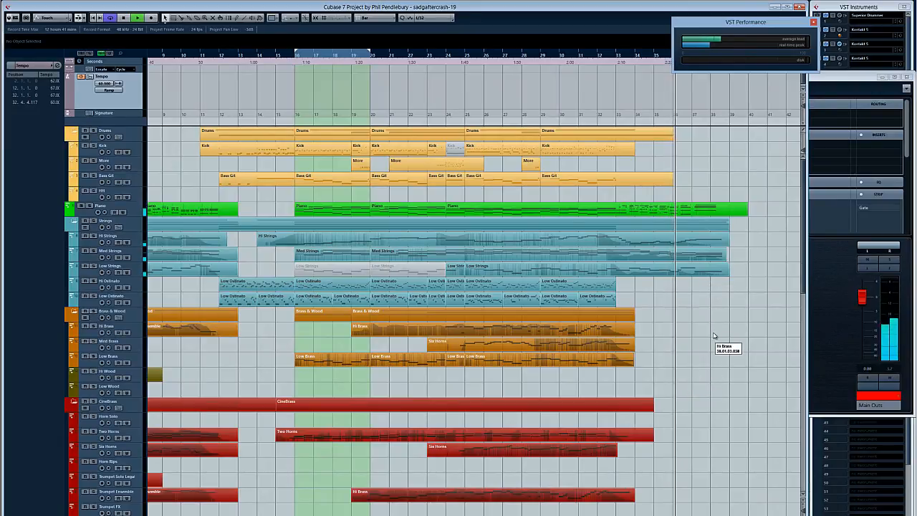